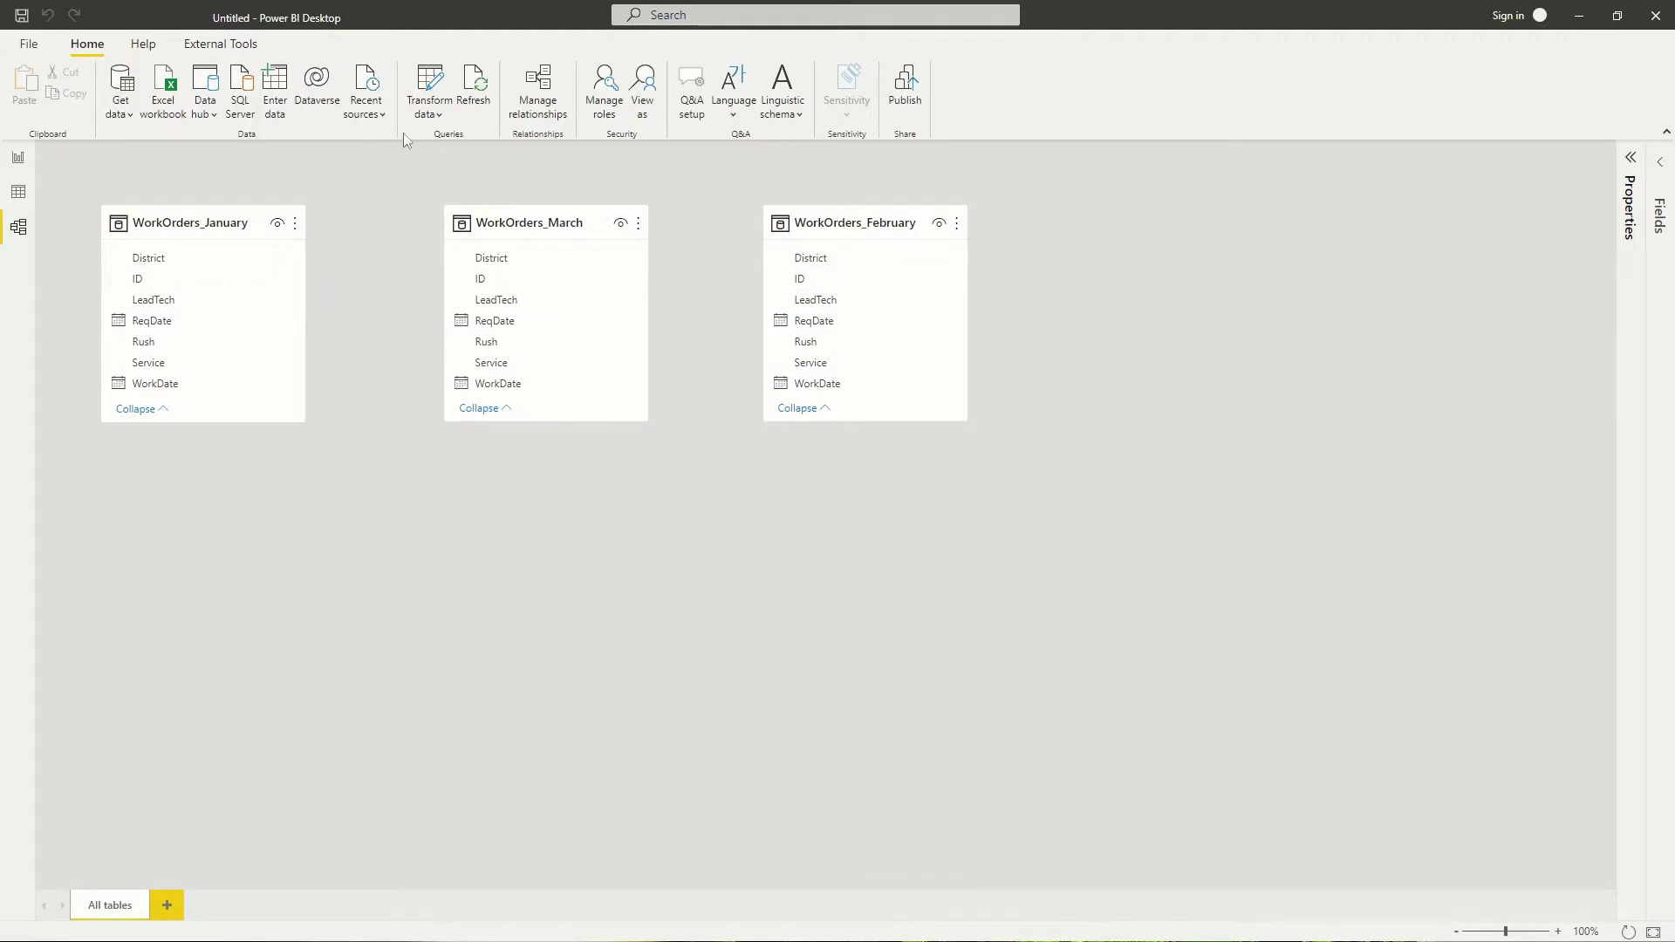
# - Open the Power Query Editor and inspect the ID column in the January, February and March work order queries
pyautogui.click(428, 84)
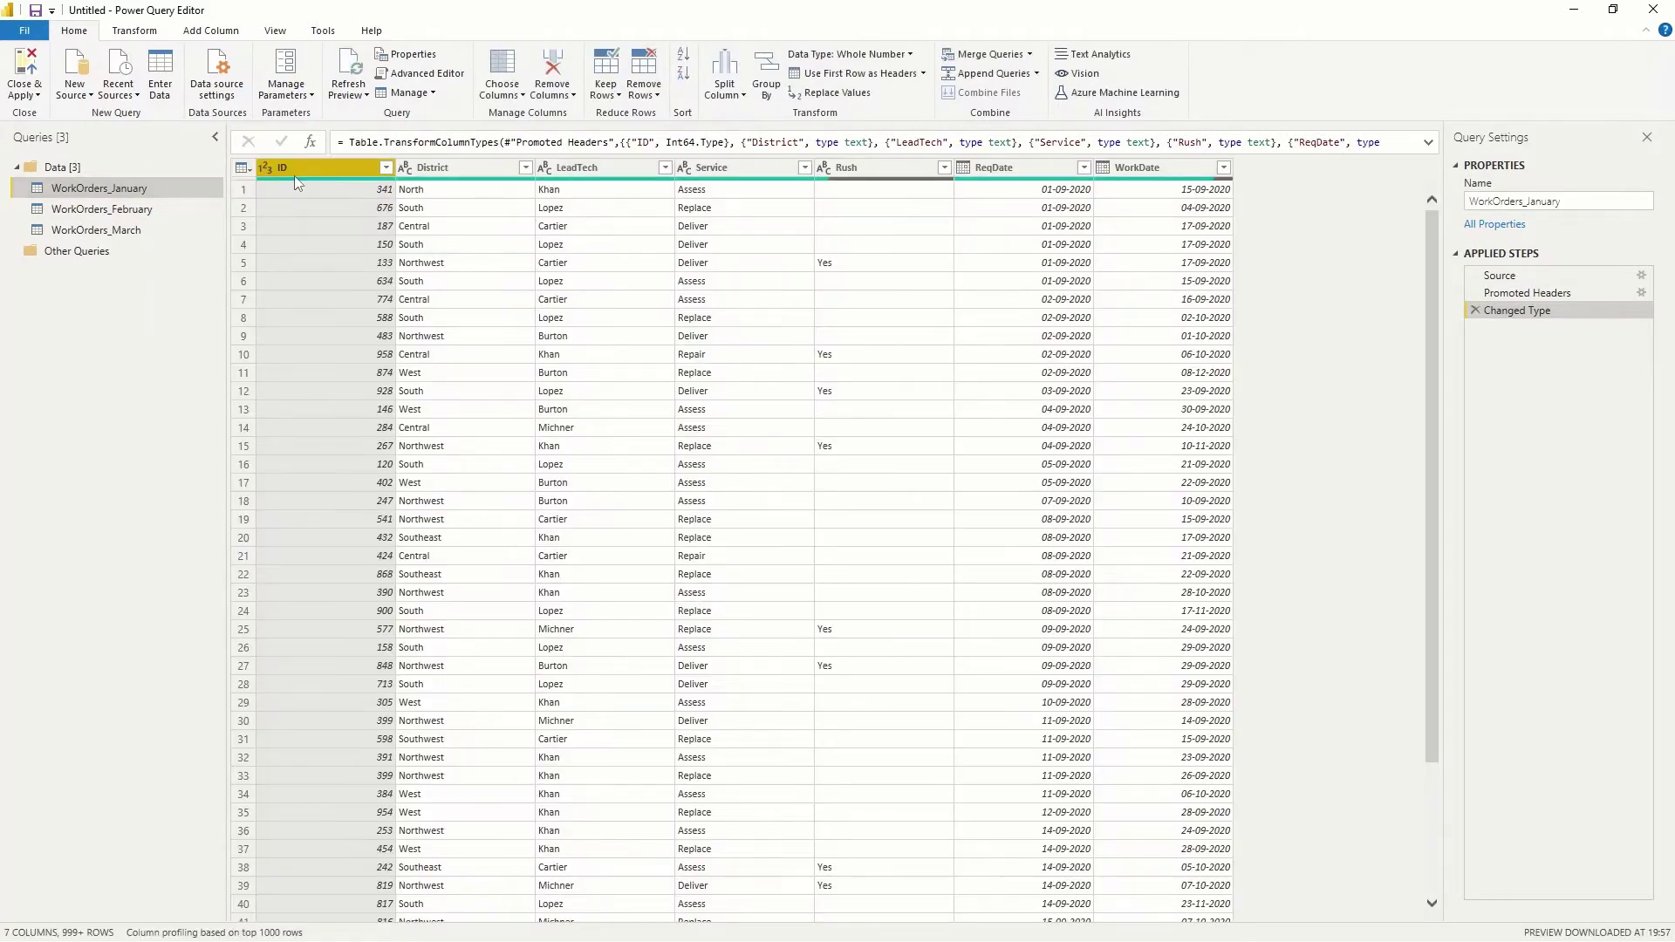
pyautogui.click(154, 211)
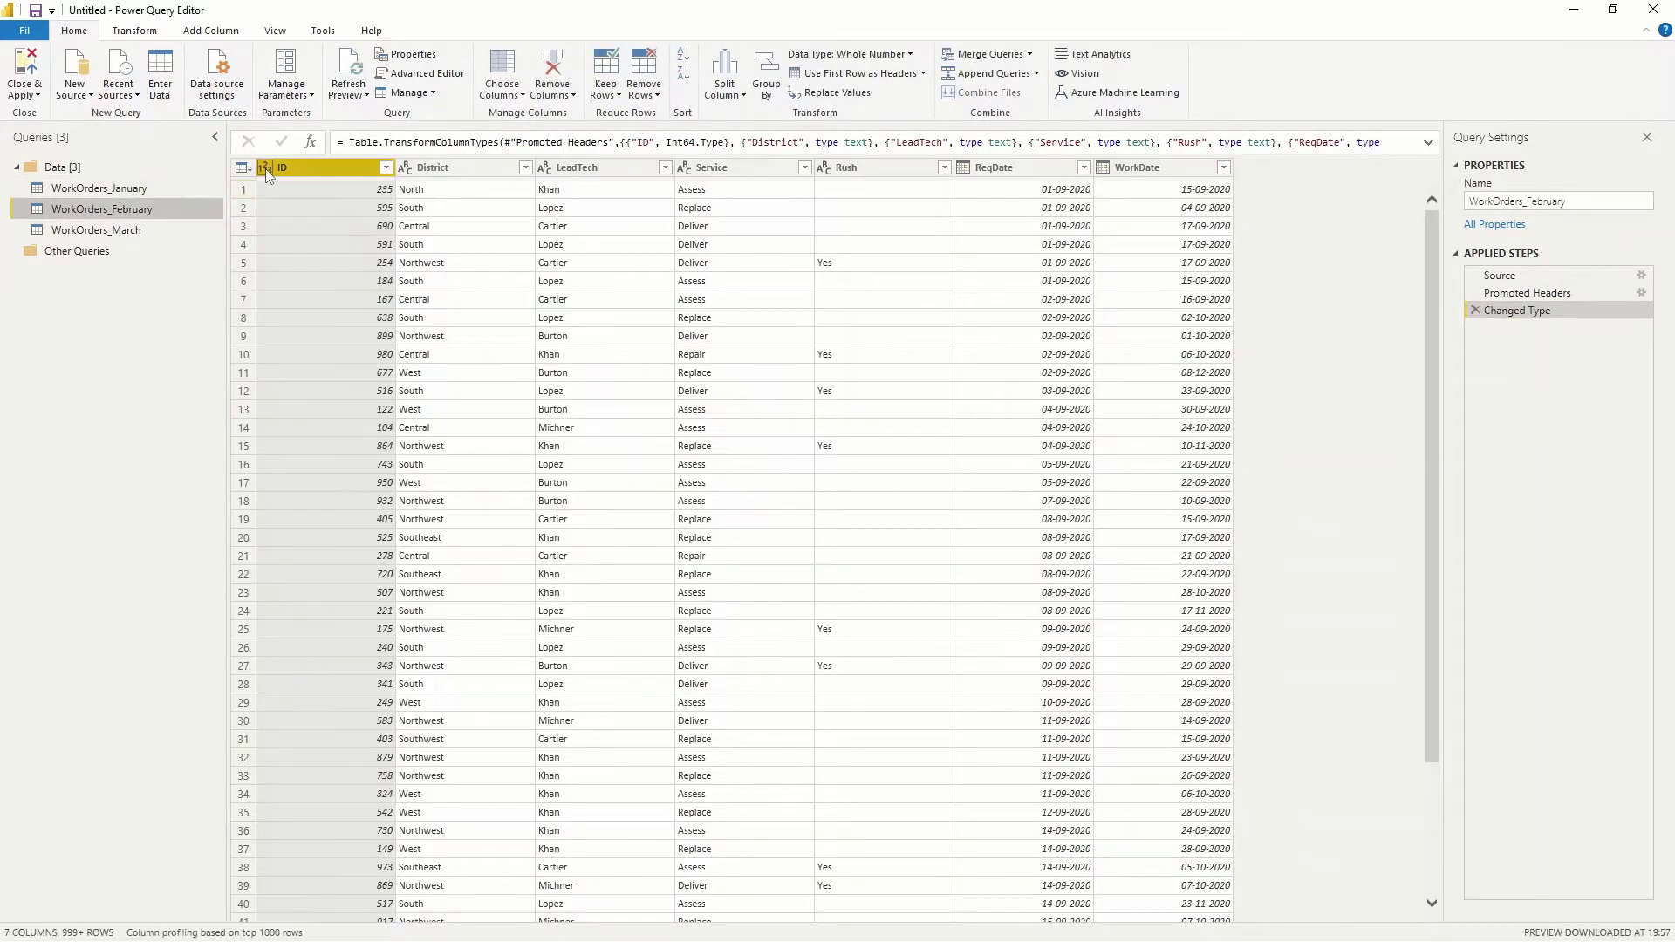
pyautogui.click(266, 168)
pyautogui.click(116, 219)
pyautogui.click(113, 222)
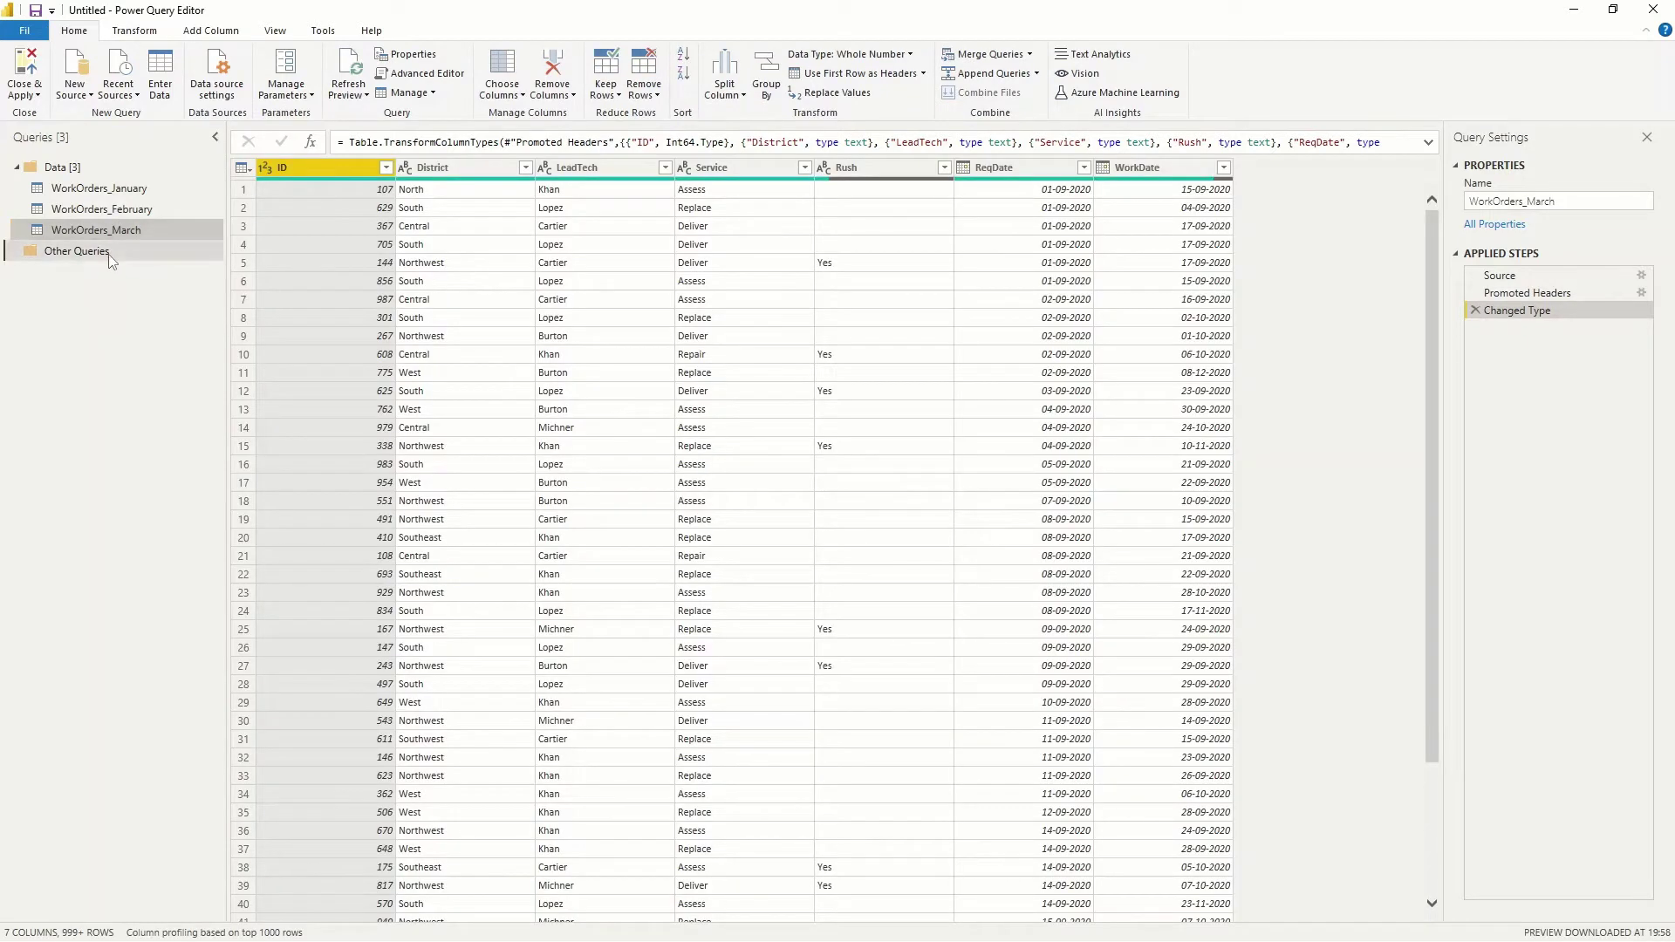
# - Create a new blank query in the Other Queries group
pyautogui.click(110, 255)
pyautogui.rightClick(110, 257)
pyautogui.moveTo(172, 311)
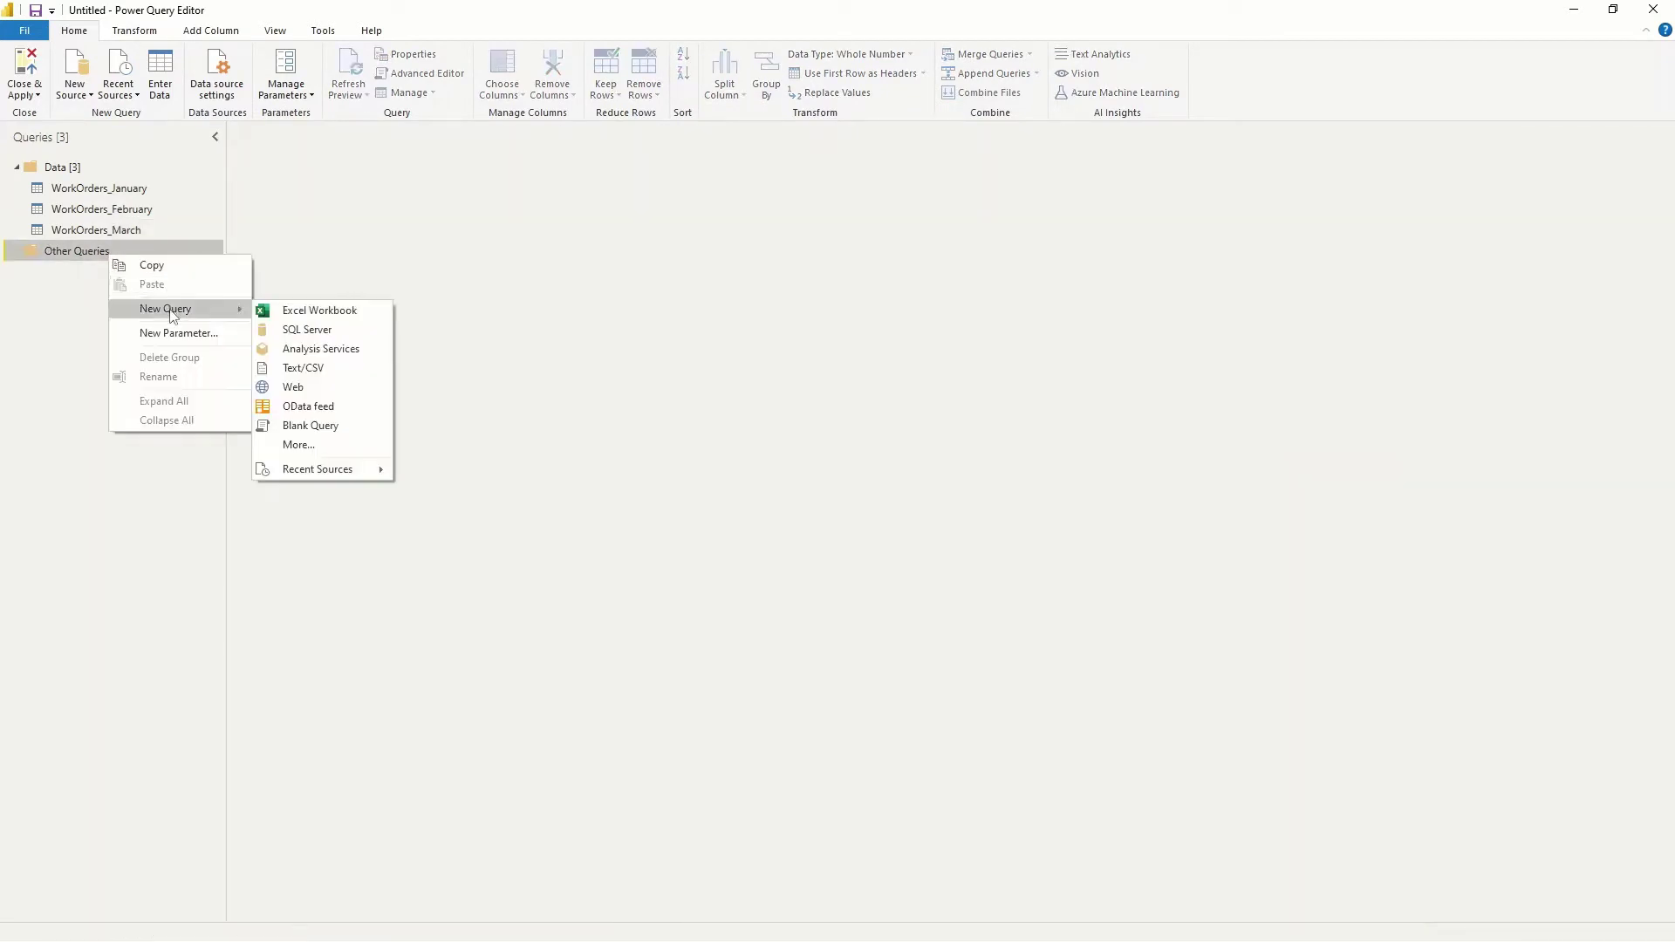
pyautogui.click(311, 426)
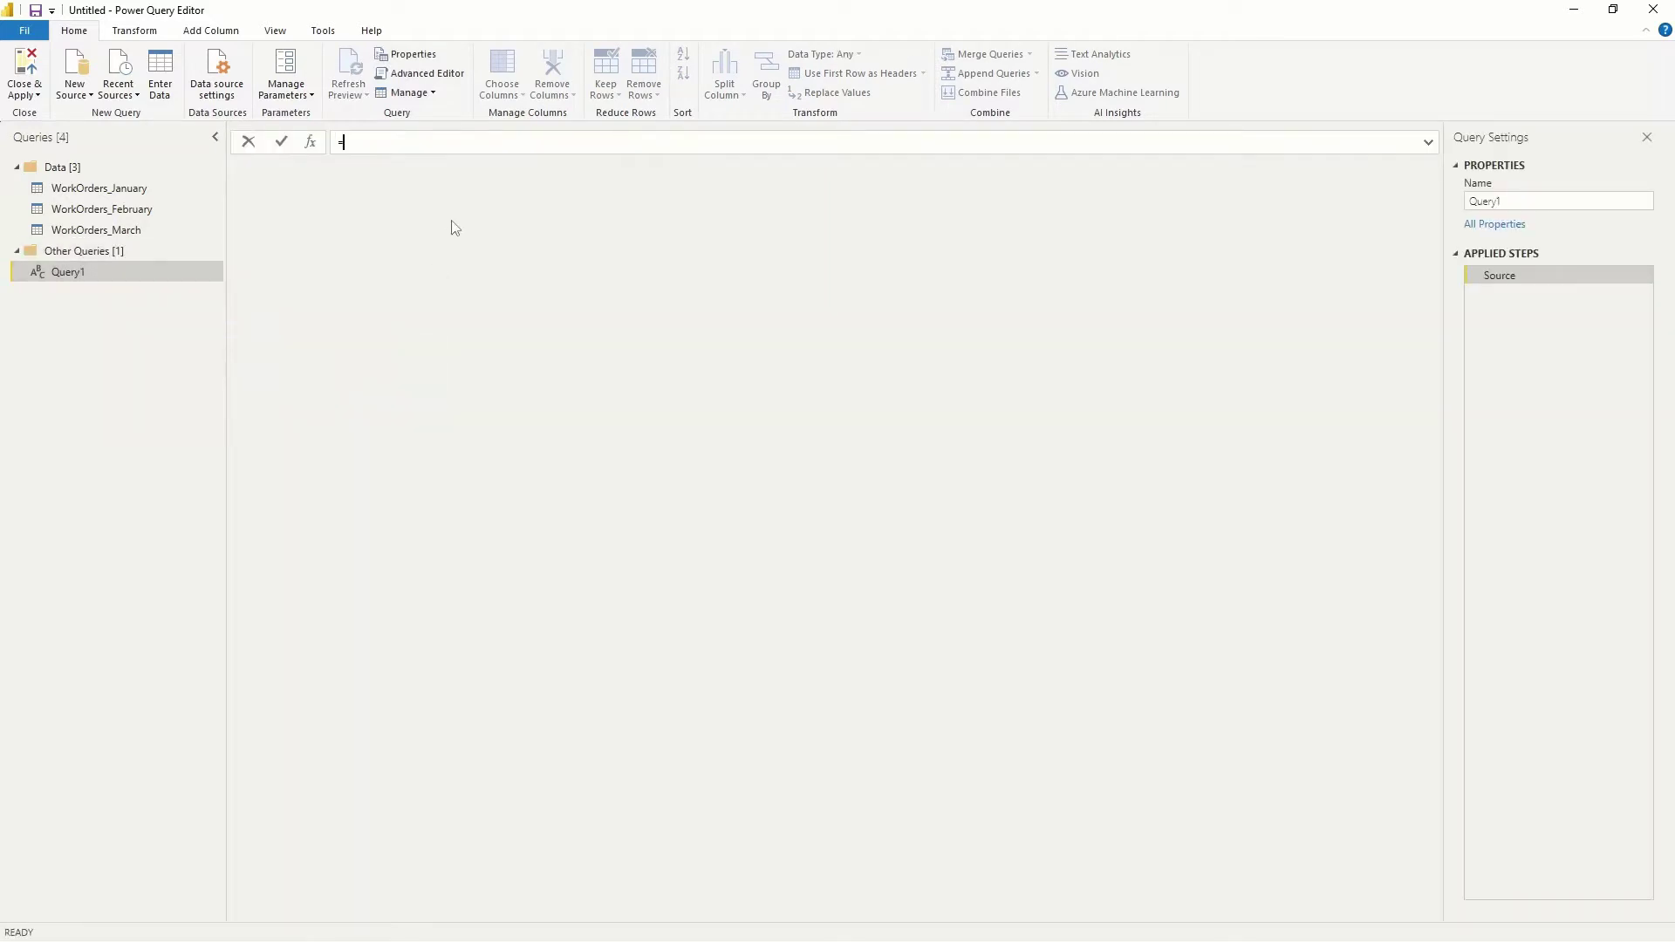
# - Start the blank query's formula with Table.Combine, with WorkOrders_January as the first table in its list
pyautogui.write('Table.C')
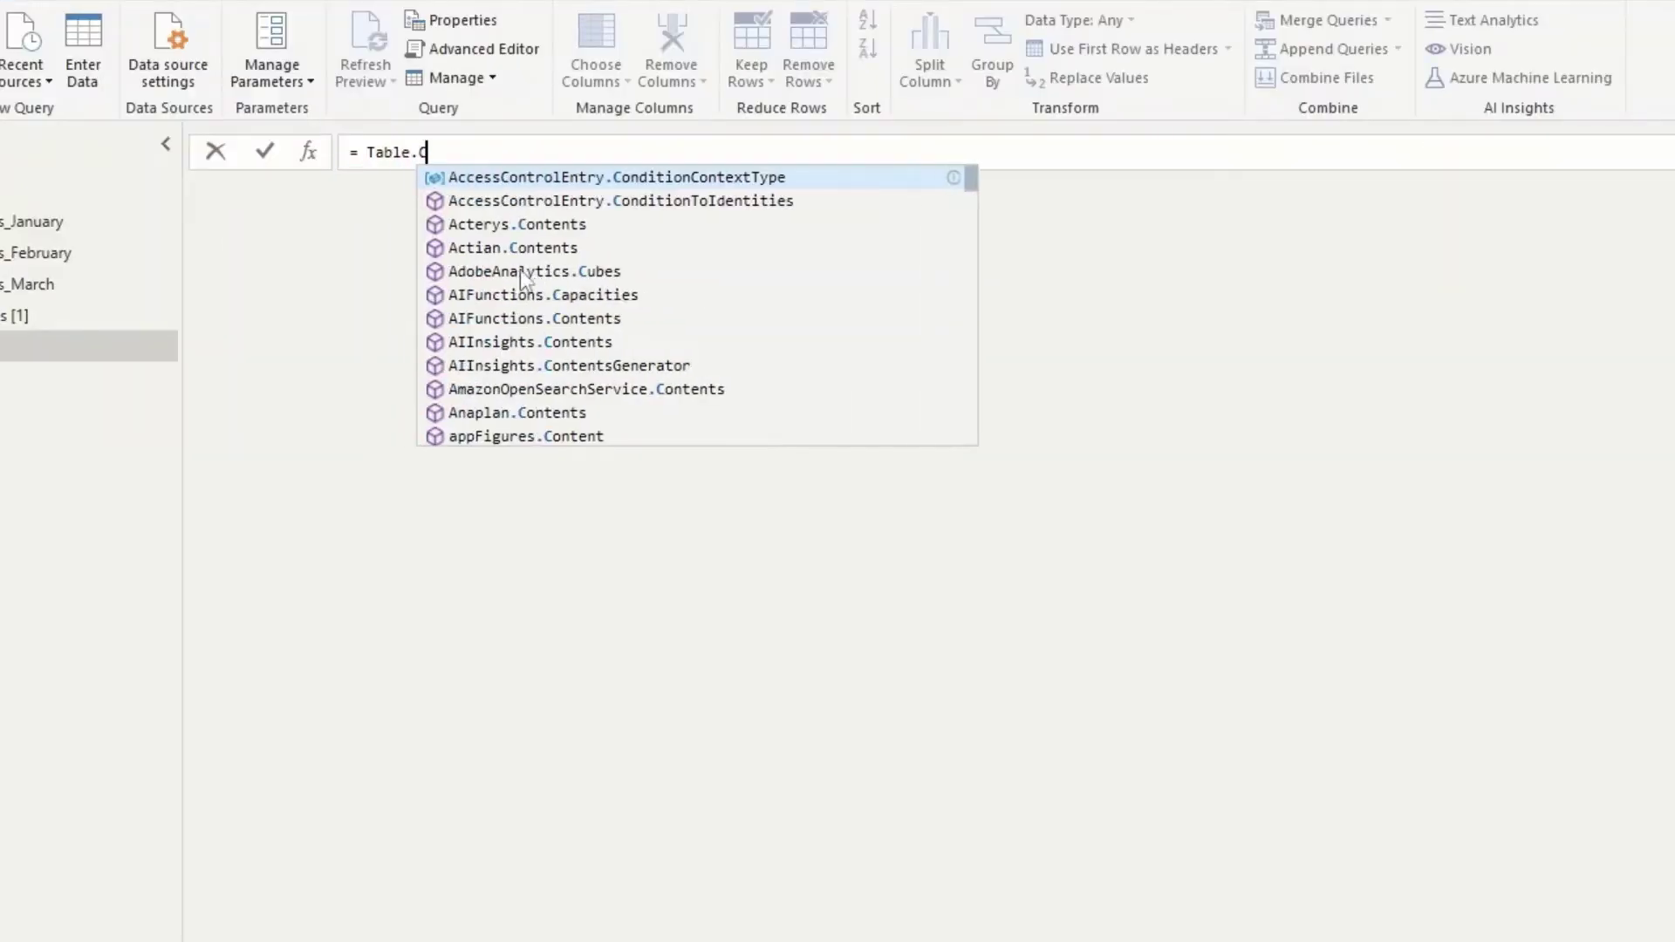
pyautogui.write('ombine')
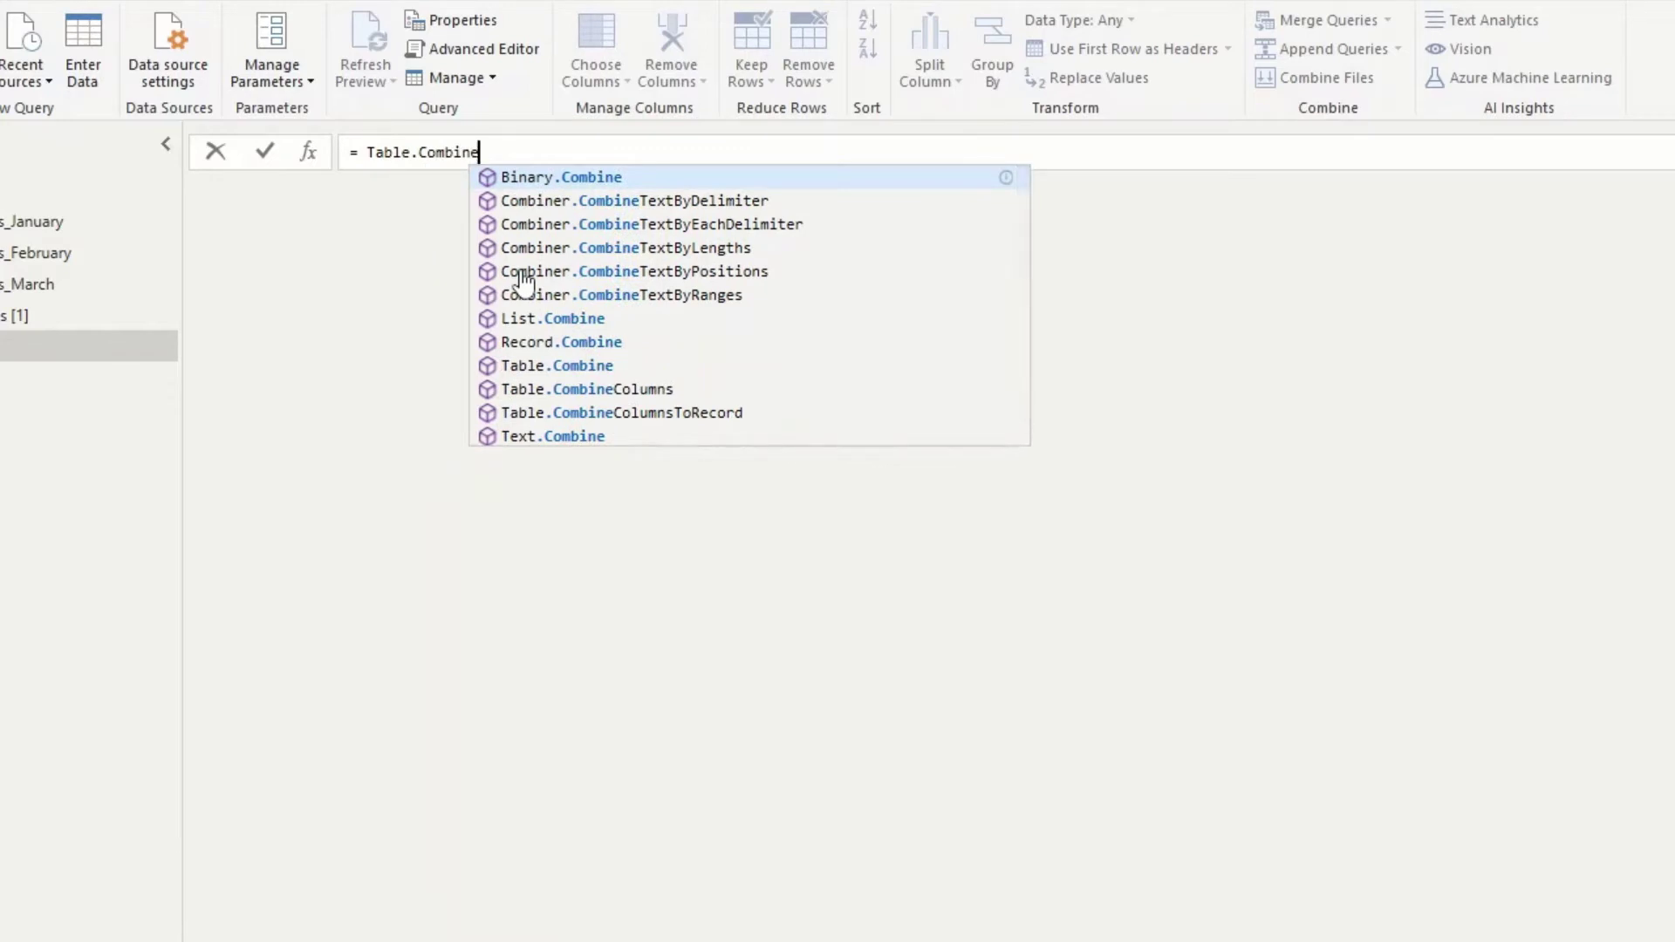
pyautogui.write('({Wor')
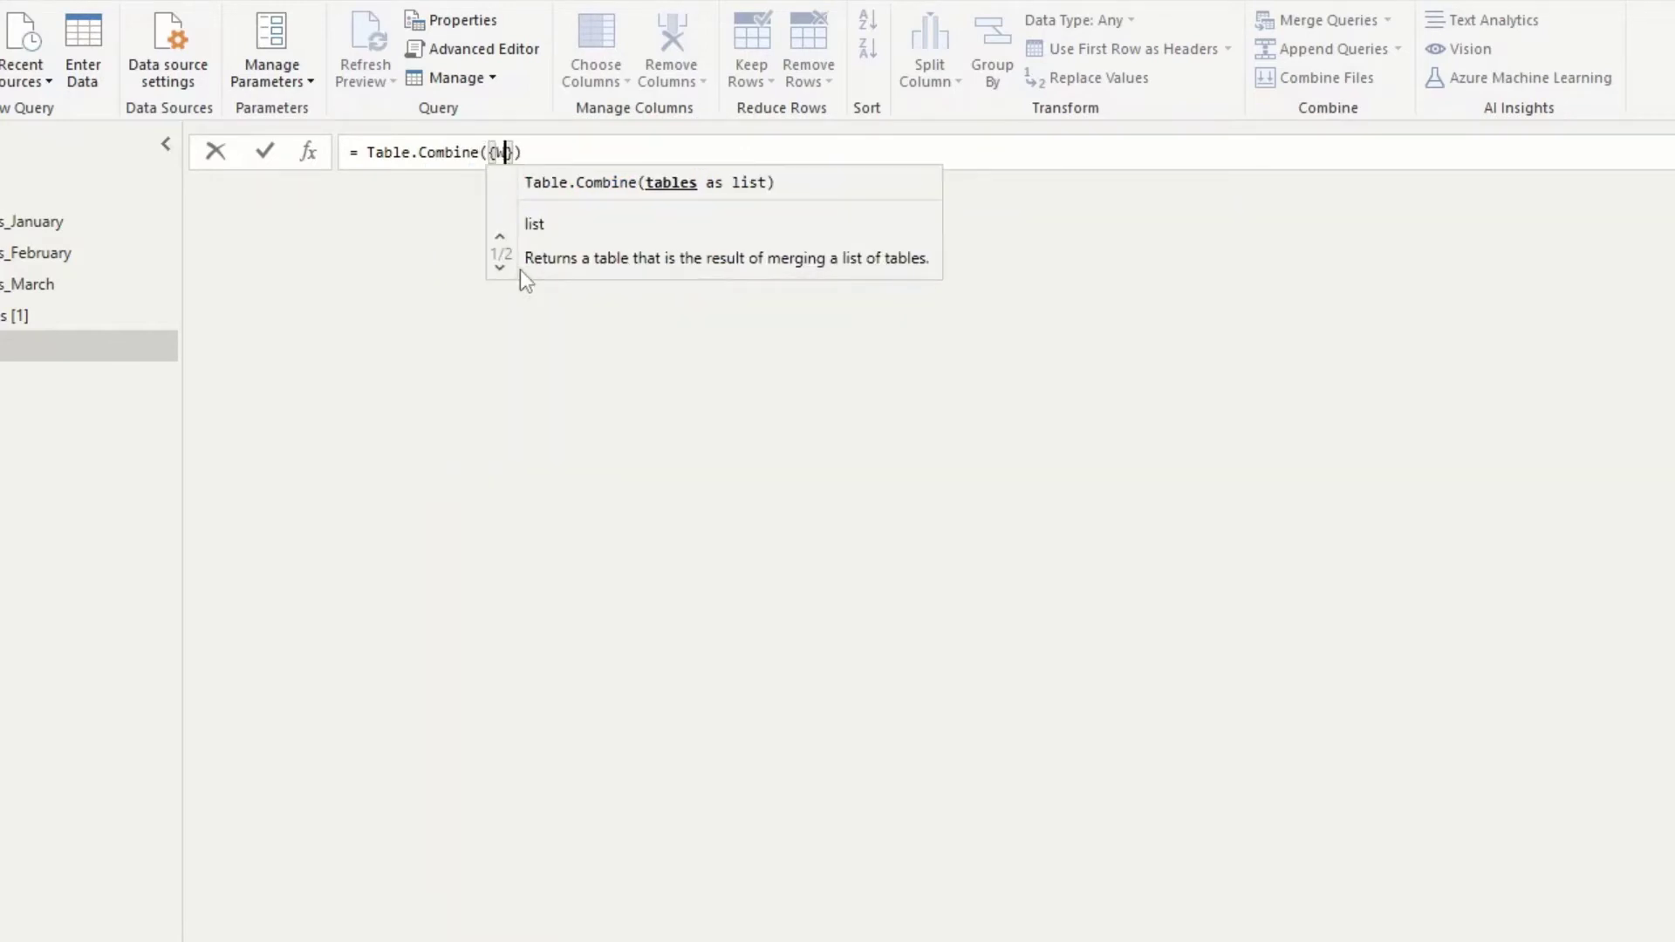
pyautogui.write('k')
pyautogui.press('Down')
pyautogui.press('Down')
pyautogui.press('Tab')
# - Add WorkOrders_February and WorkOrders_March to the table list inside Table.Combine
pyautogui.write(', W')
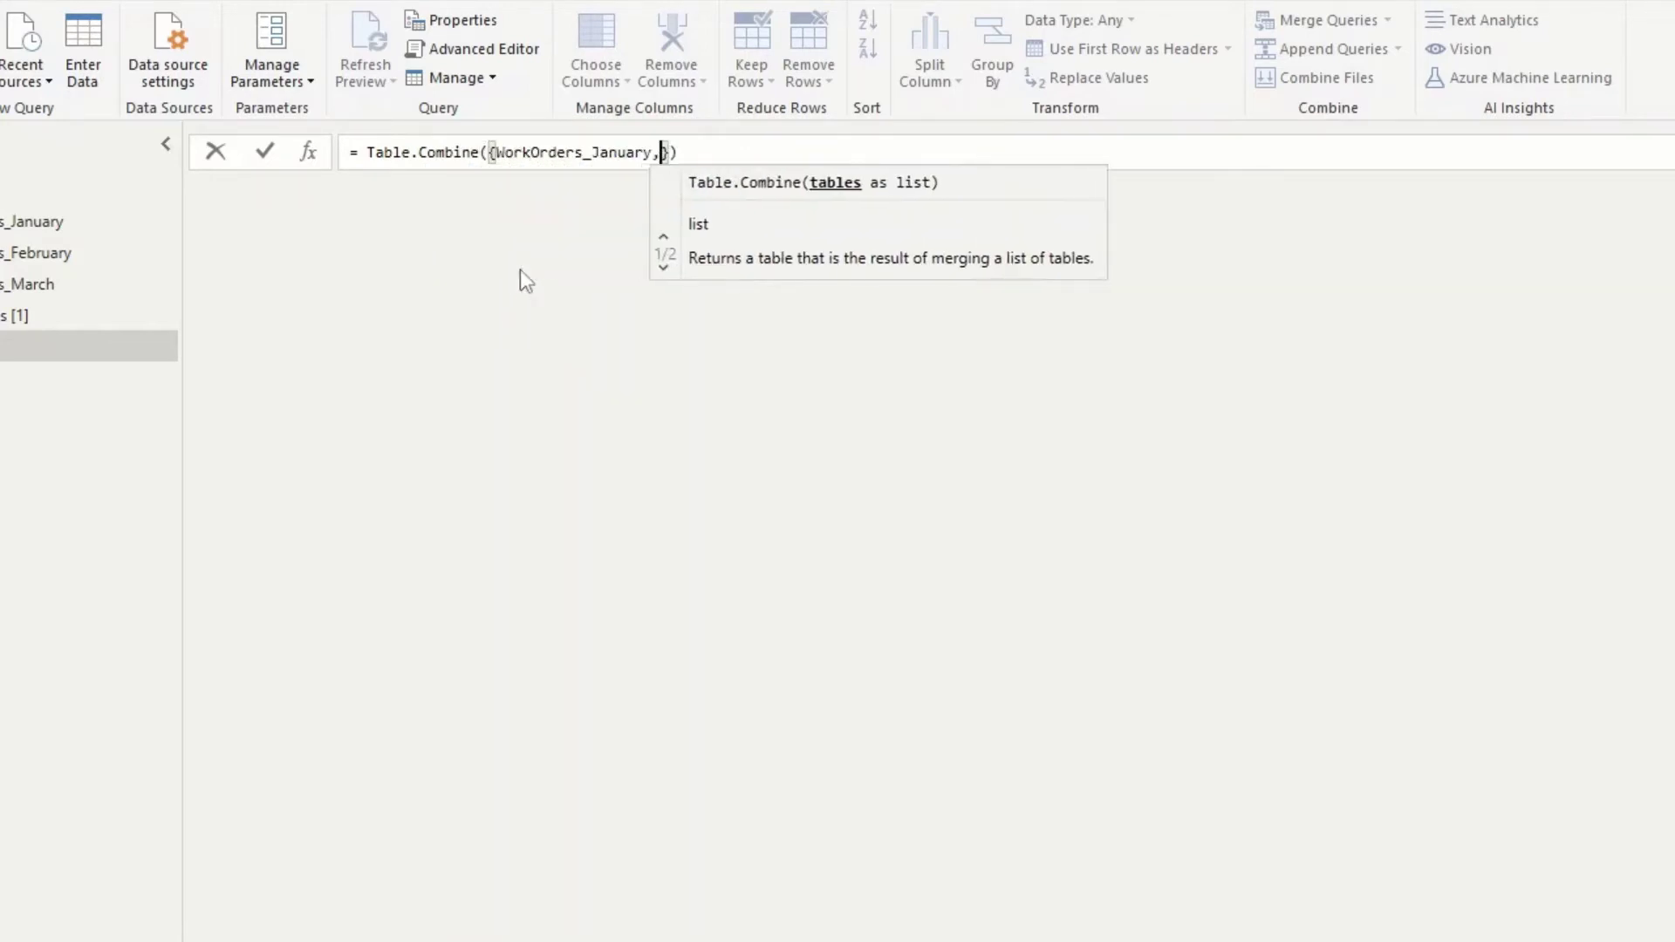
pyautogui.write('ork')
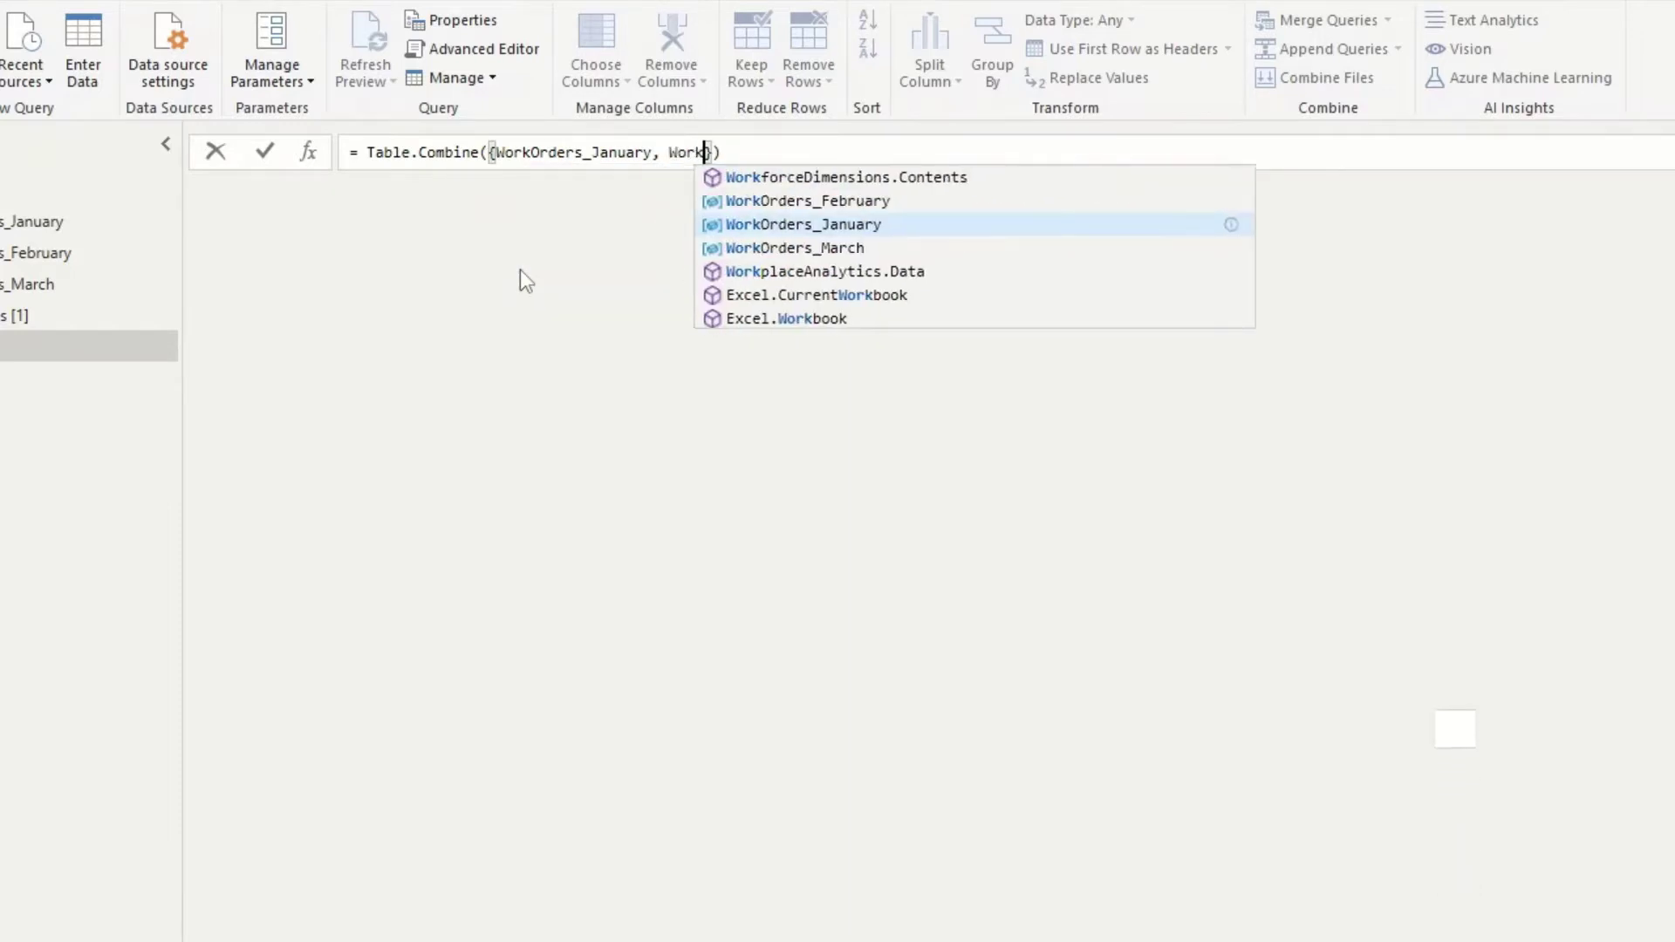
pyautogui.press('Up')
pyautogui.press('Tab')
pyautogui.write(', Work')
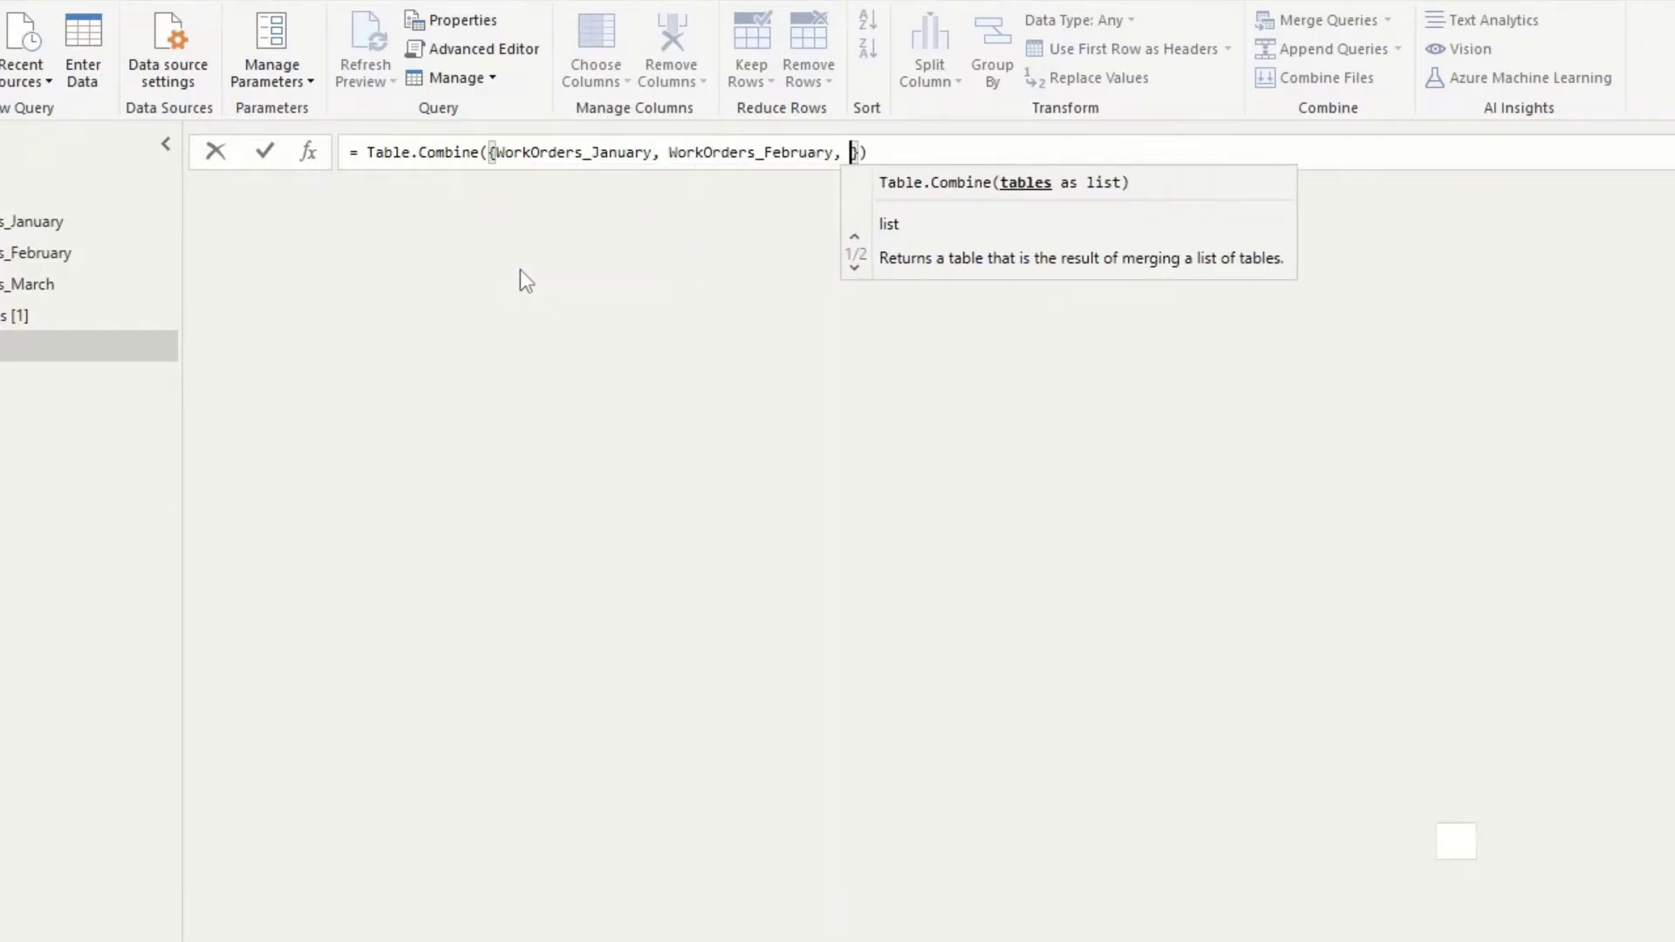
pyautogui.press('Down')
pyautogui.press('Down')
pyautogui.press('Tab')
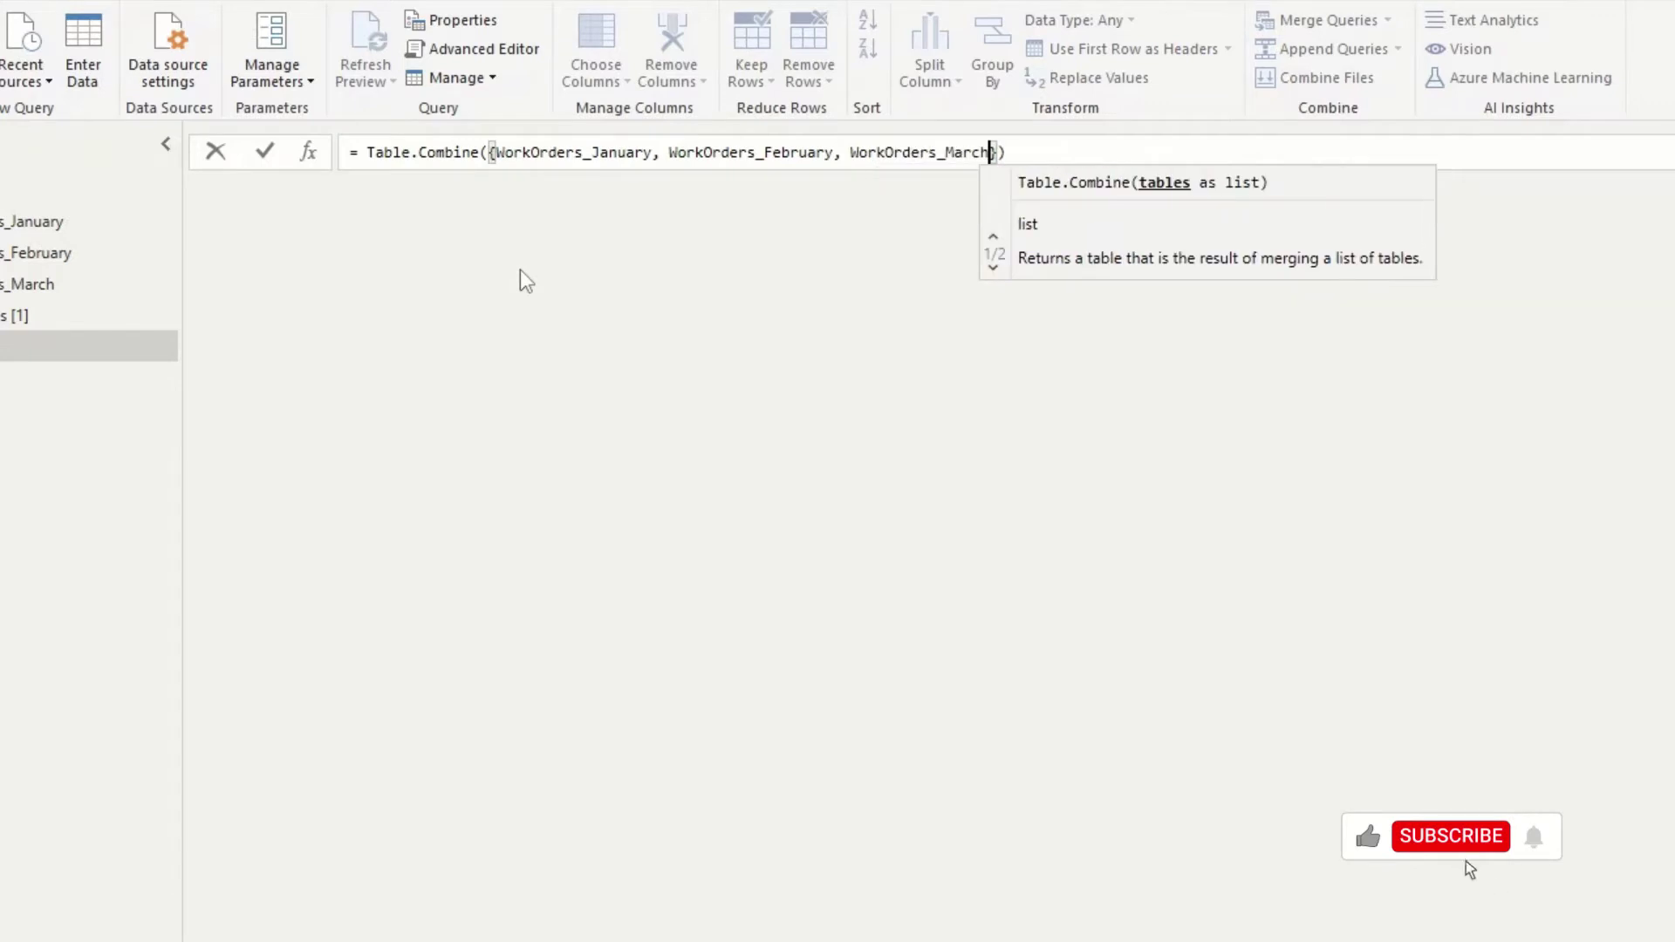
# - Add the column list {"ID"} as the second Table.Combine argument and commit the formula
pyautogui.press('Right')
pyautogui.write(', {')
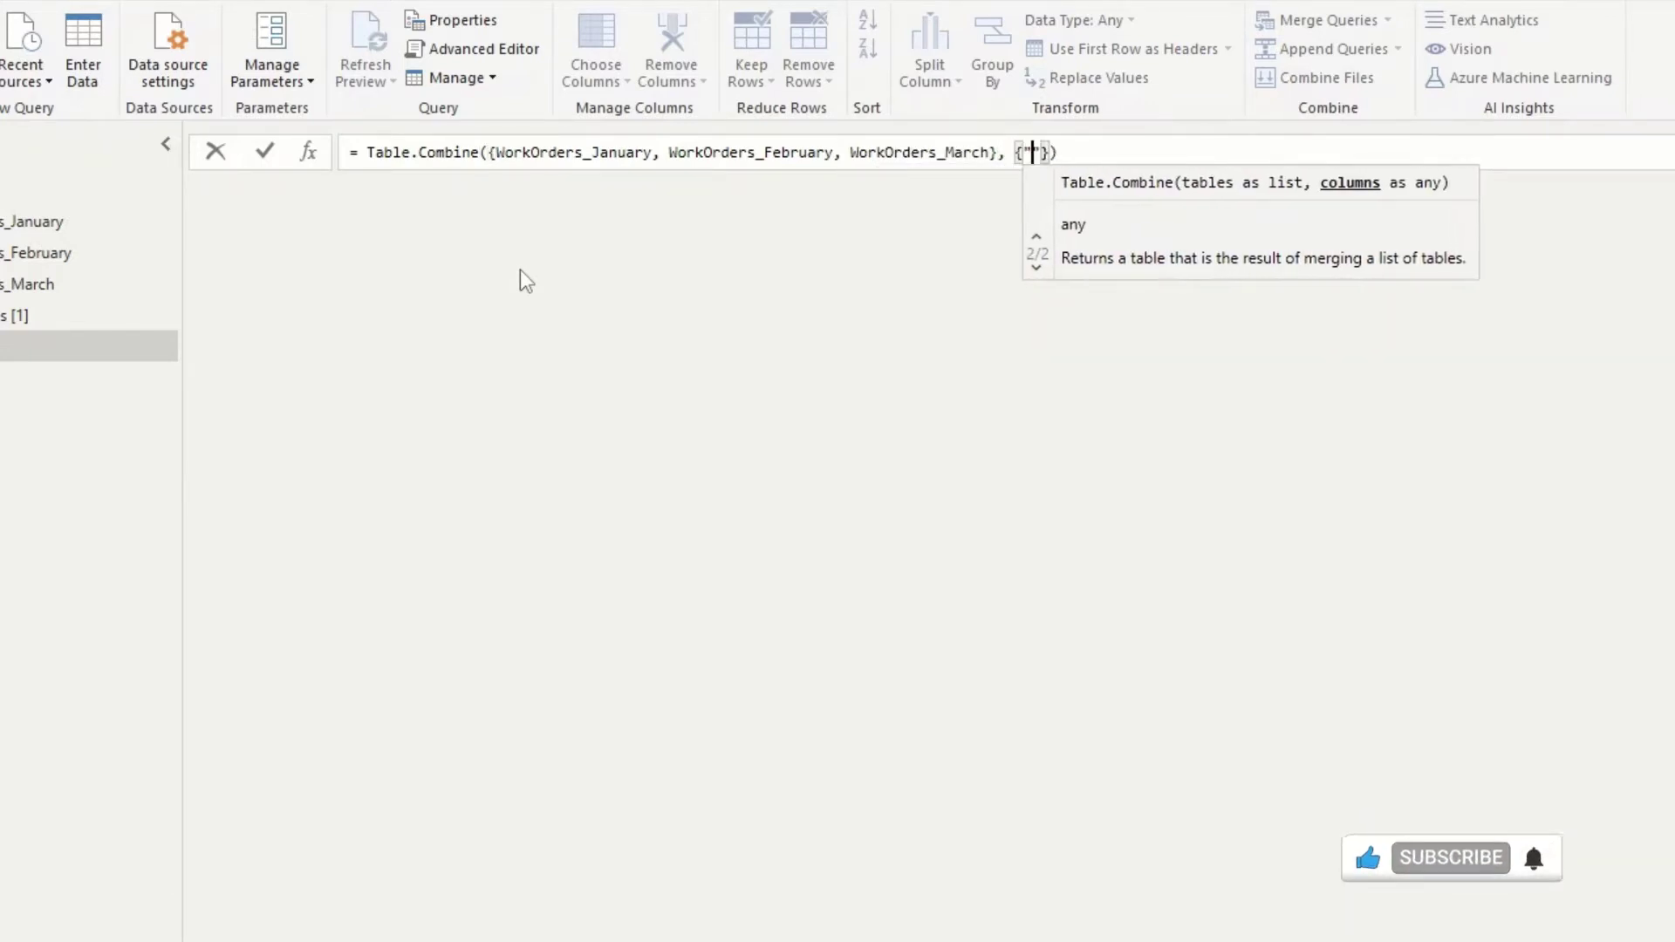
pyautogui.write('"ID')
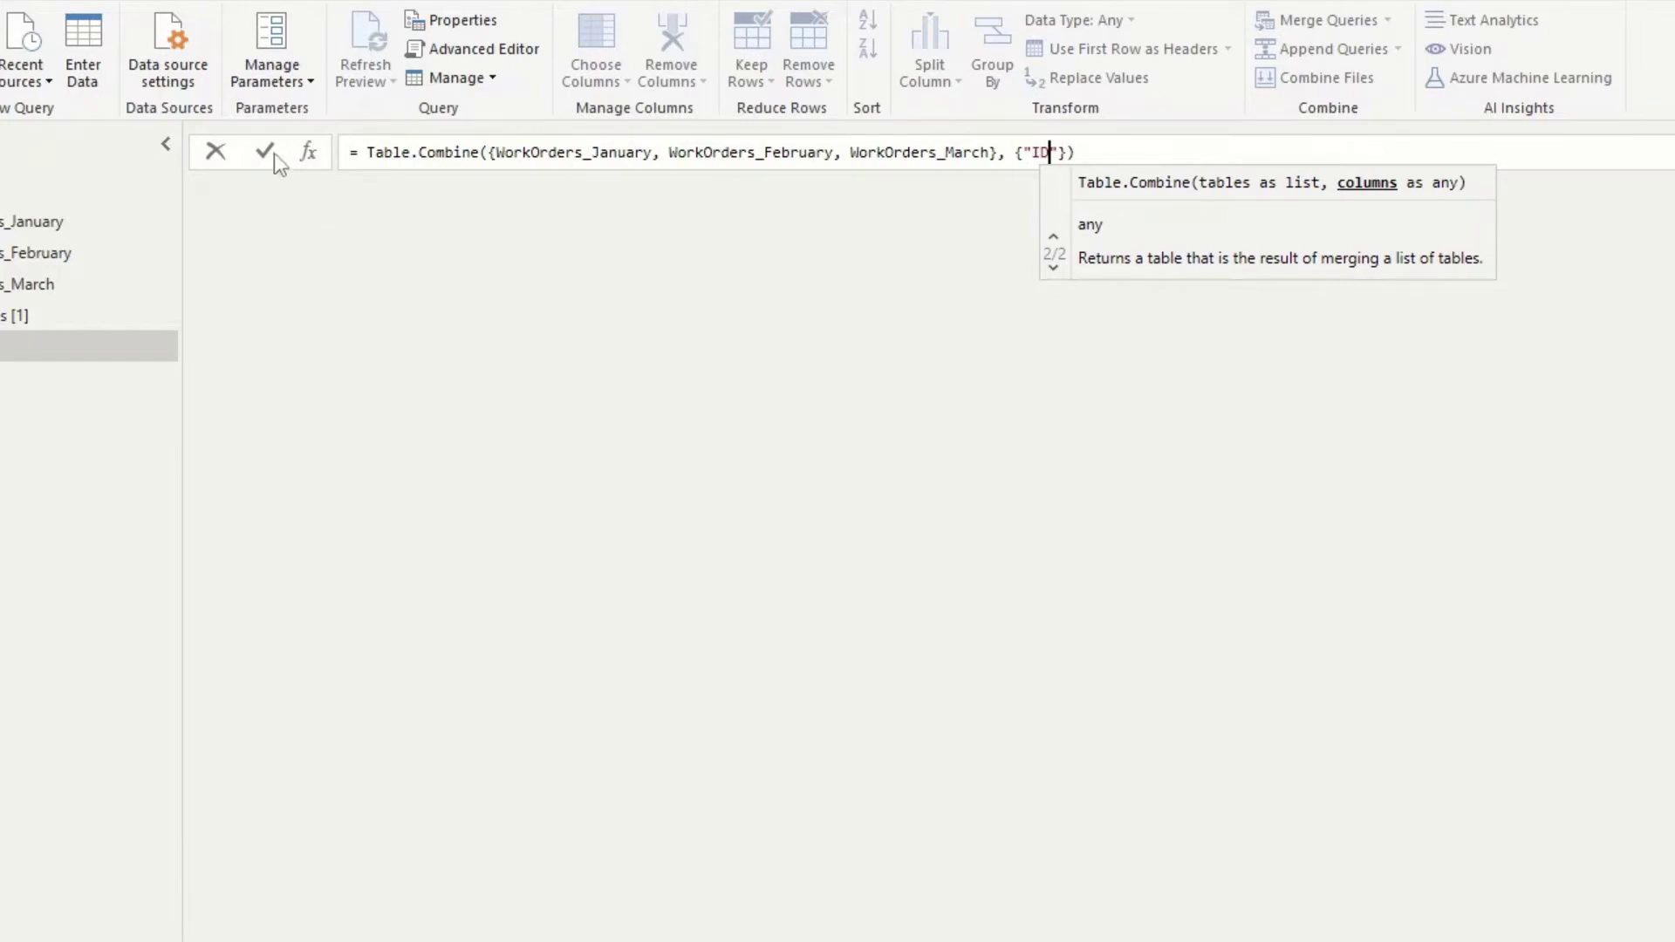
pyautogui.click(274, 154)
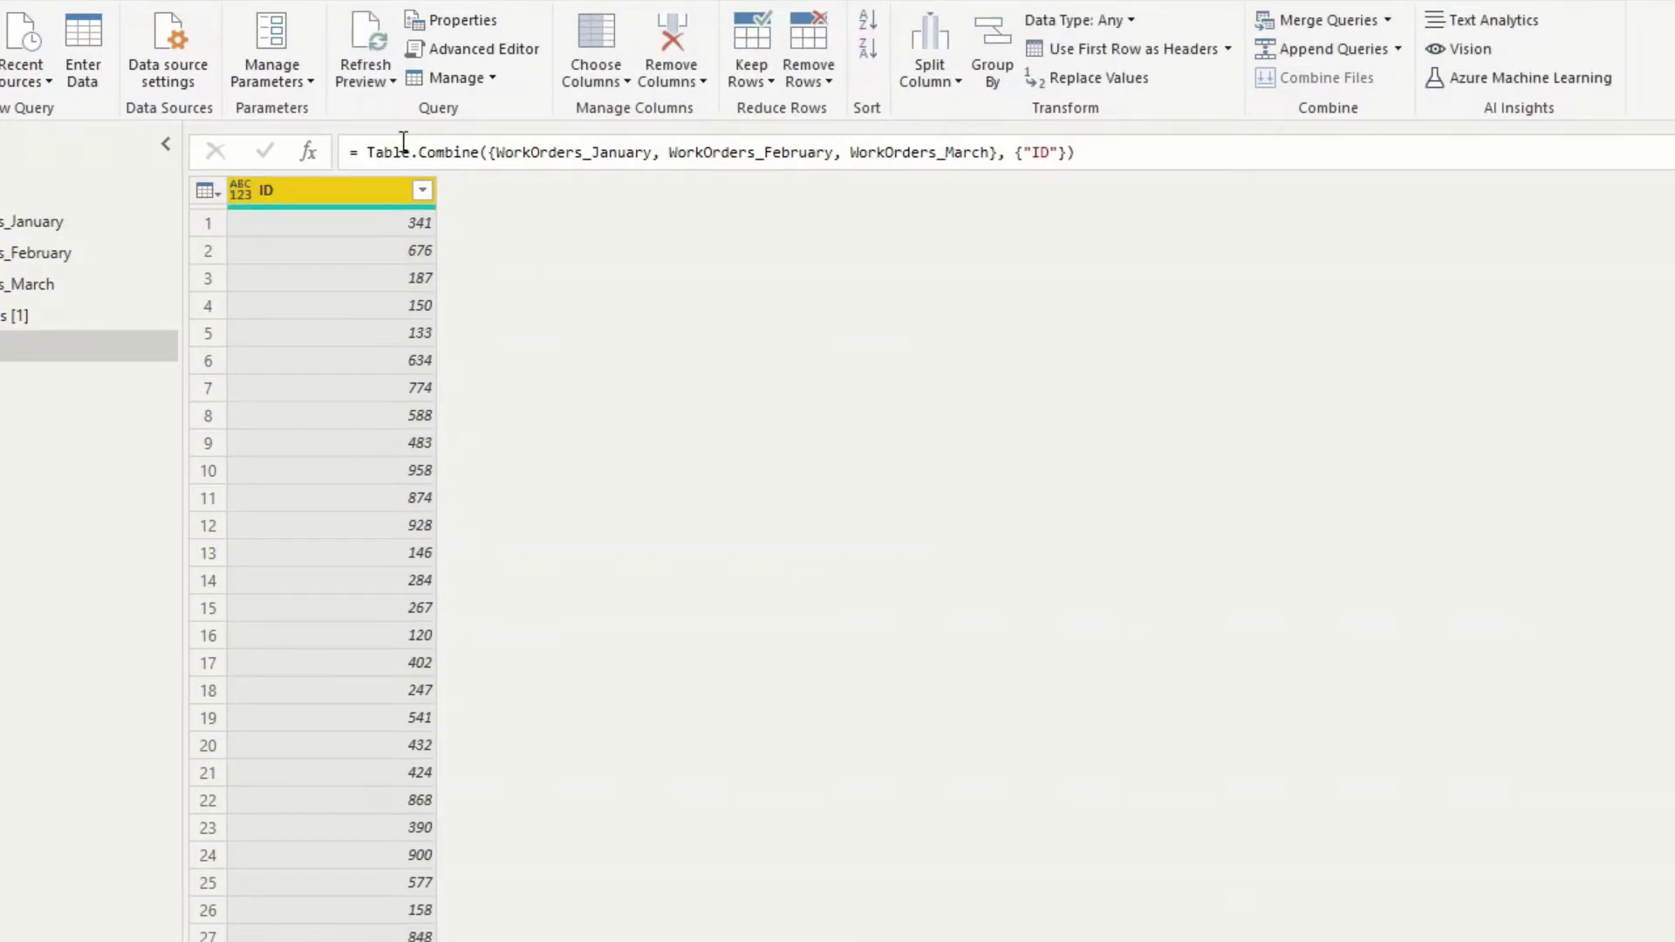
# - Wrap the Table.Combine expression in Table.Distinct to remove duplicate IDs, and commit the formula
pyautogui.click(403, 142)
pyautogui.write('T')
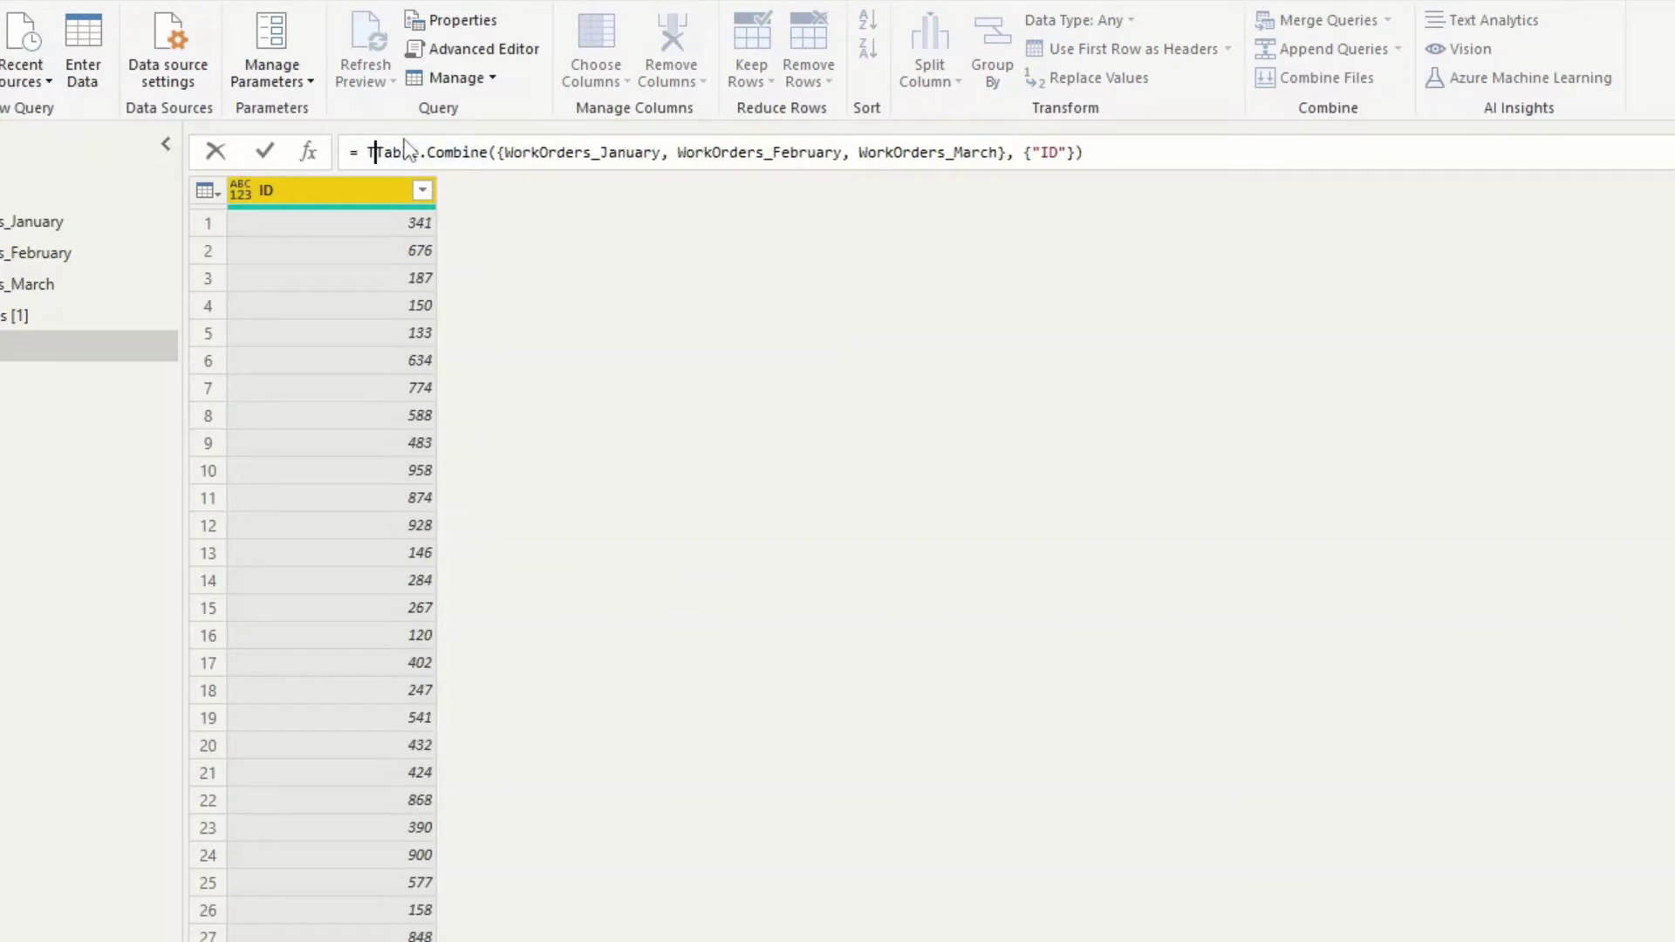
pyautogui.write('able.D')
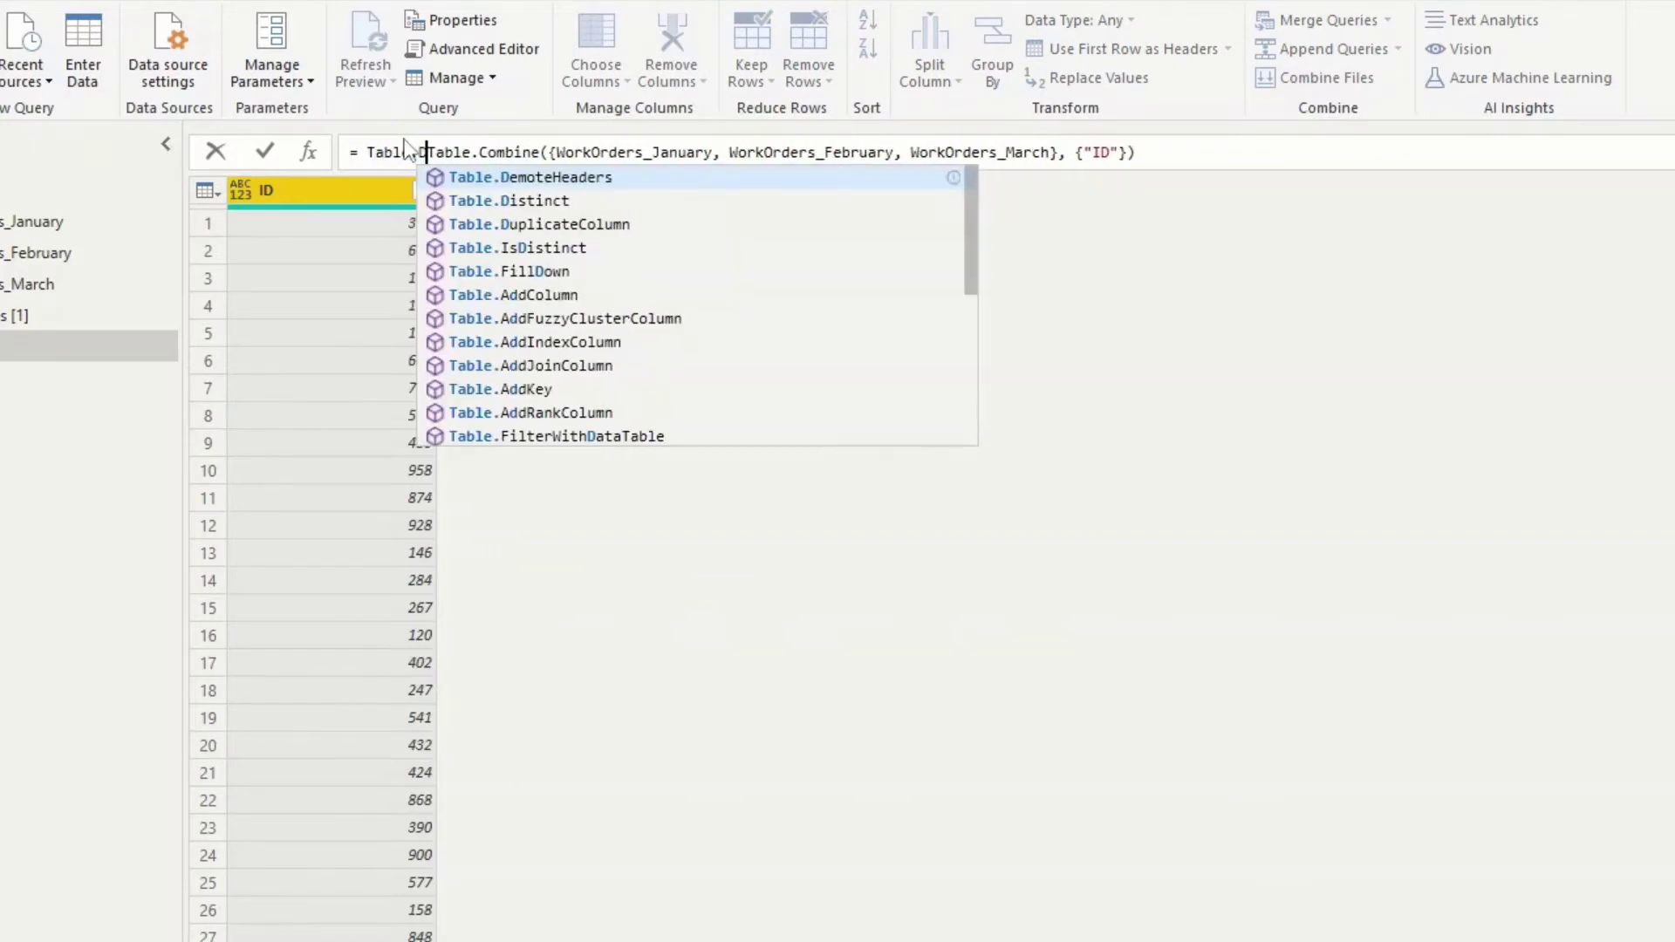
pyautogui.write('istinct(')
pyautogui.press('End')
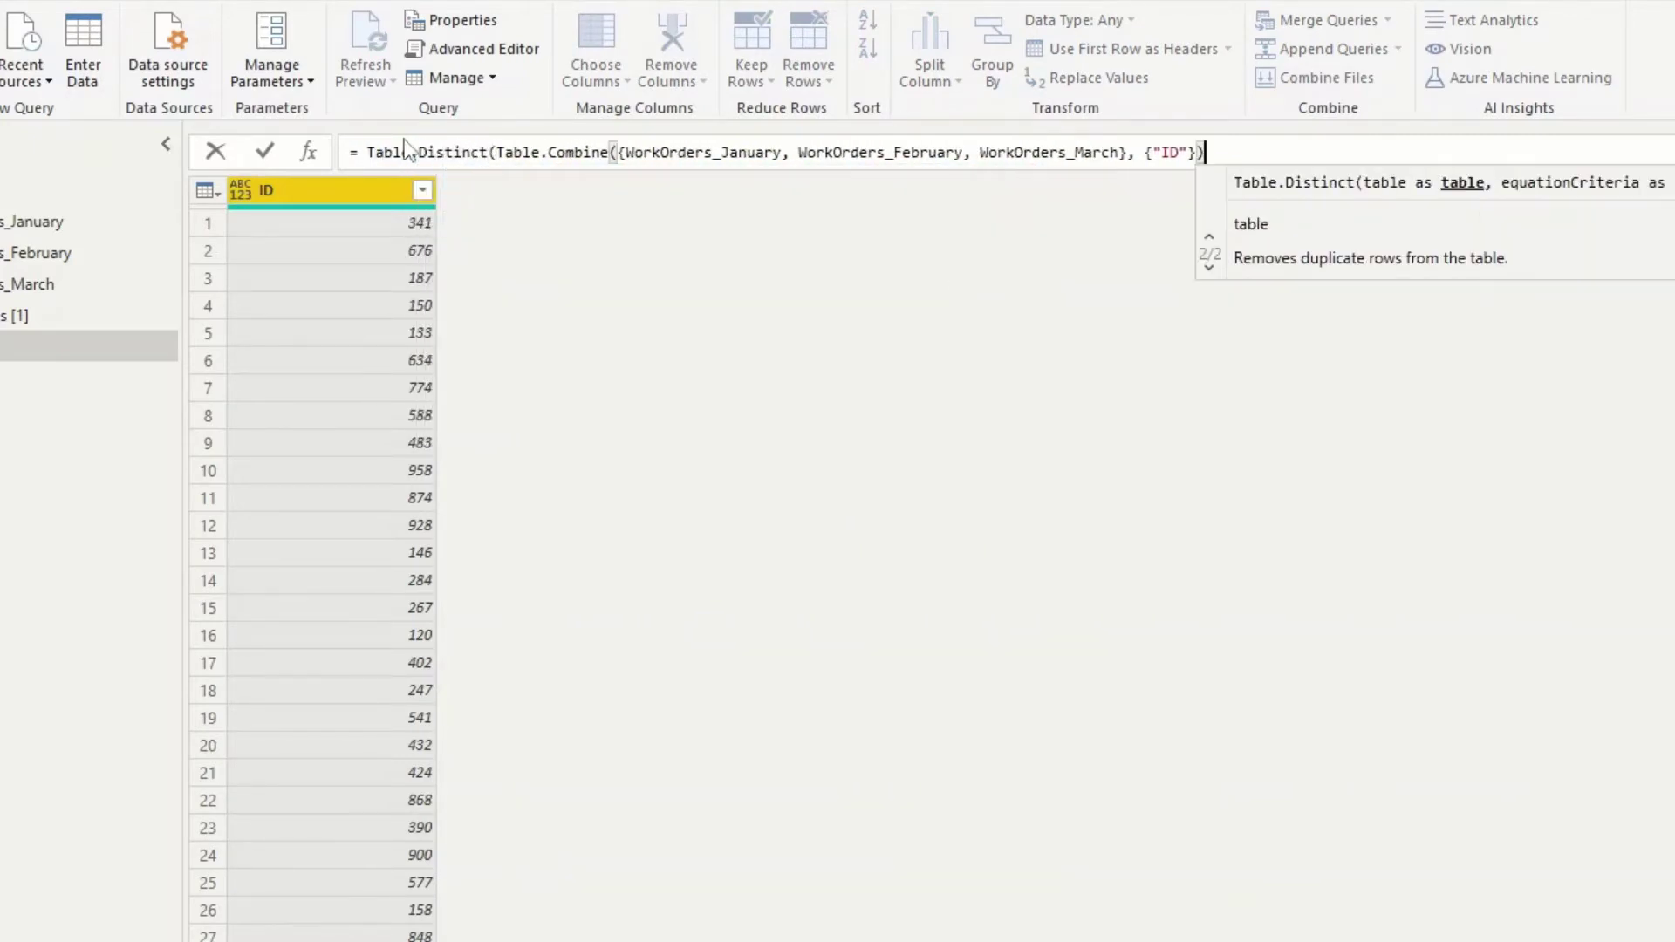
pyautogui.write(')')
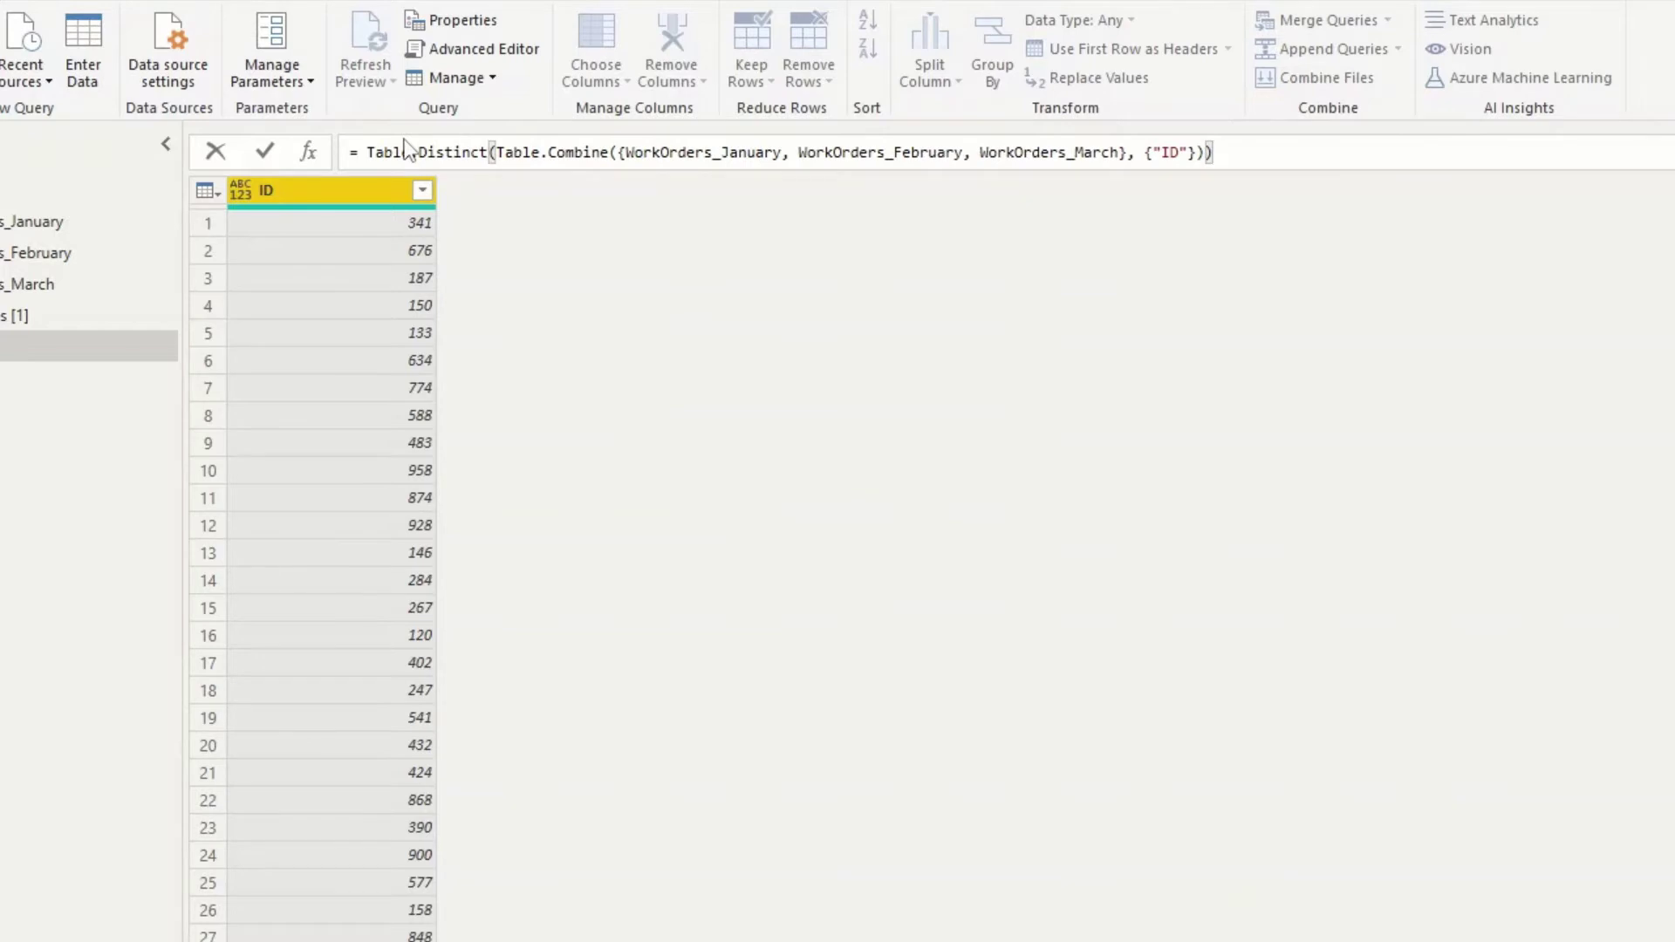
pyautogui.click(276, 157)
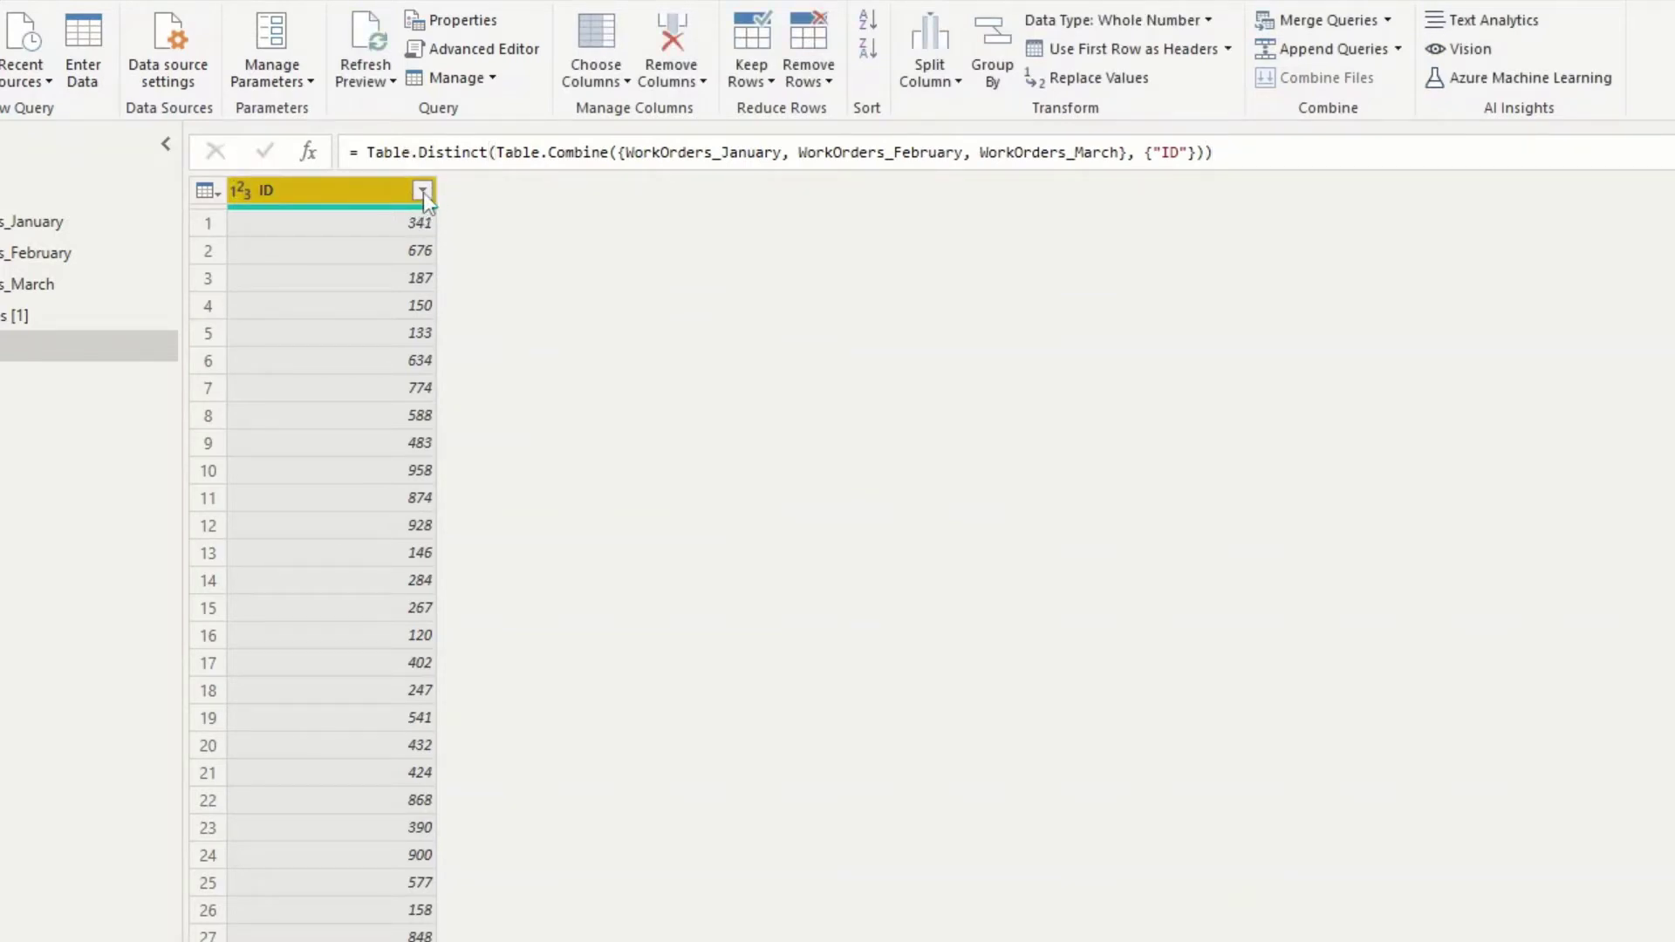
# - Remove empty values from the ID column and apply the ID's query to the data model
pyautogui.click(422, 191)
pyautogui.click(249, 363)
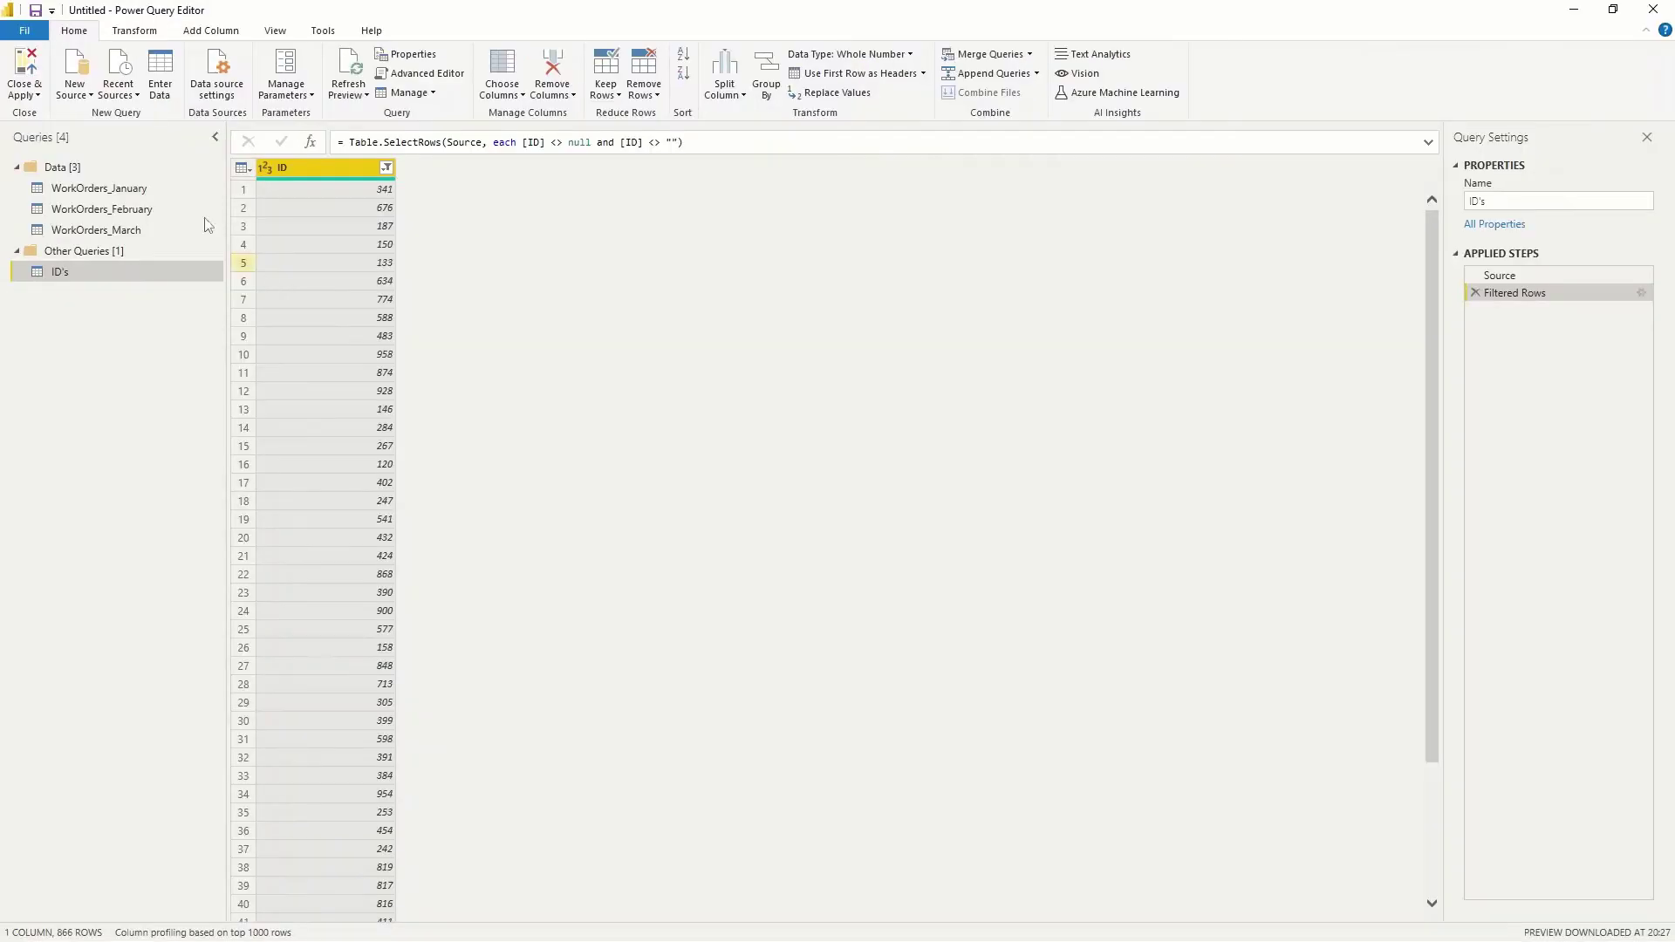
pyautogui.click(34, 59)
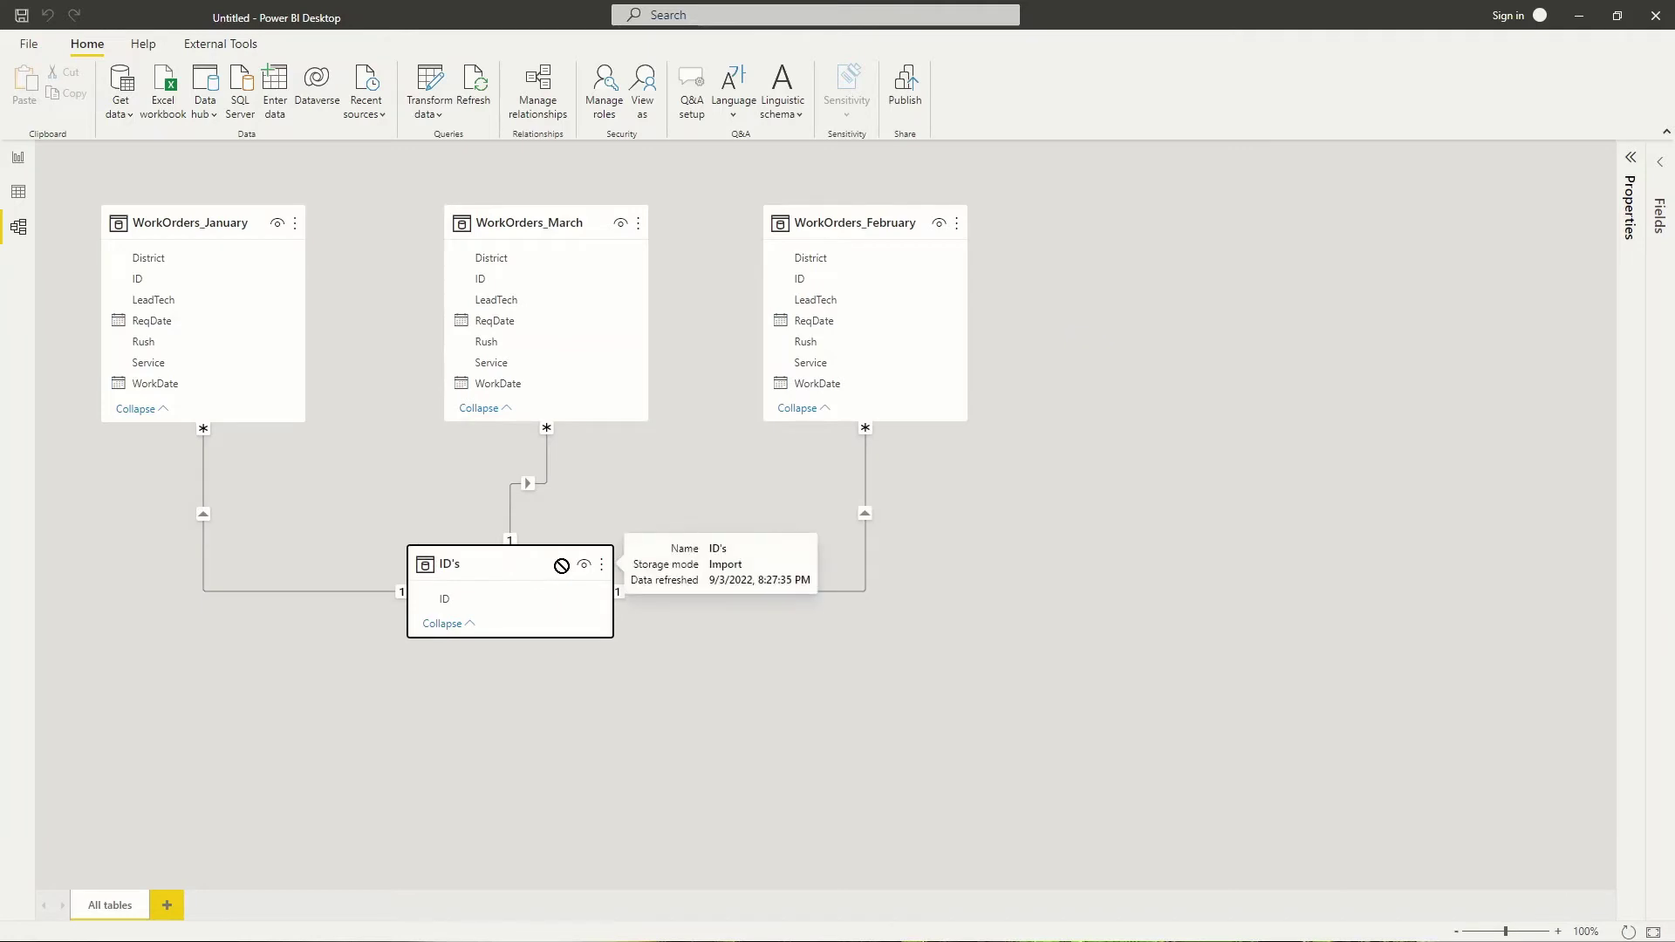
# - Move the ID's table directly beneath WorkOrders_March in the model diagram and delete it from the model
pyautogui.moveTo(582, 562); pyautogui.dragTo(585, 561)
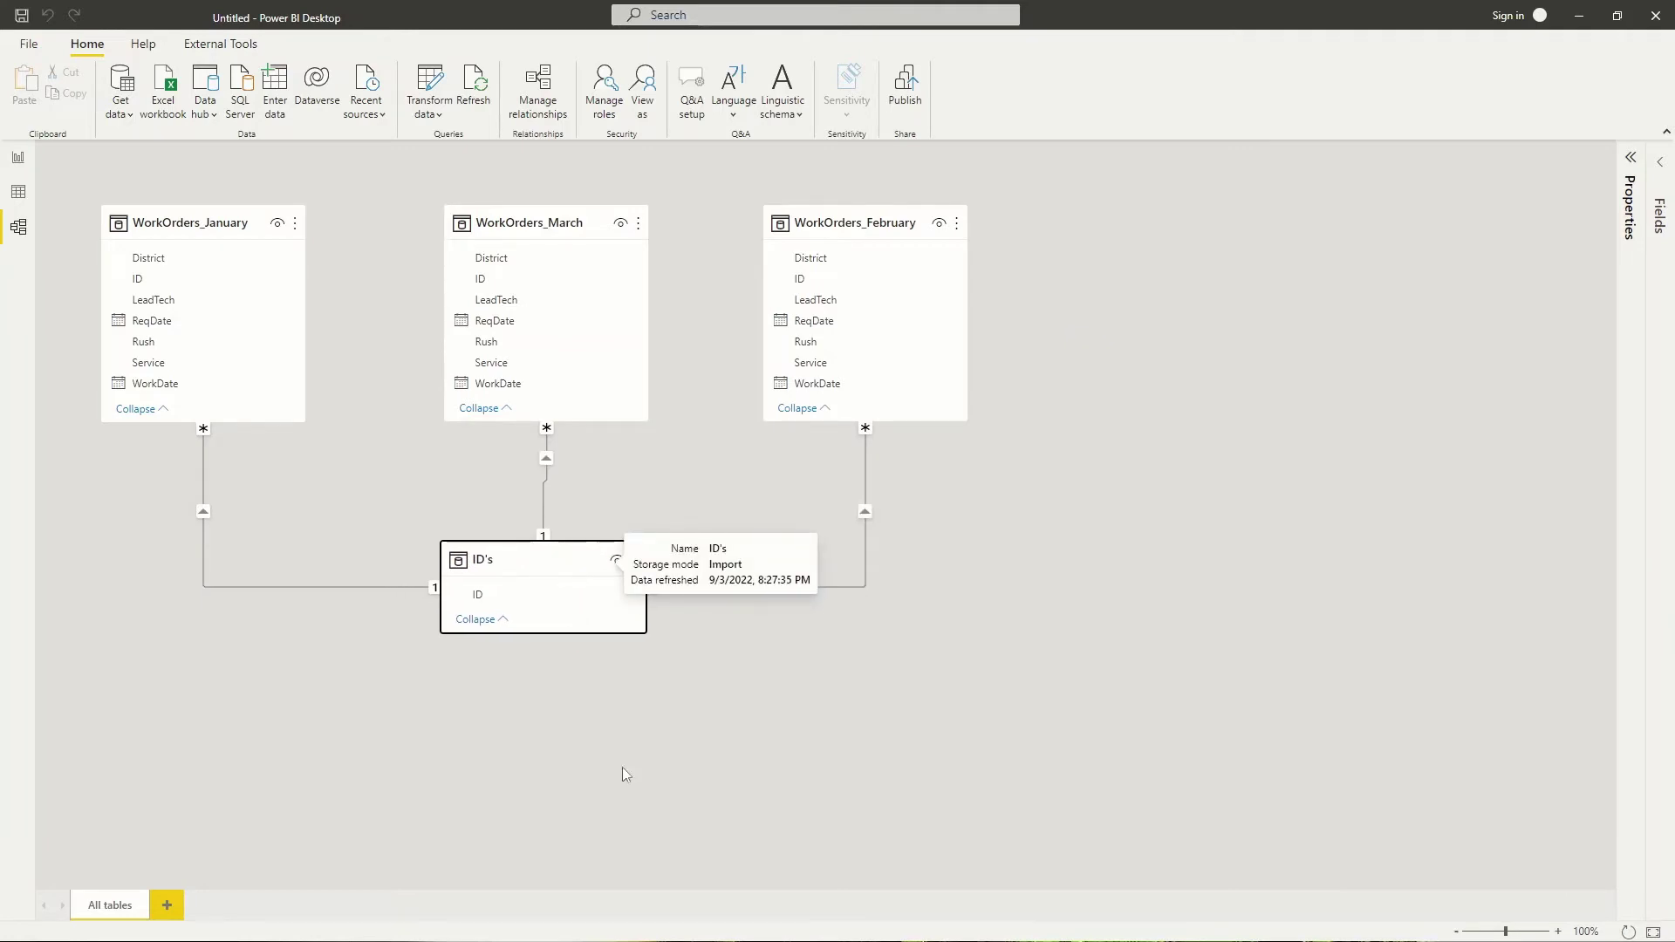
pyautogui.rightClick(537, 565)
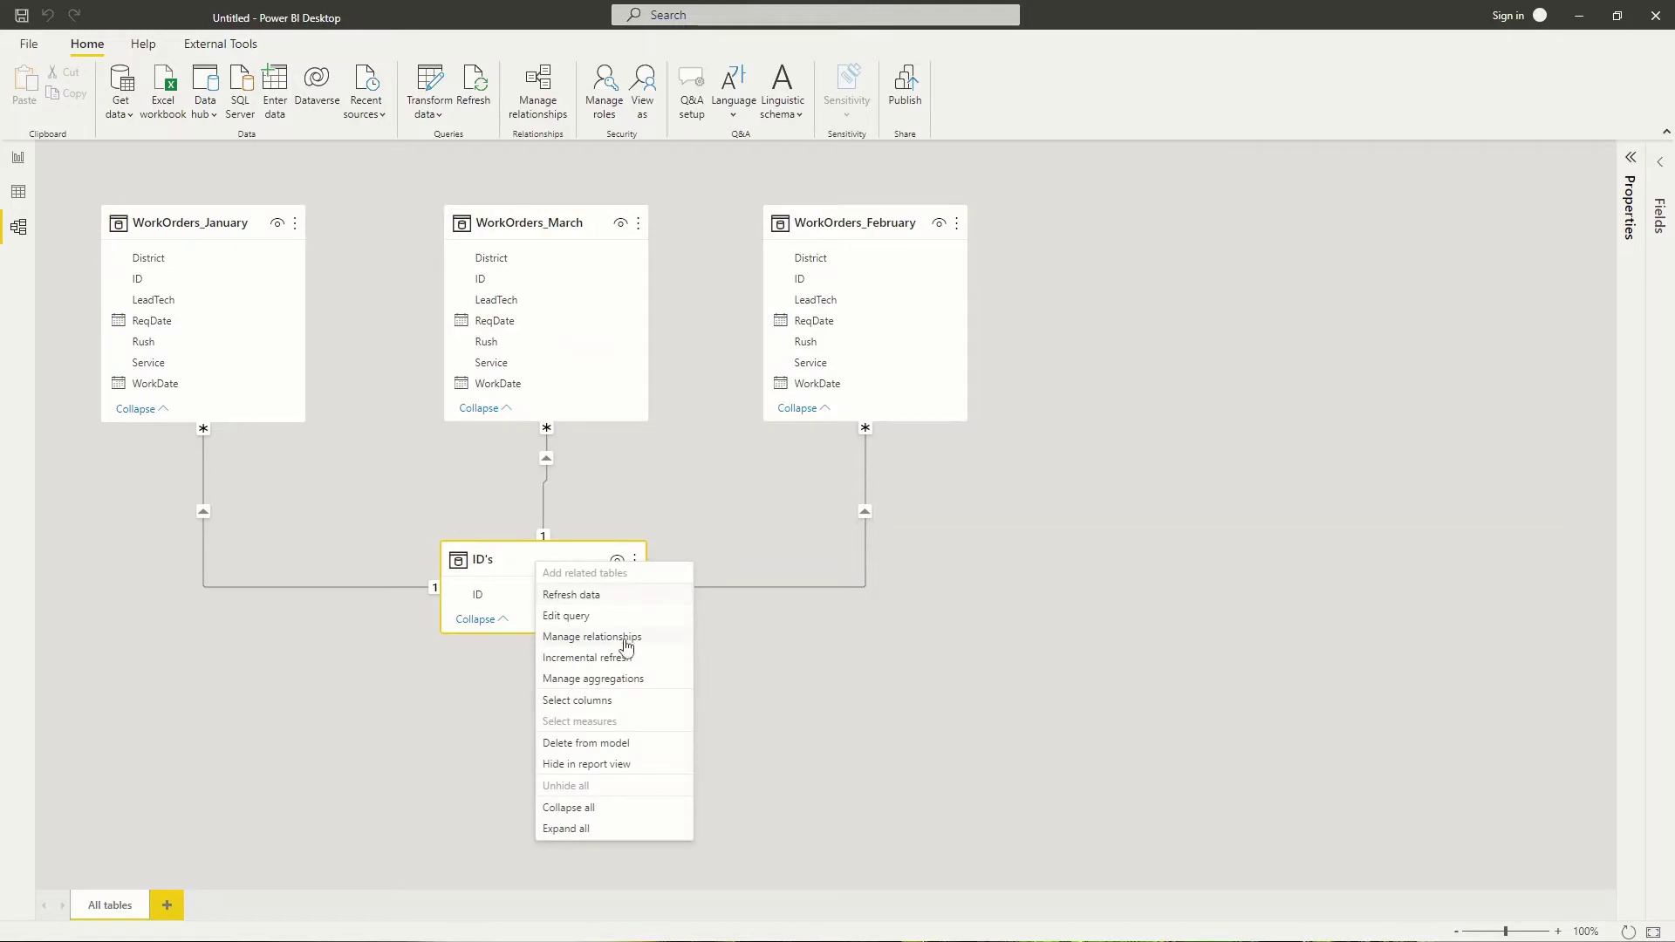
pyautogui.click(597, 743)
pyautogui.click(935, 513)
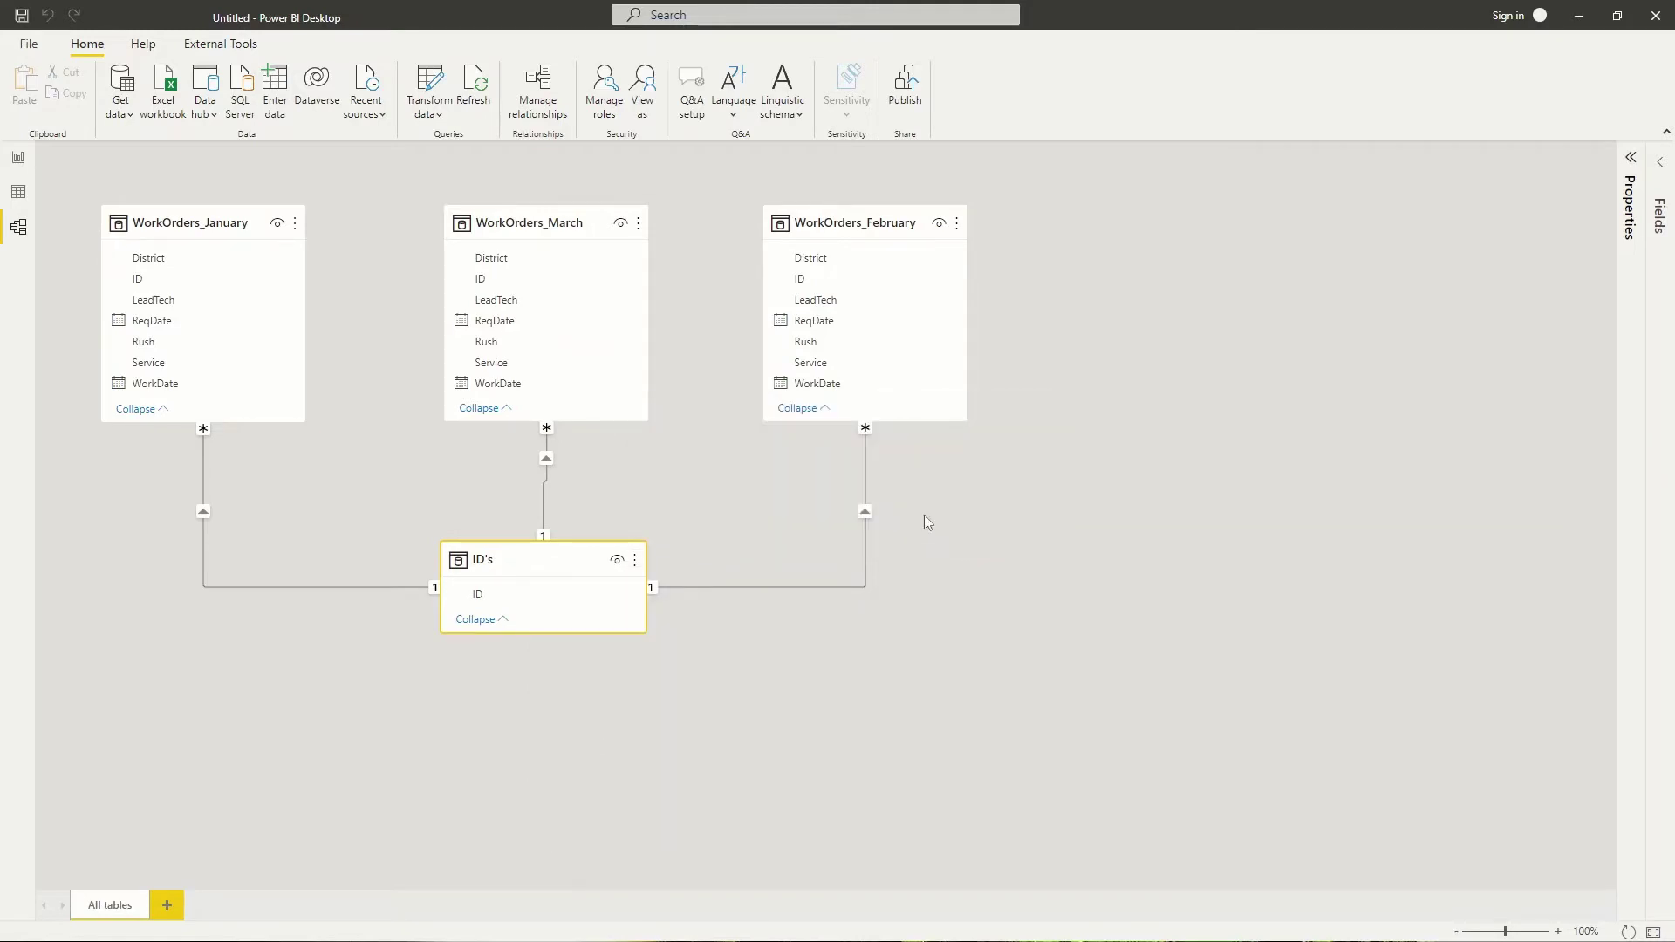
# - Create a new calculated table from the report view and name it ID's in its DAX formula
pyautogui.click(19, 158)
pyautogui.click(193, 50)
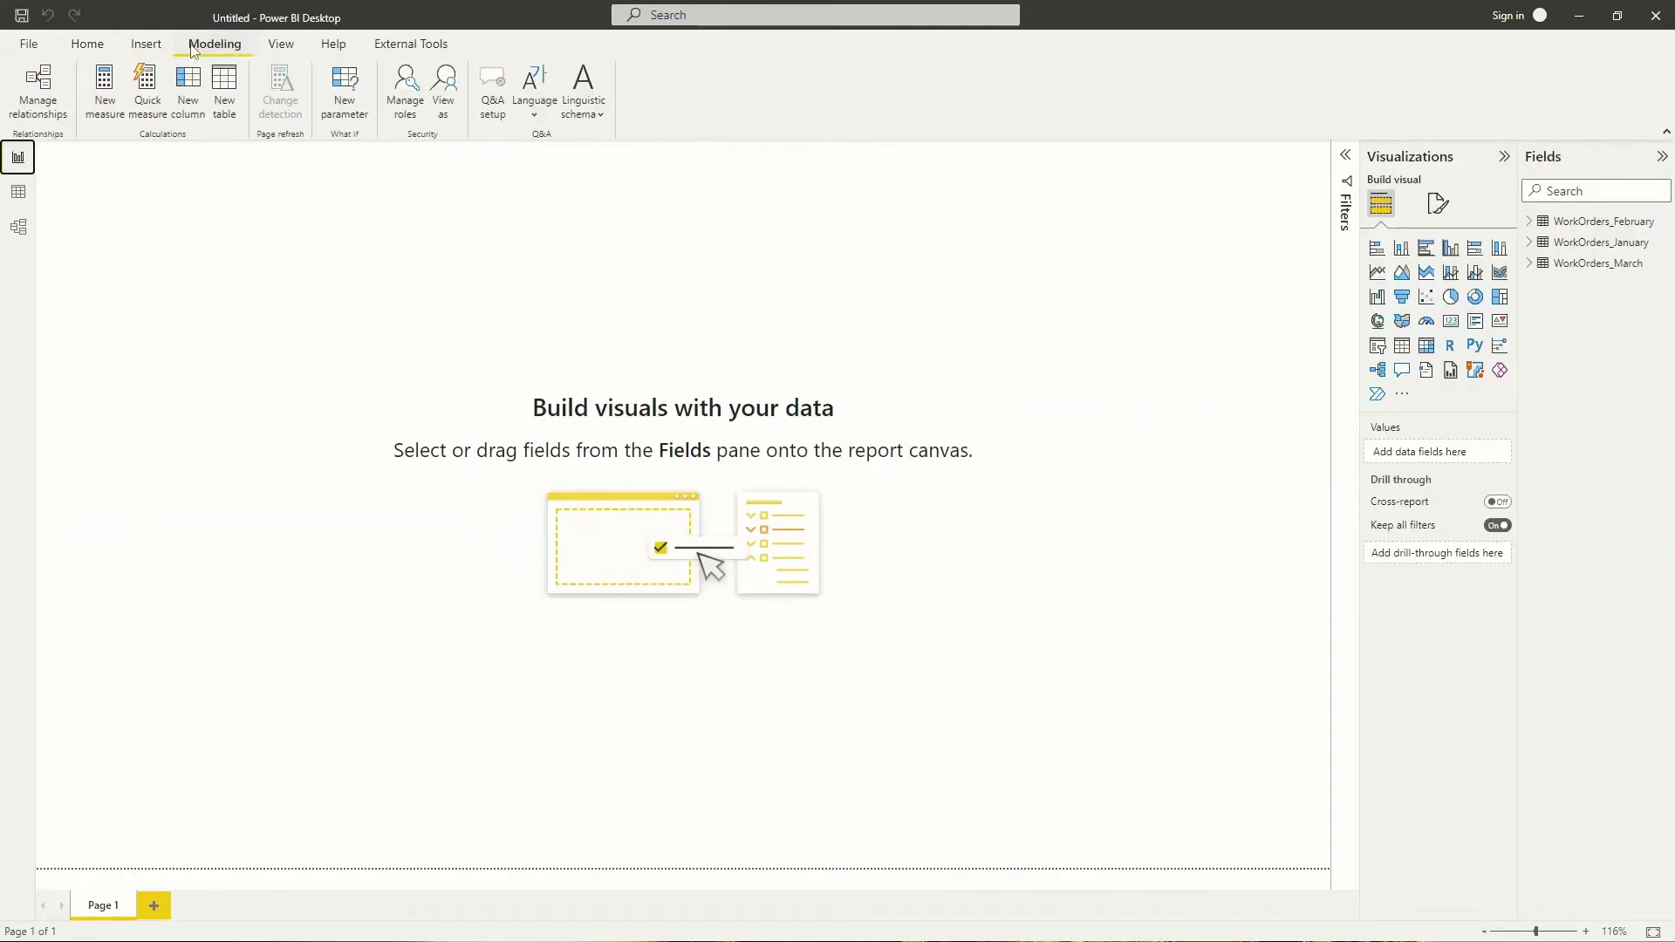
pyautogui.click(225, 106)
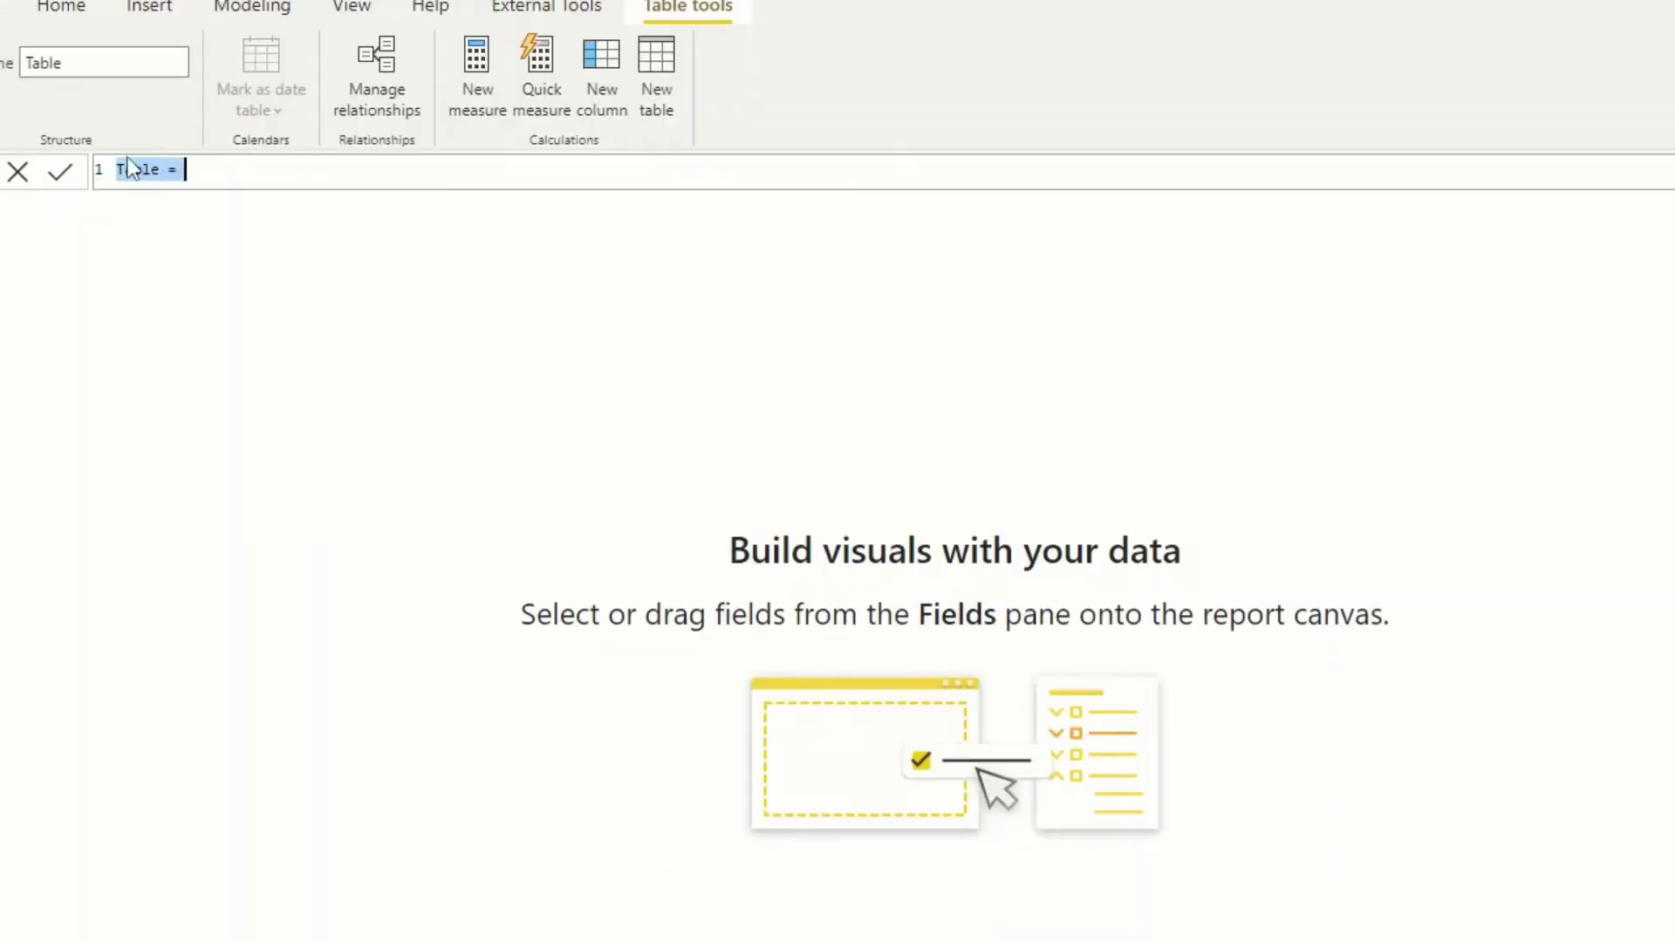
pyautogui.doubleClick(132, 168)
pyautogui.write("ID's")
pyautogui.hotkey('shift', 'Return')
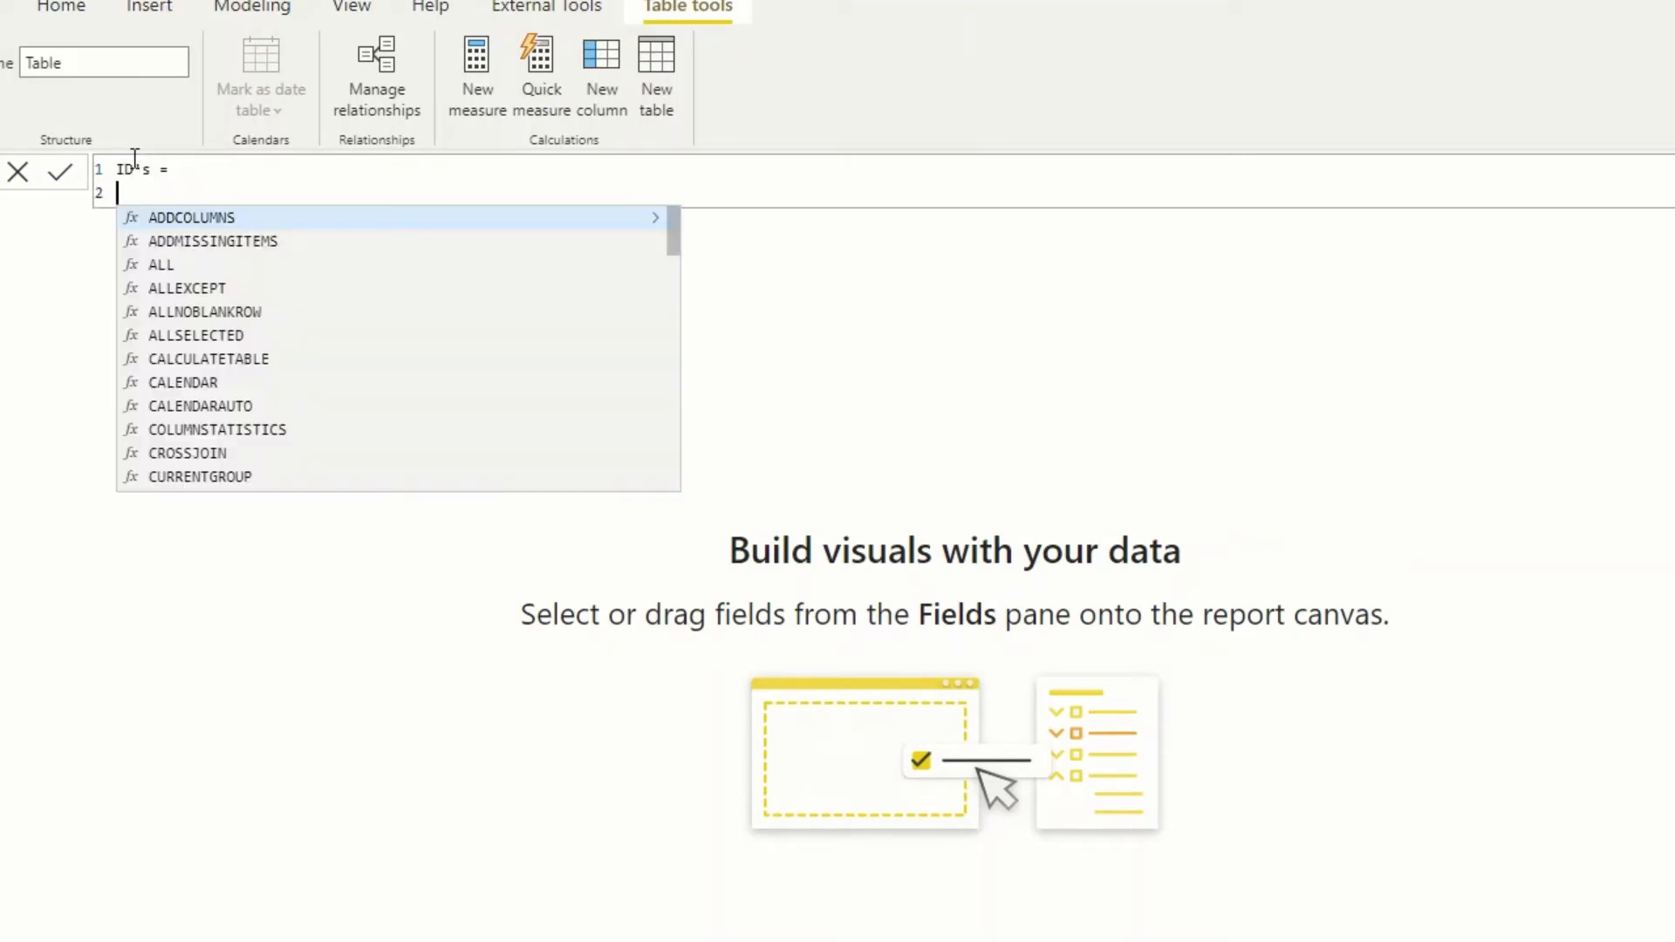
# - Begin the table expression with UNION, using SELECTCOLUMNS(WorkOrders_January, "ID", [ID]) as its first argument
pyautogui.write('UNION(')
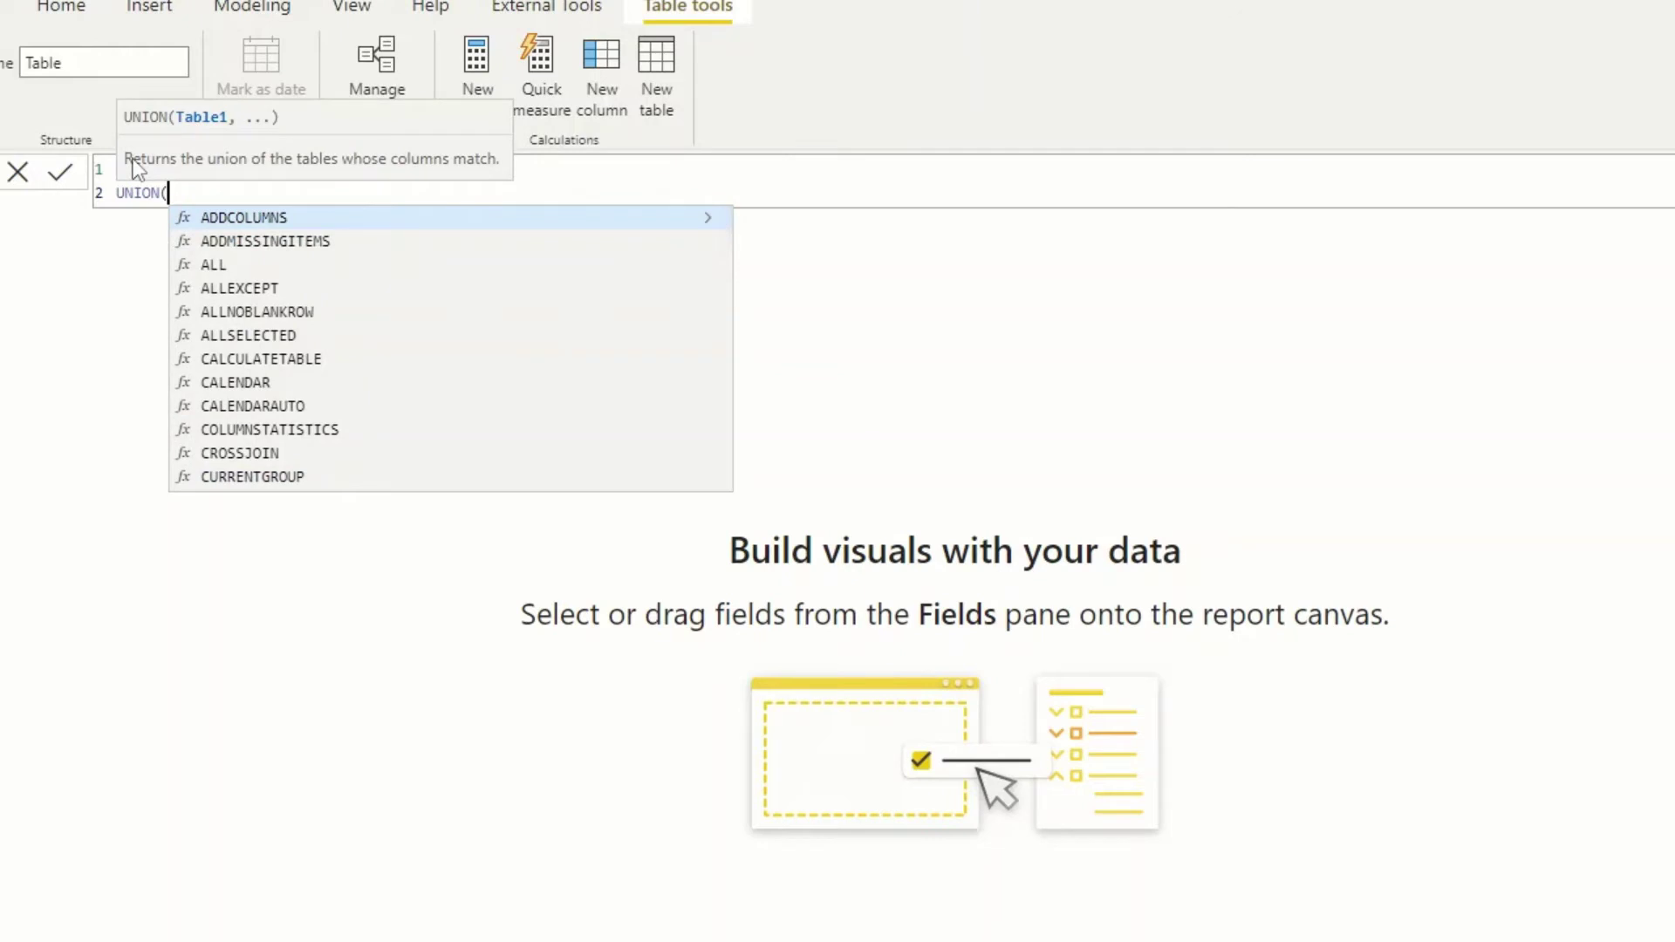
pyautogui.hotkey('shift', 'Return')
pyautogui.press('Tab')
pyautogui.write('SE')
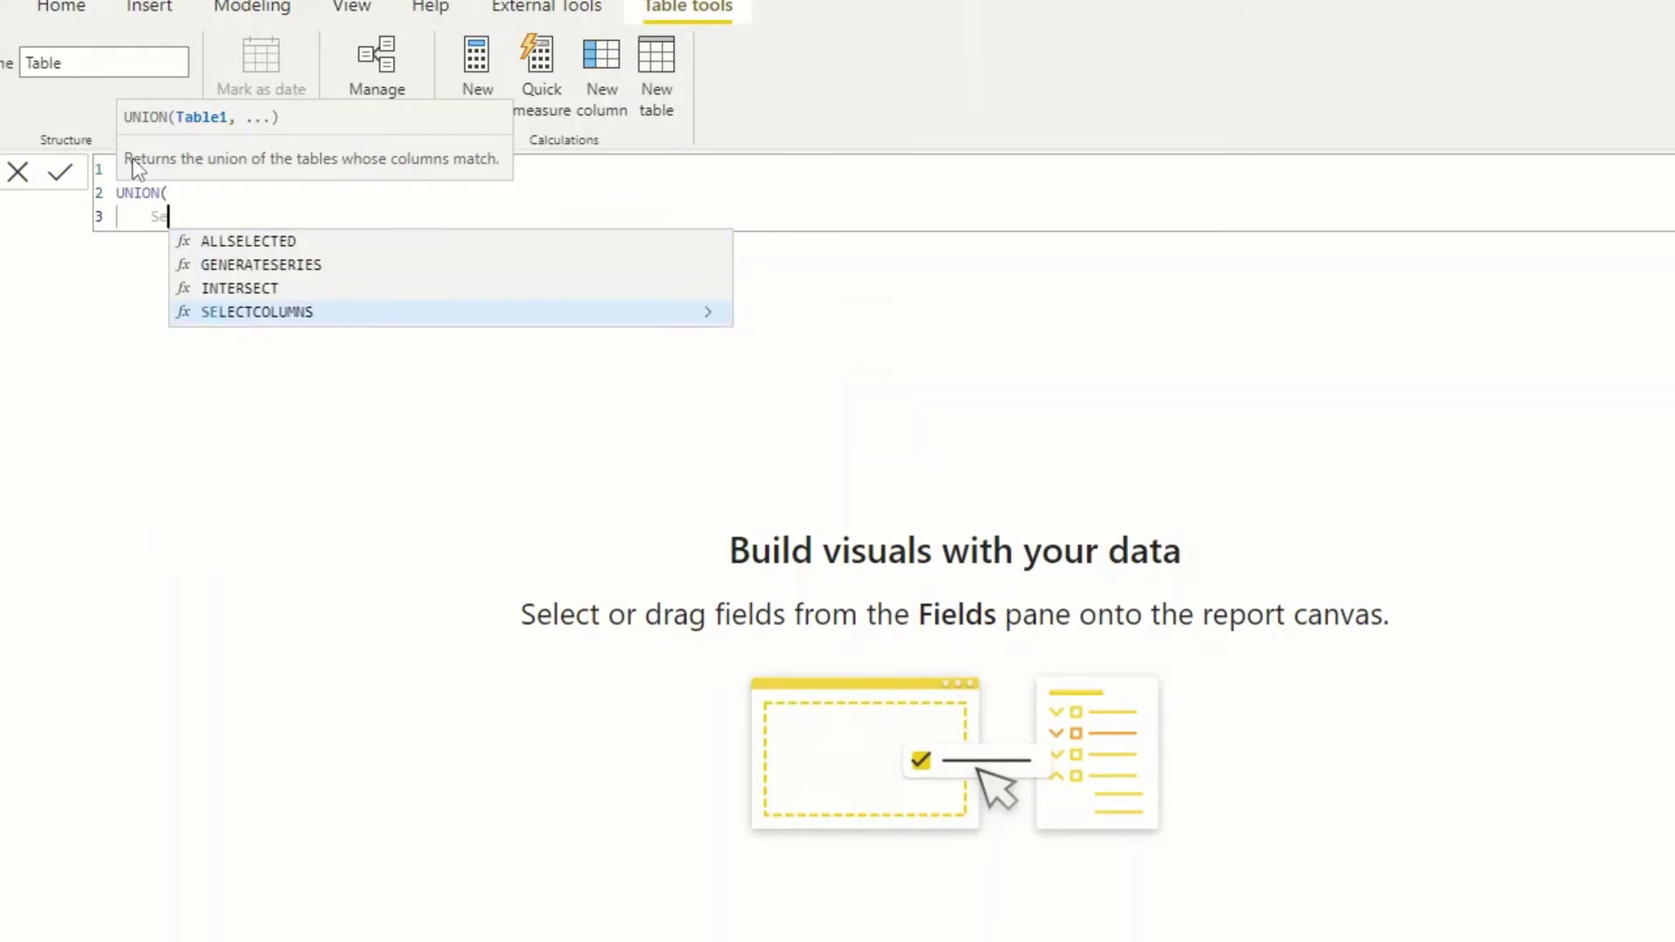
pyautogui.press('Tab')
pyautogui.write('Wo')
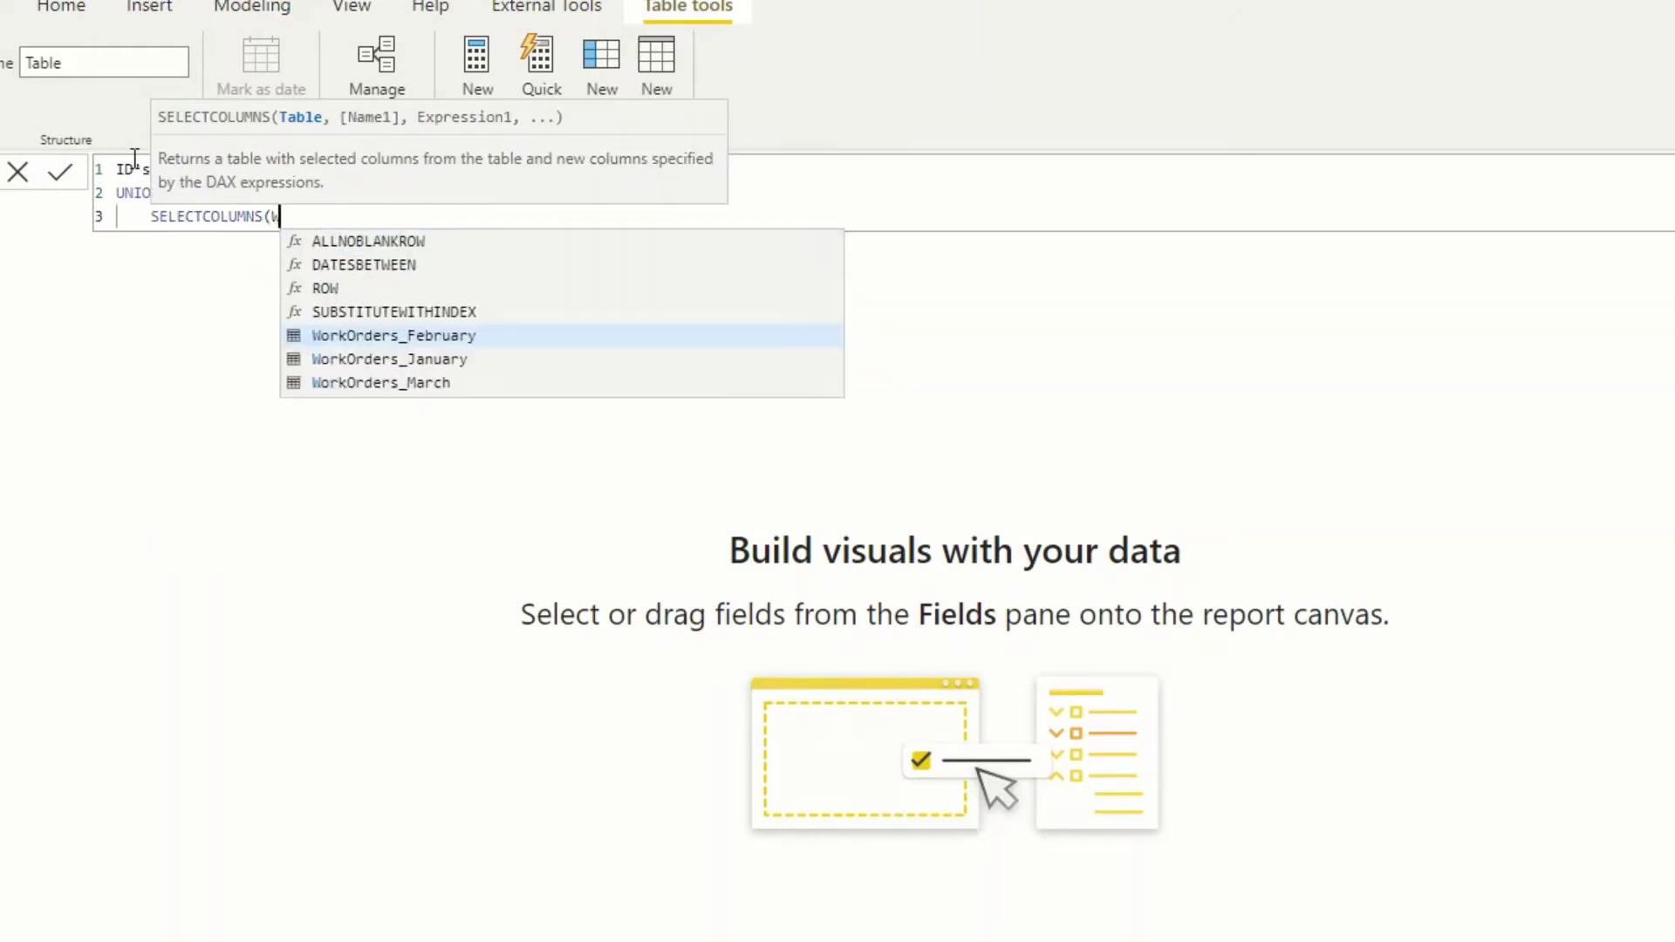
pyautogui.press('Down')
pyautogui.press('Tab')
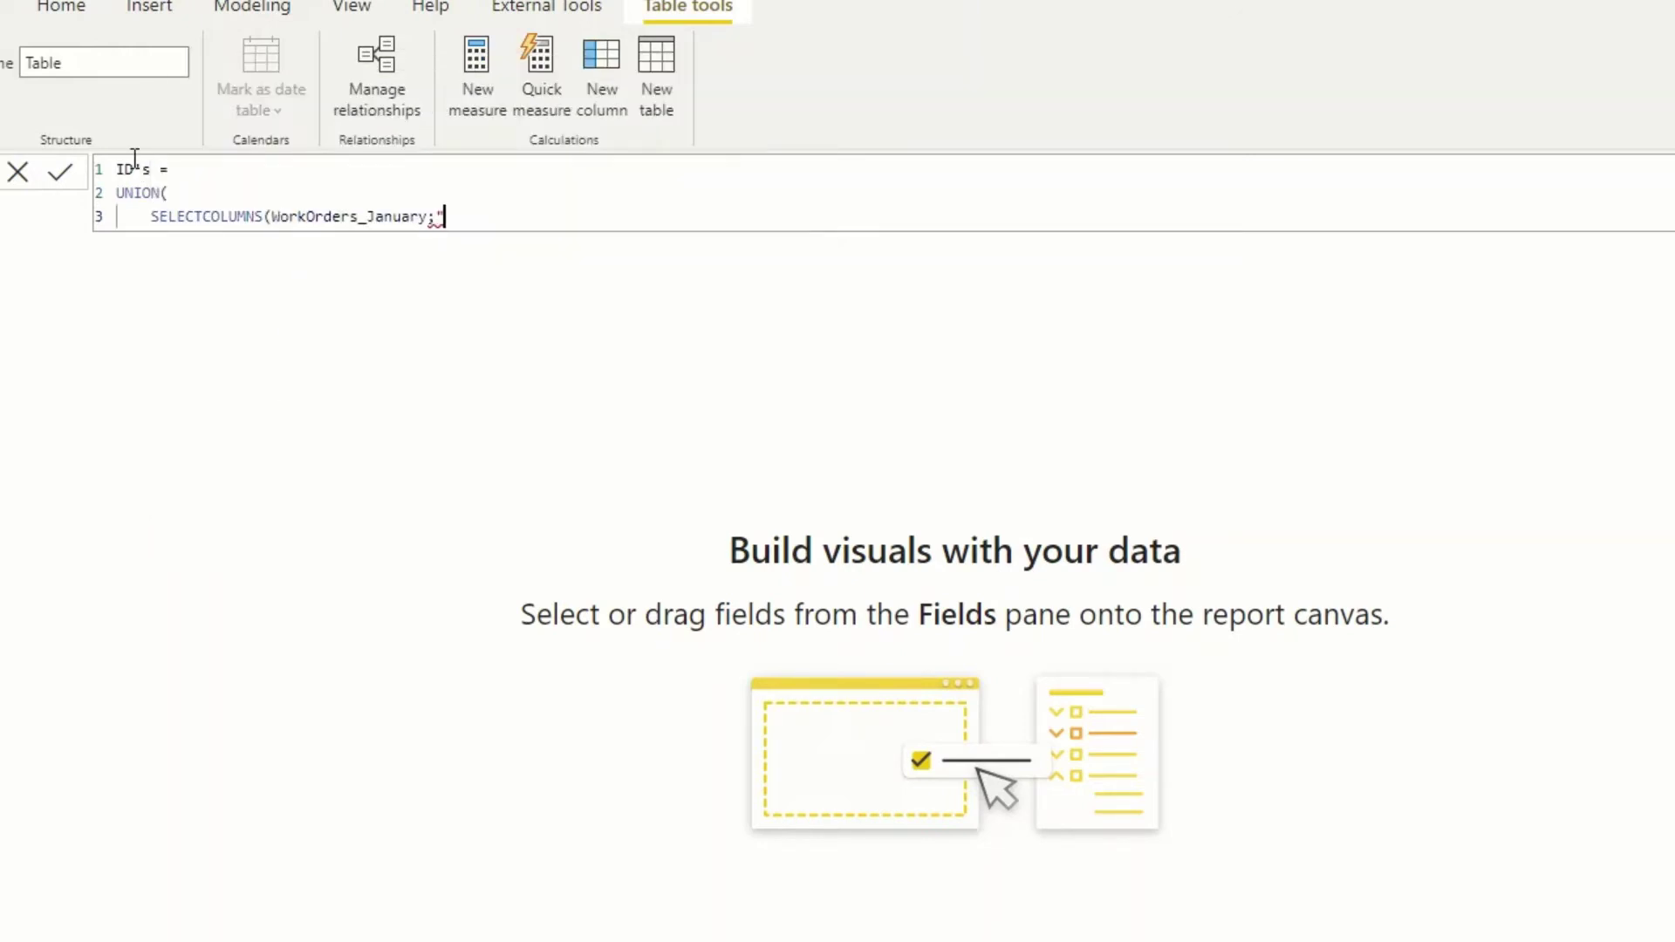
pyautogui.write(', "ID"')
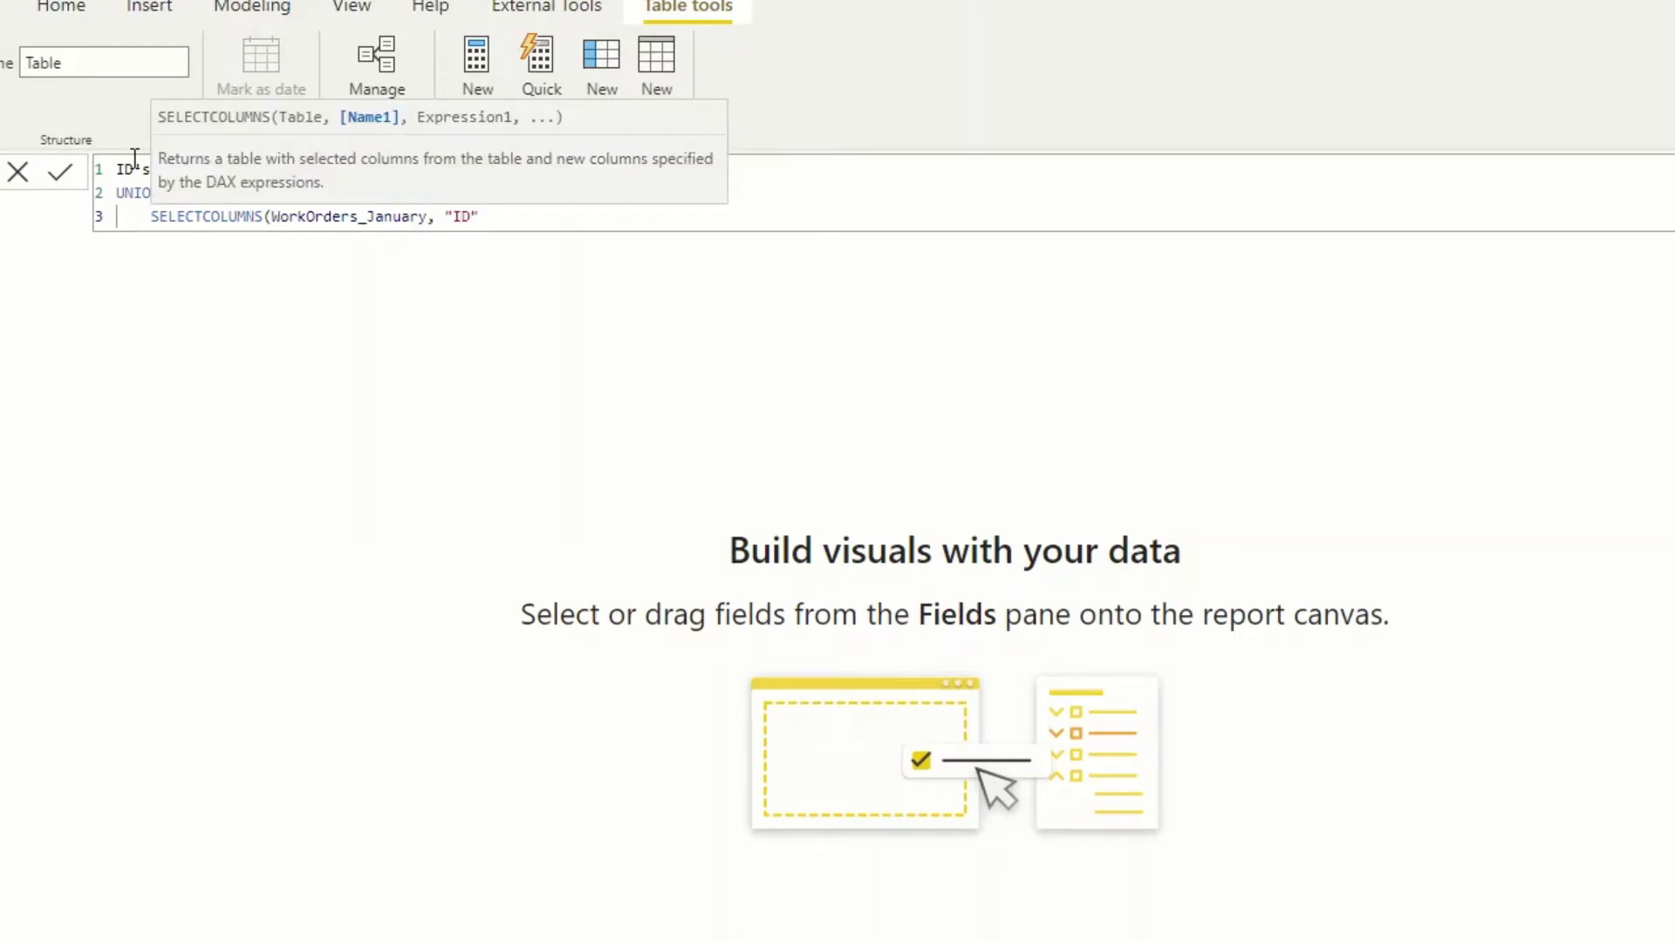
pyautogui.write(', [ID]')
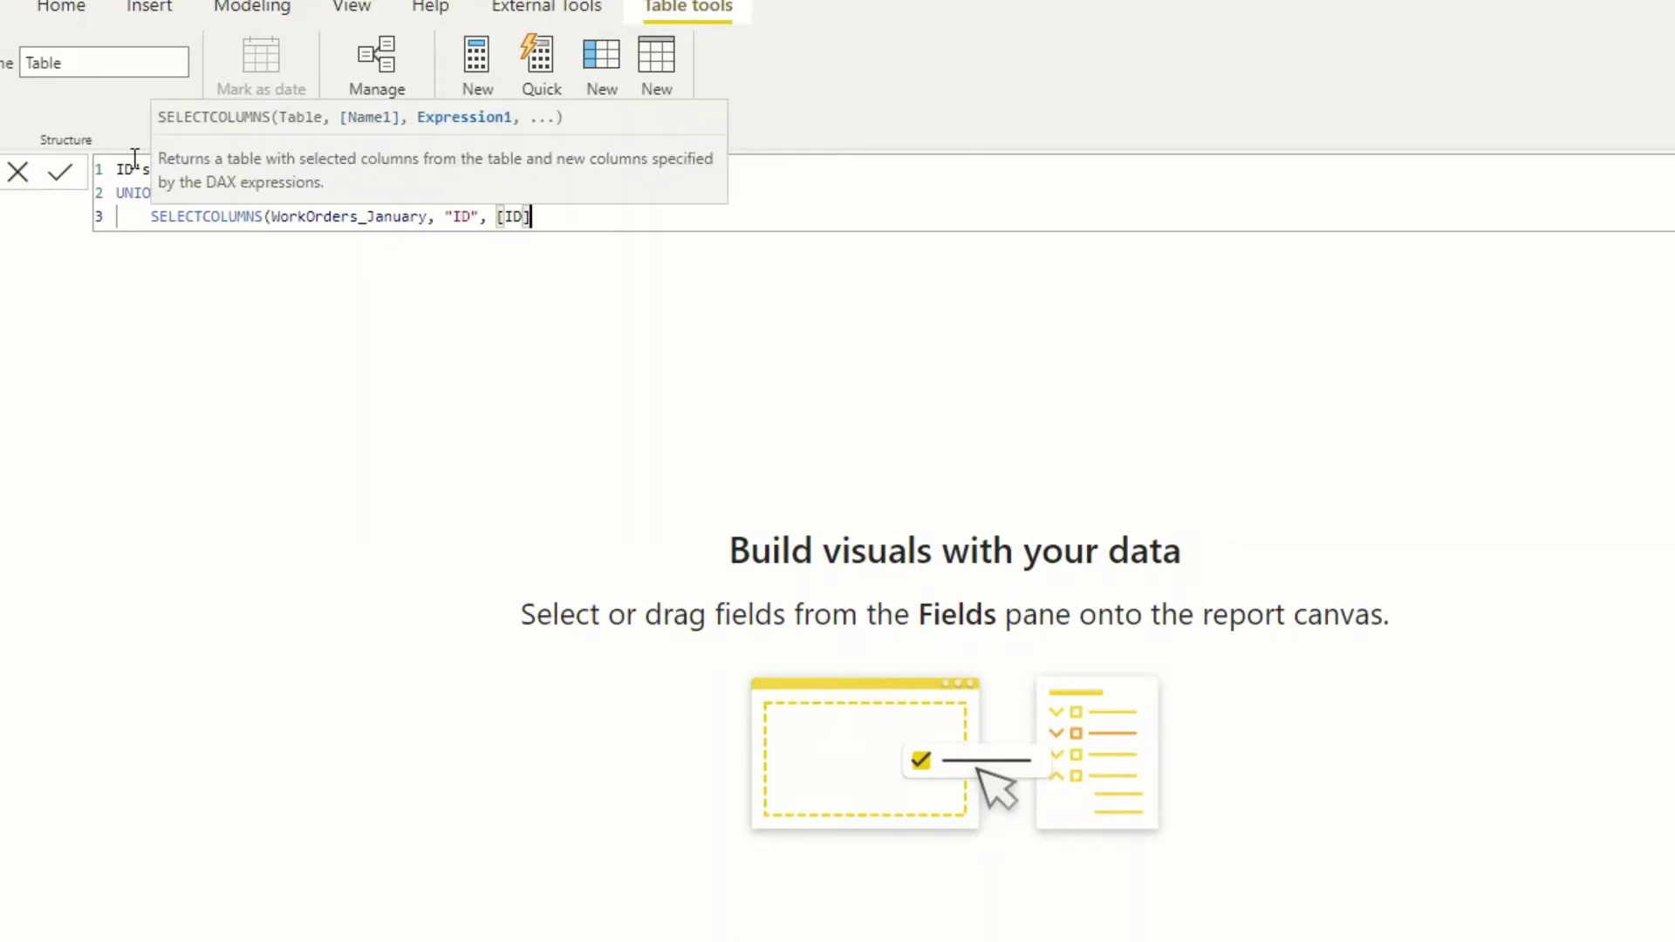
pyautogui.write('),')
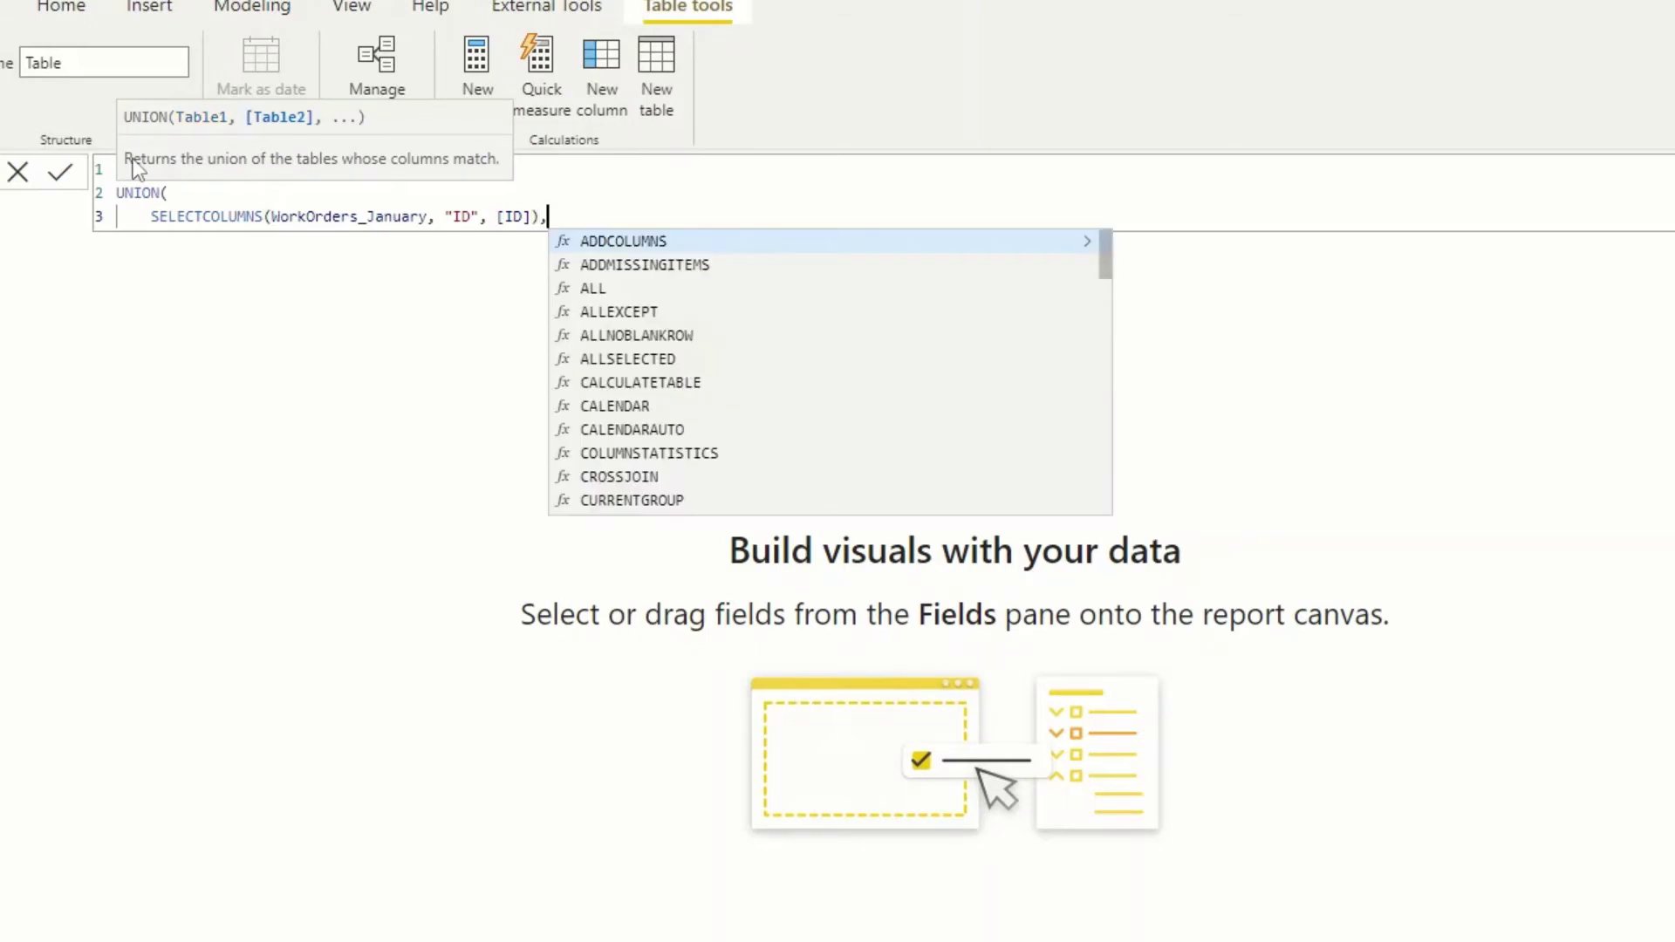
# - Add SELECTCOLUMNS(WorkOrders_February,"ID",[ID]) on a new line as the second argument of UNION
pyautogui.press('Escape')
pyautogui.press('Return')
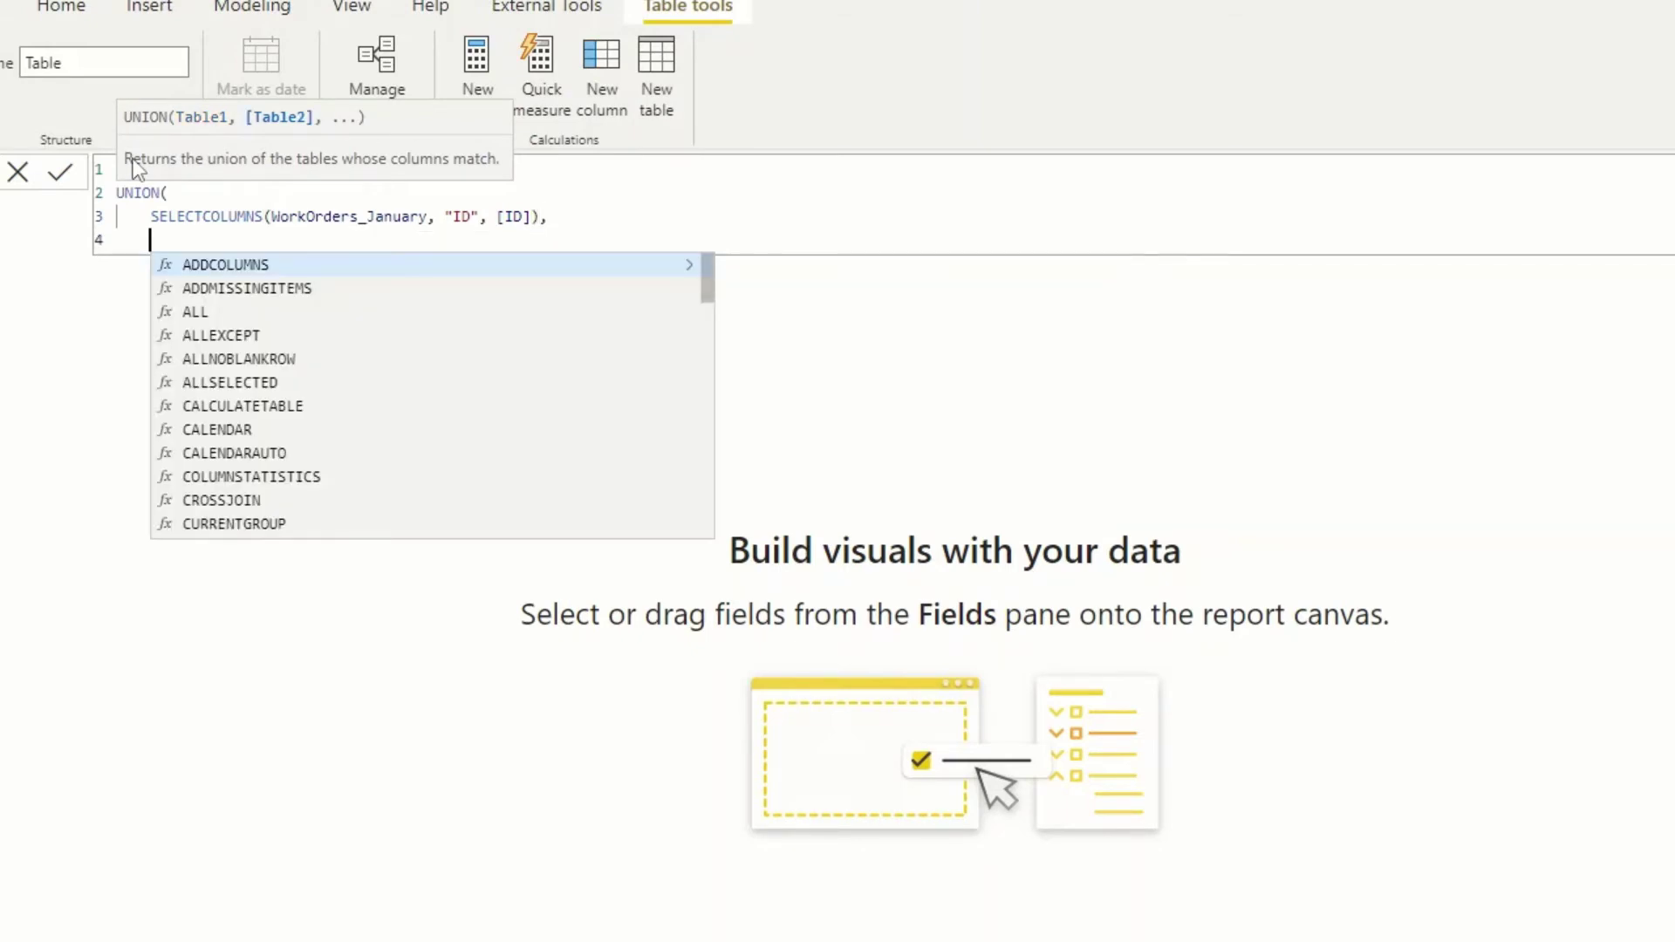
pyautogui.write('SEL')
pyautogui.press('Tab')
pyautogui.write('Work')
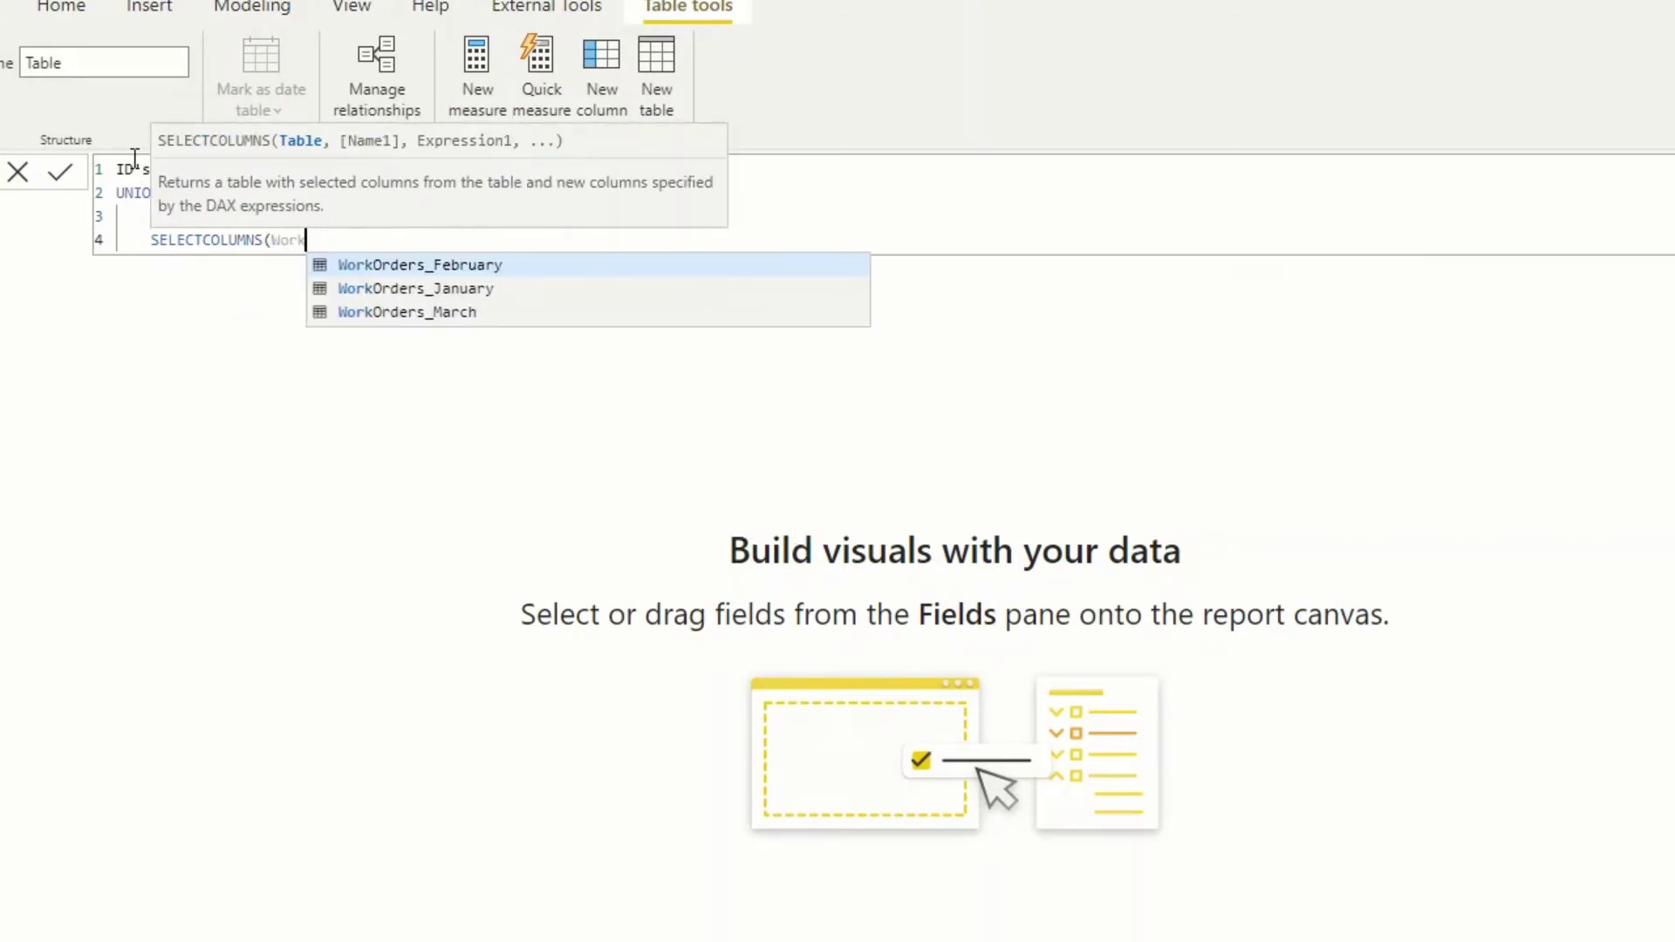
pyautogui.write('Orders_February,[')
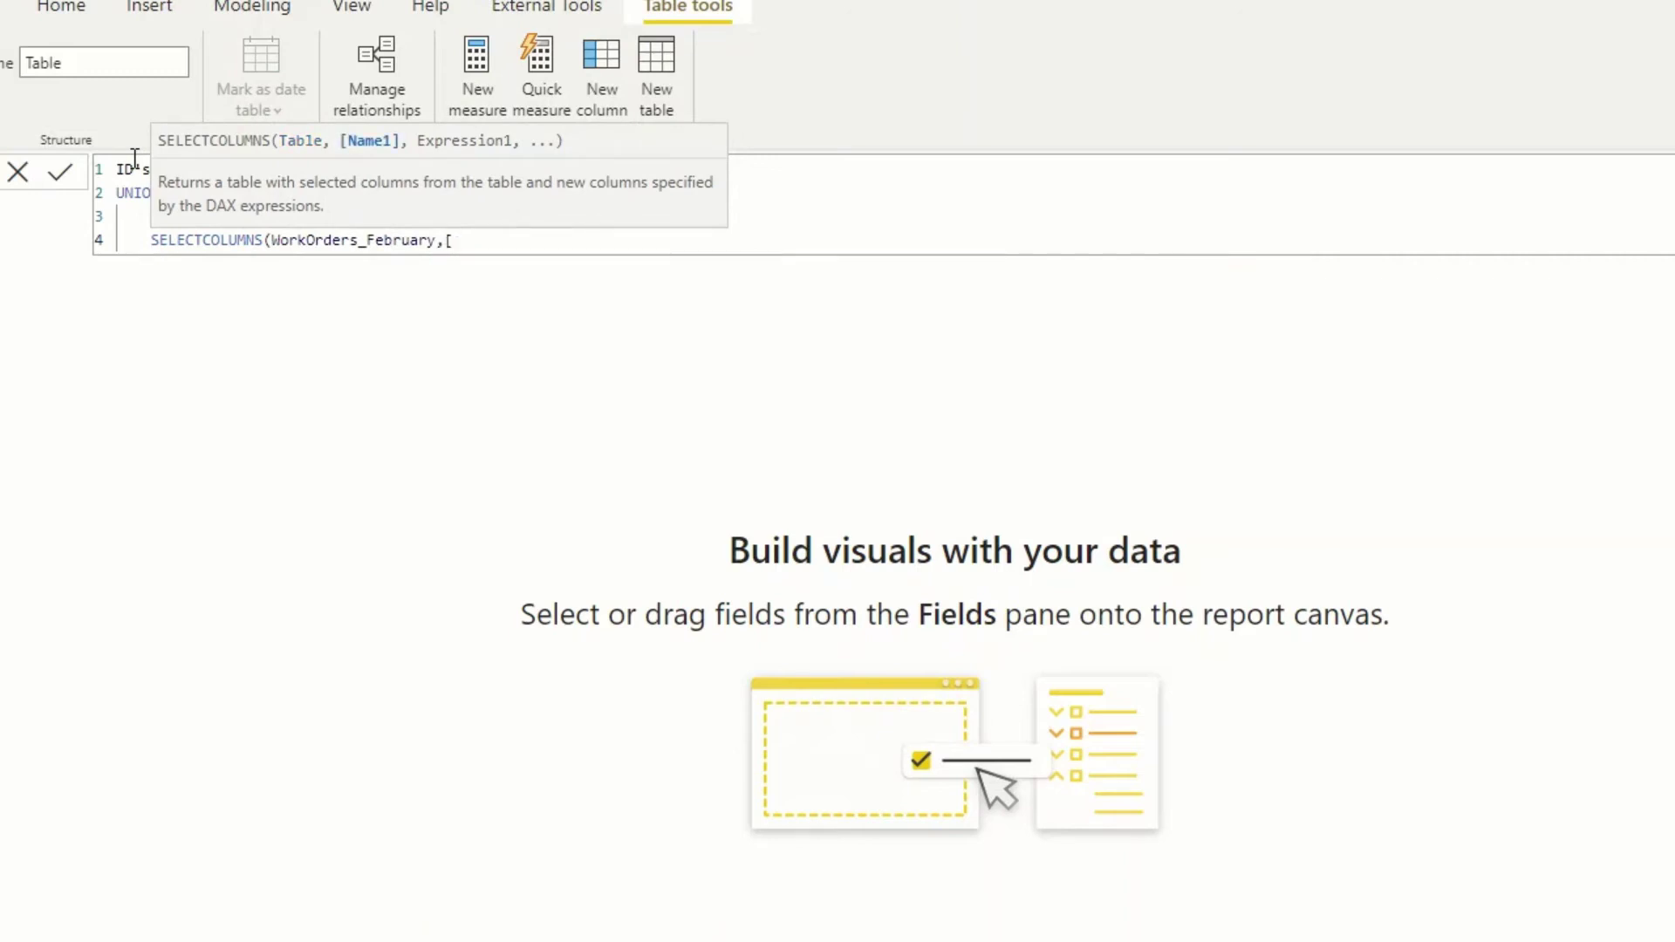
pyautogui.press('BackSpace')
pyautogui.write('"ID",[')
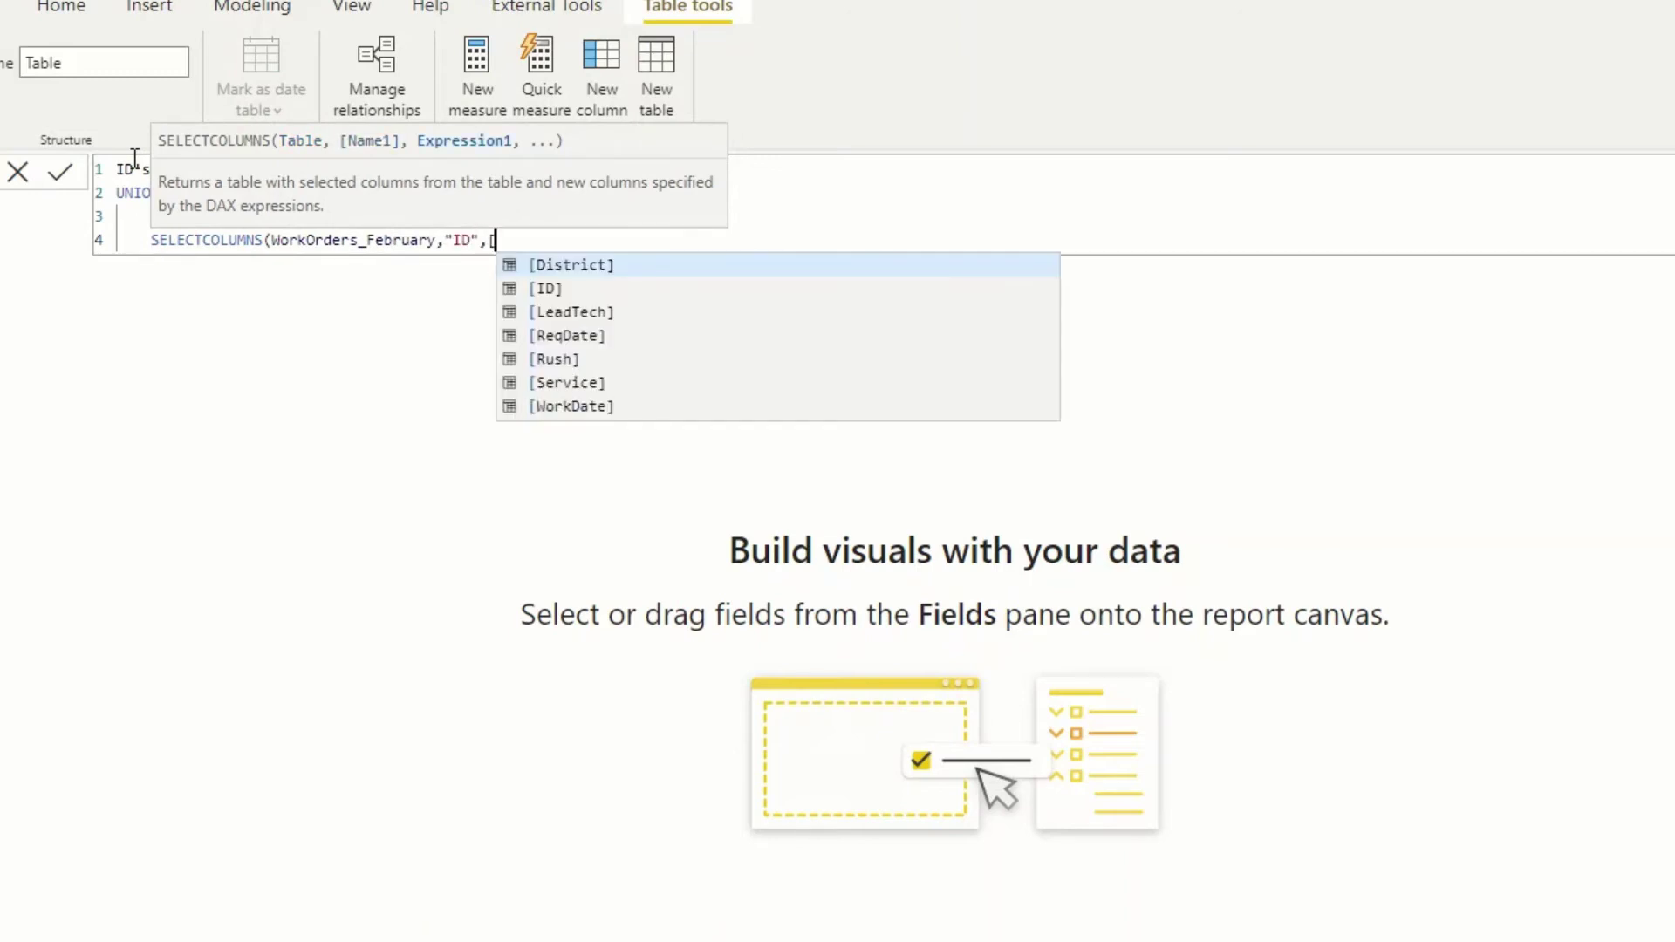
pyautogui.press('Down')
pyautogui.press('Tab')
pyautogui.write('),')
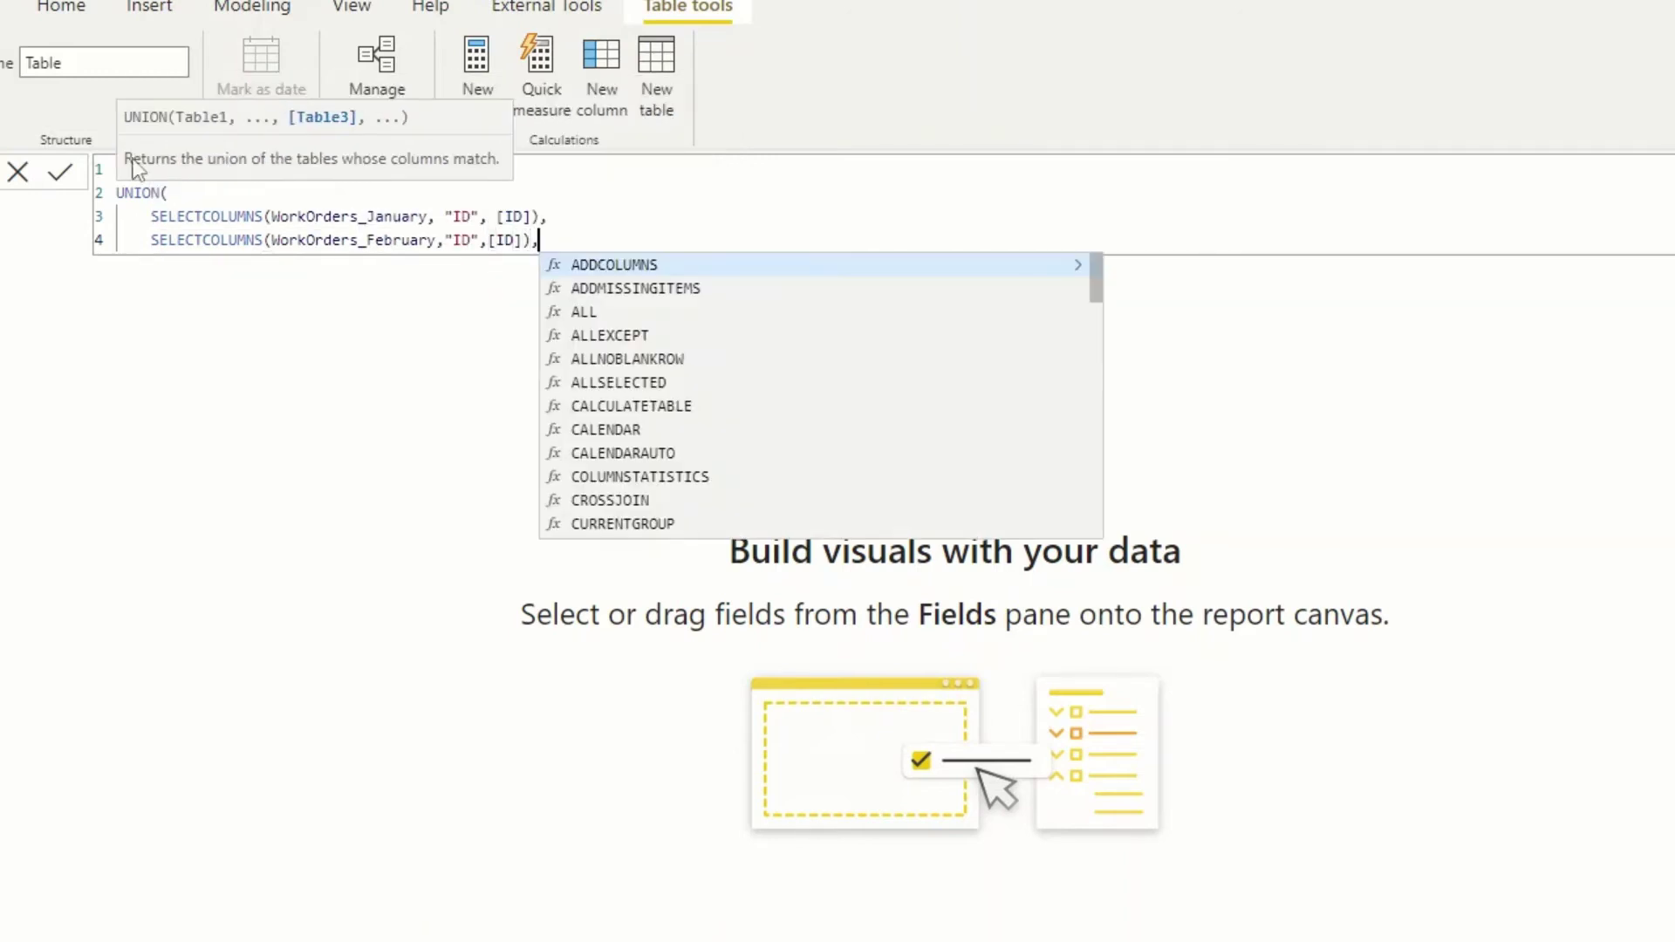
# - Add SELECTCOLUMNS(WorkOrders_March,"ID",[ID]) as UNION's third argument, close UNION on its own line and commit the ID's table formula
pyautogui.hotkey('shift', 'Return')
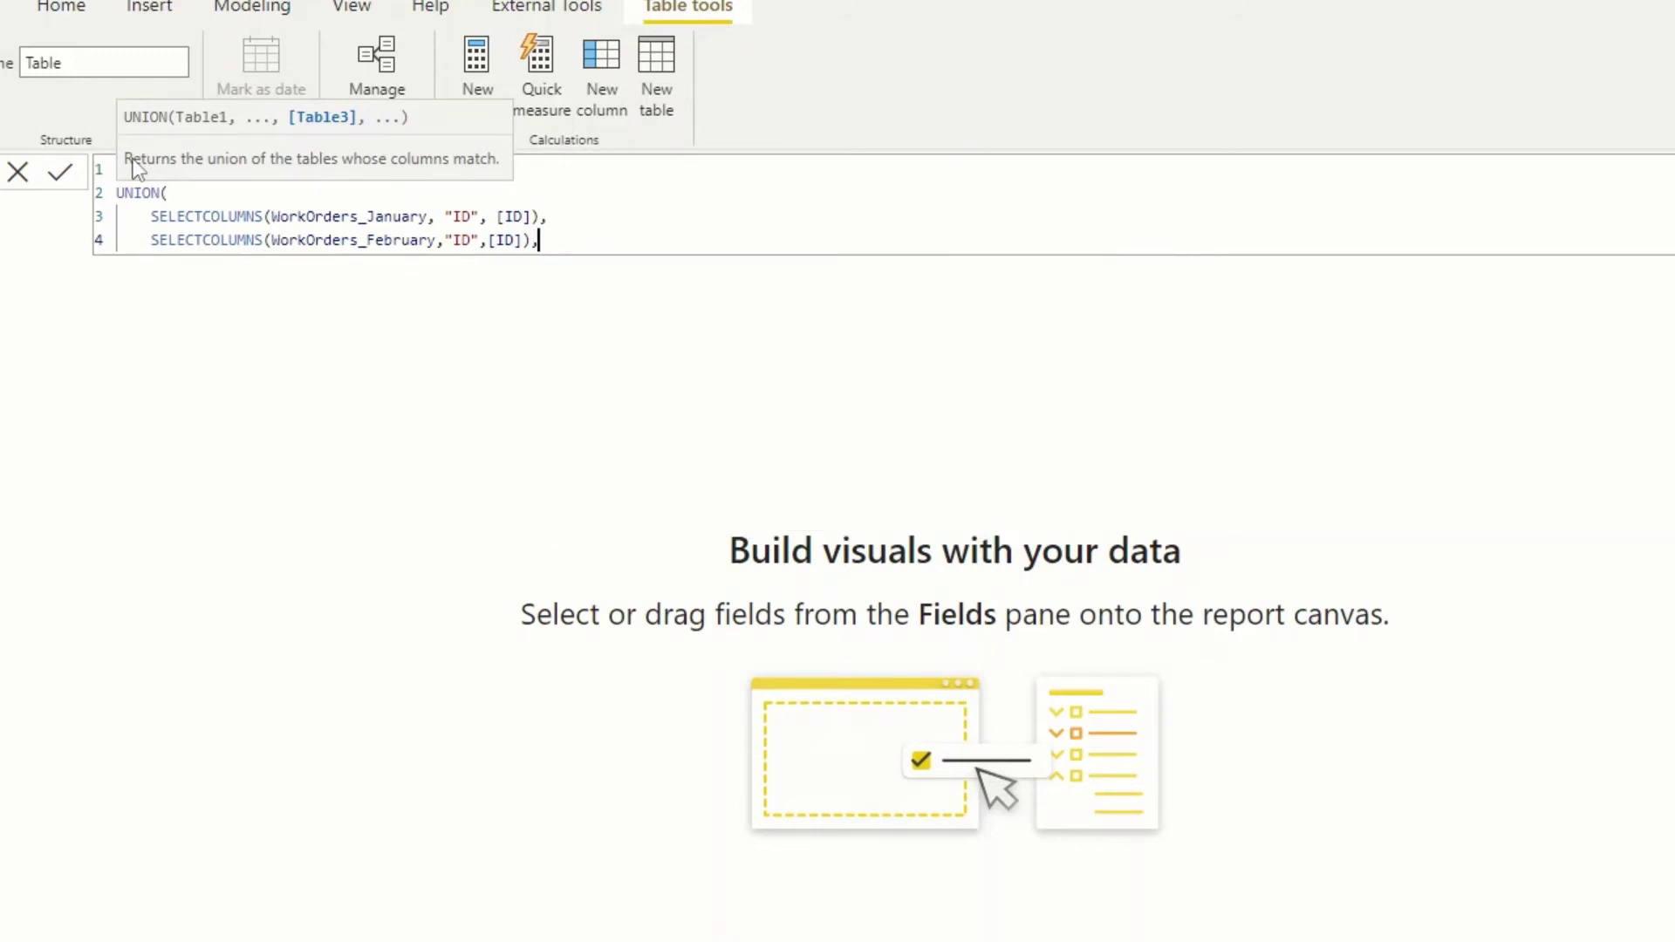
pyautogui.write('SEL')
pyautogui.press('Tab')
pyautogui.write('W')
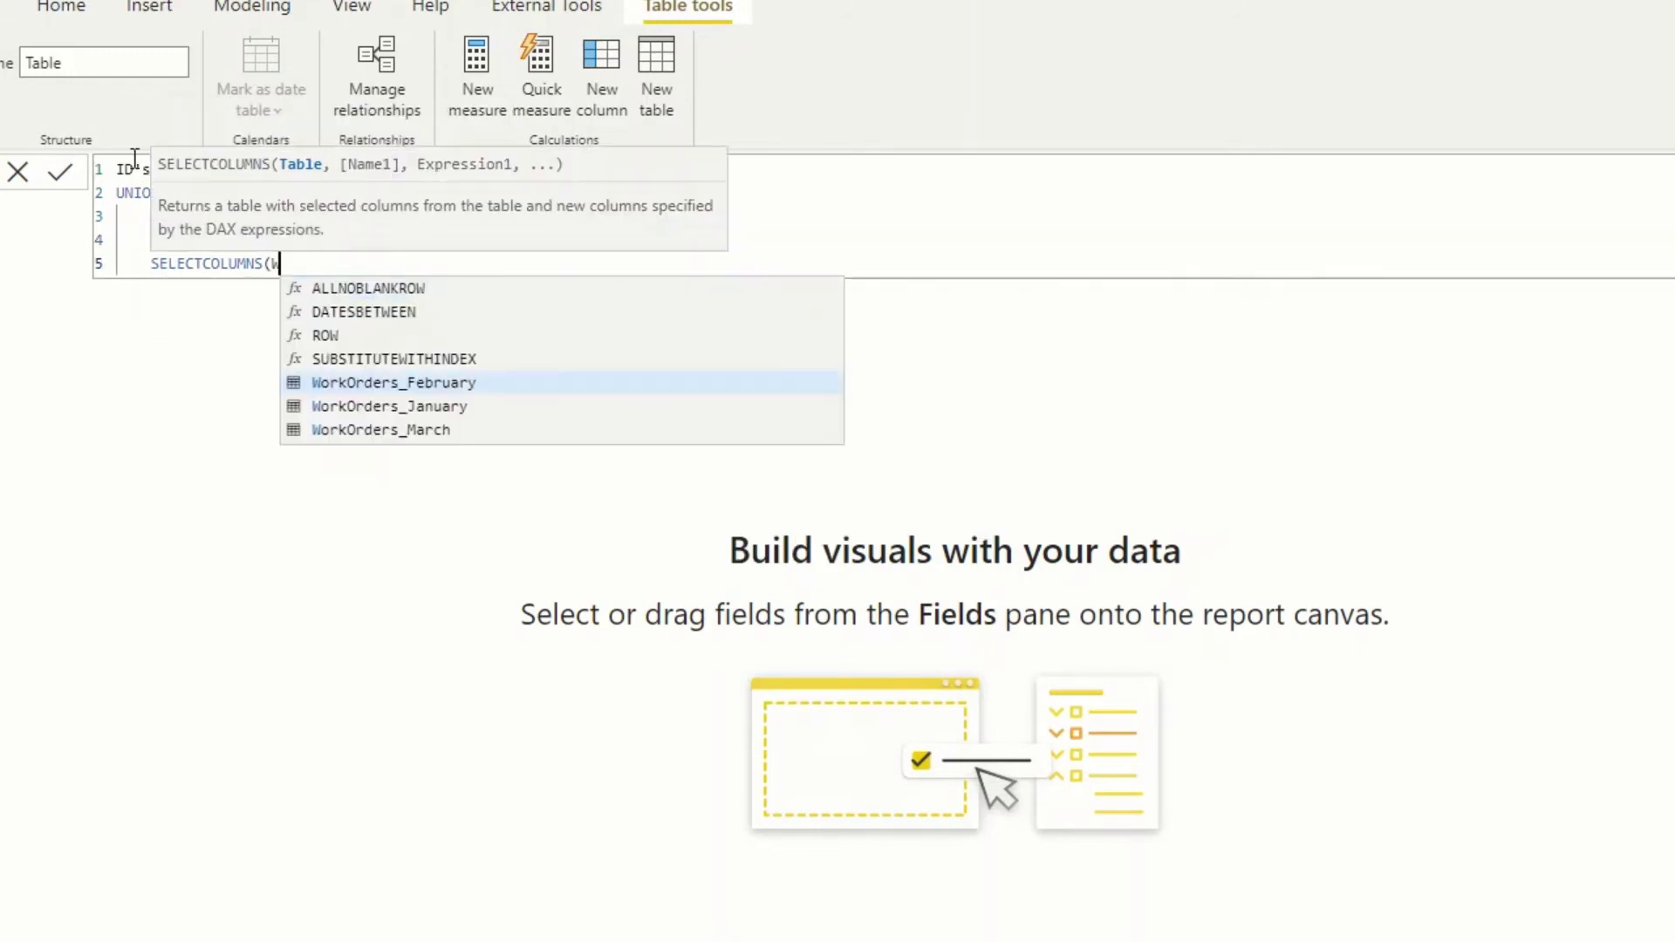
pyautogui.write('orkOrders_March,')
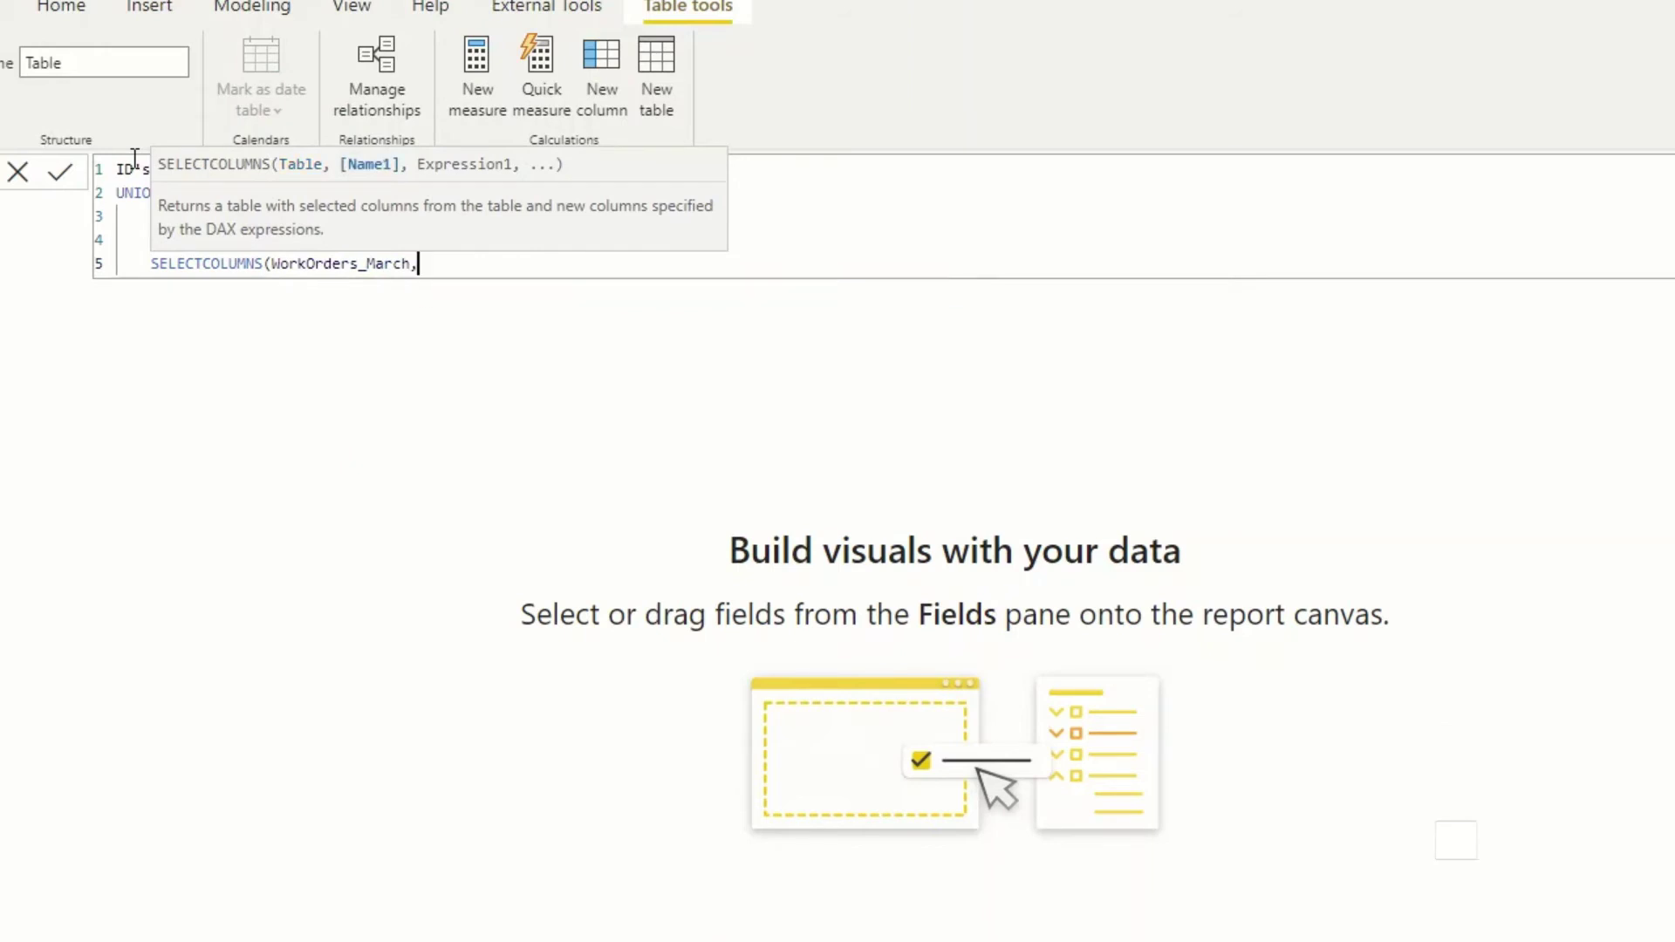
pyautogui.write('"ID",[ID]')
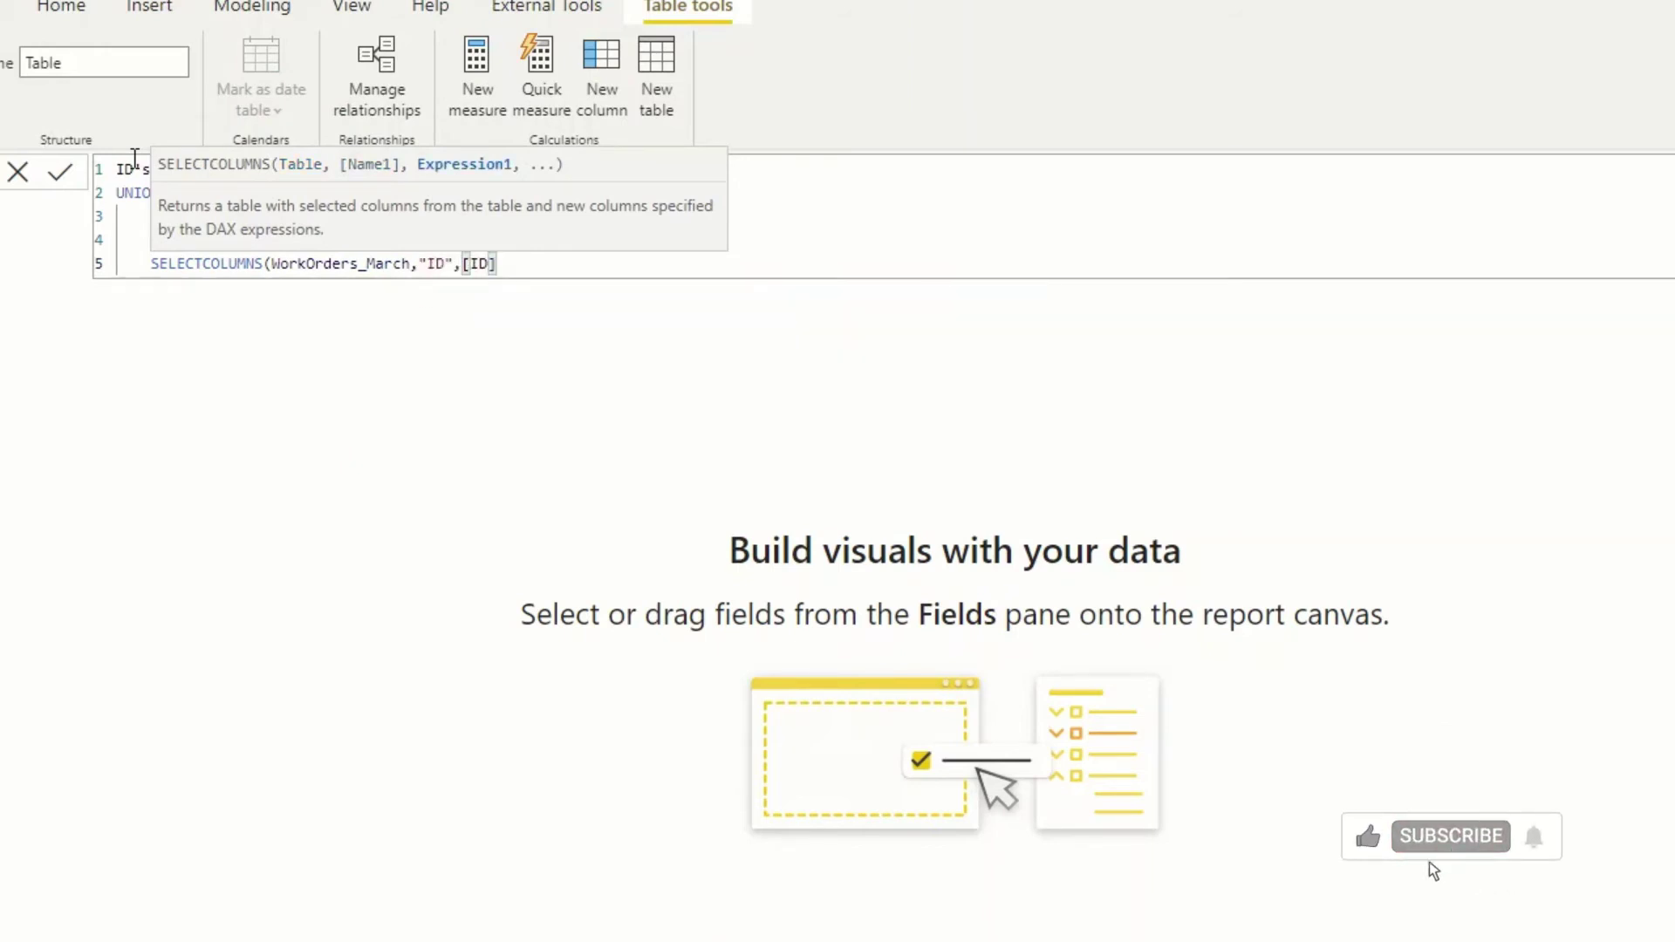
pyautogui.press('Return')
pyautogui.write(')')
pyautogui.press('Up')
pyautogui.press('End')
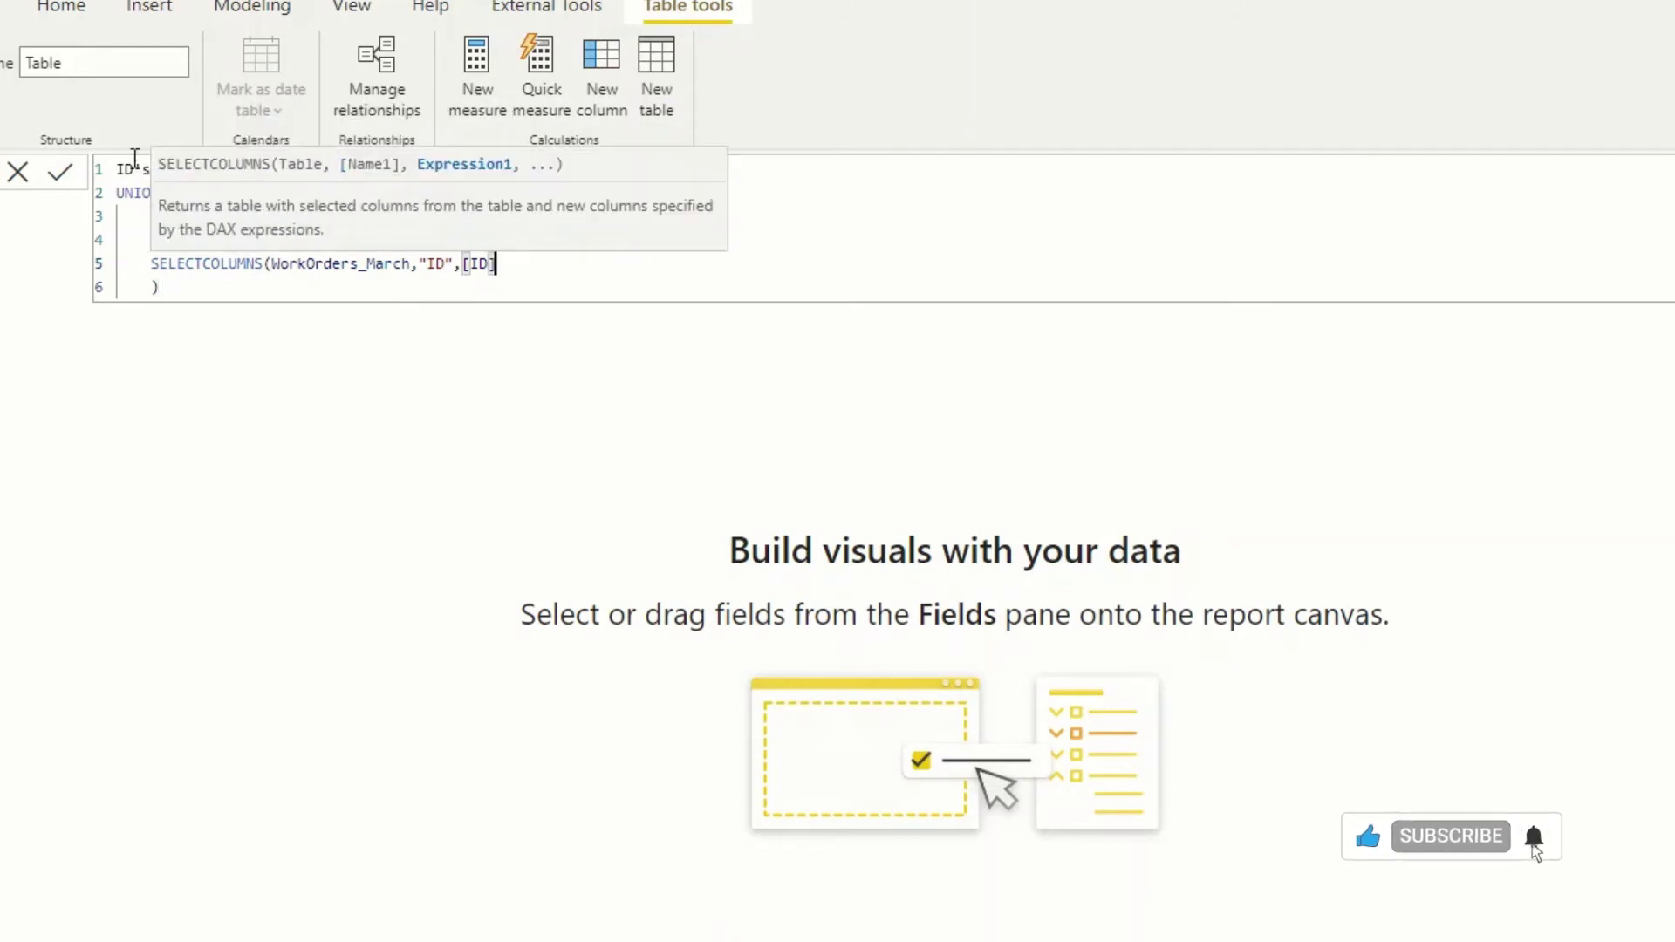
pyautogui.write(')')
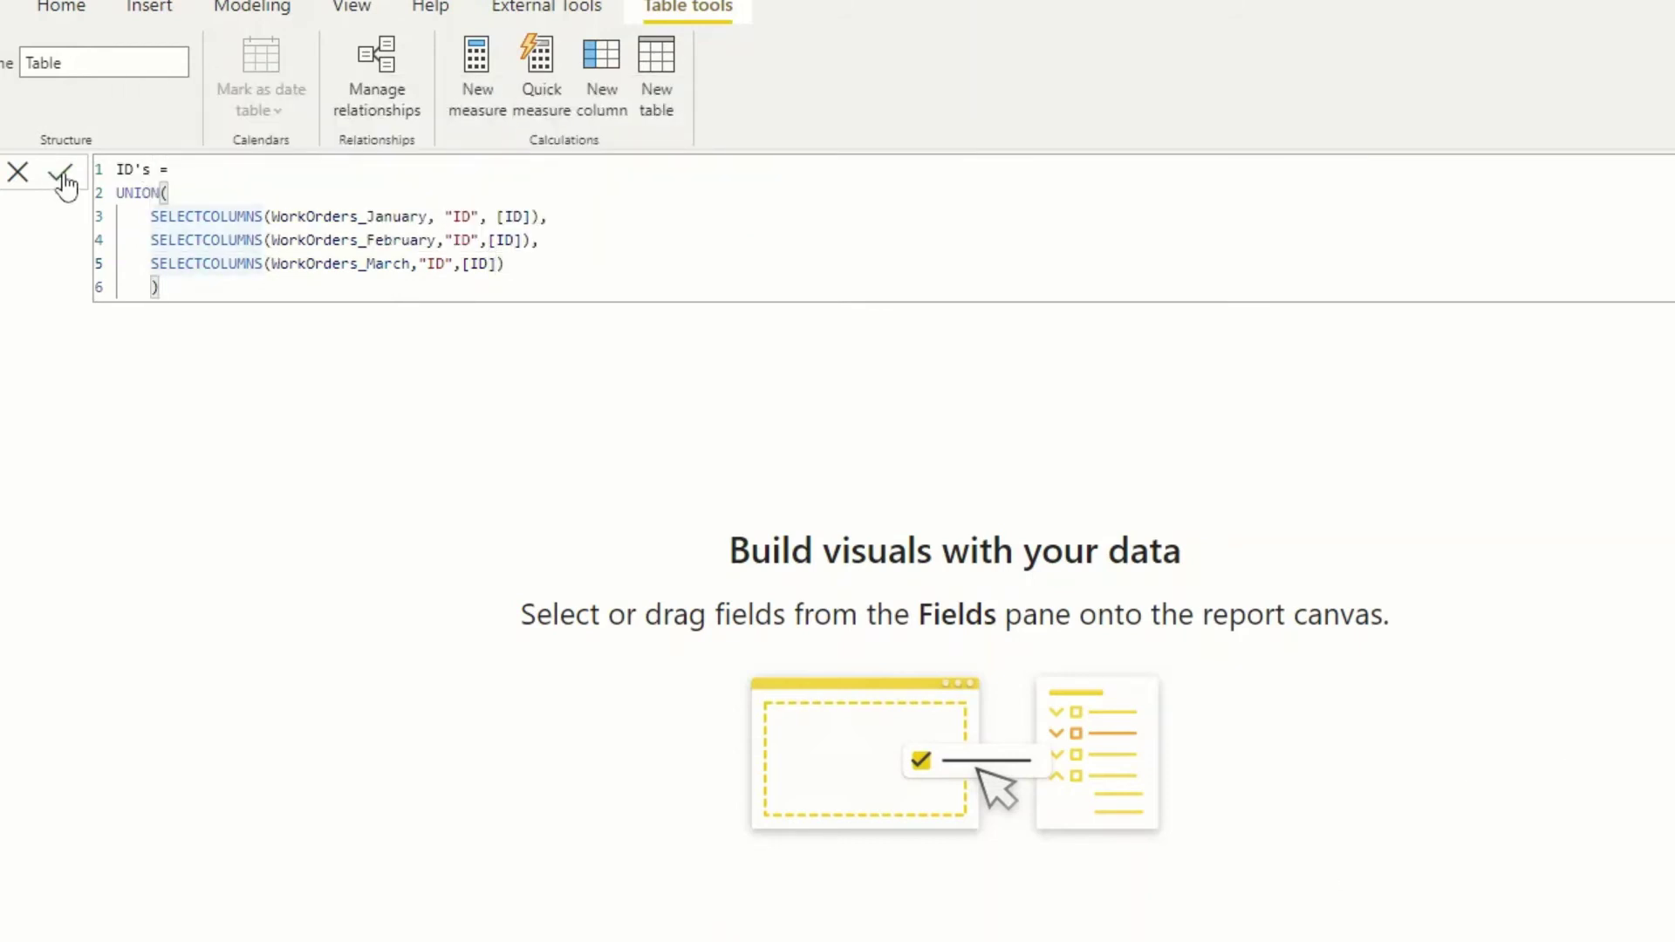
pyautogui.click(64, 179)
# - Wrap the UNION expression in FILTER with the condition [ID] <> BLANK() to exclude blank IDs
pyautogui.click(197, 188)
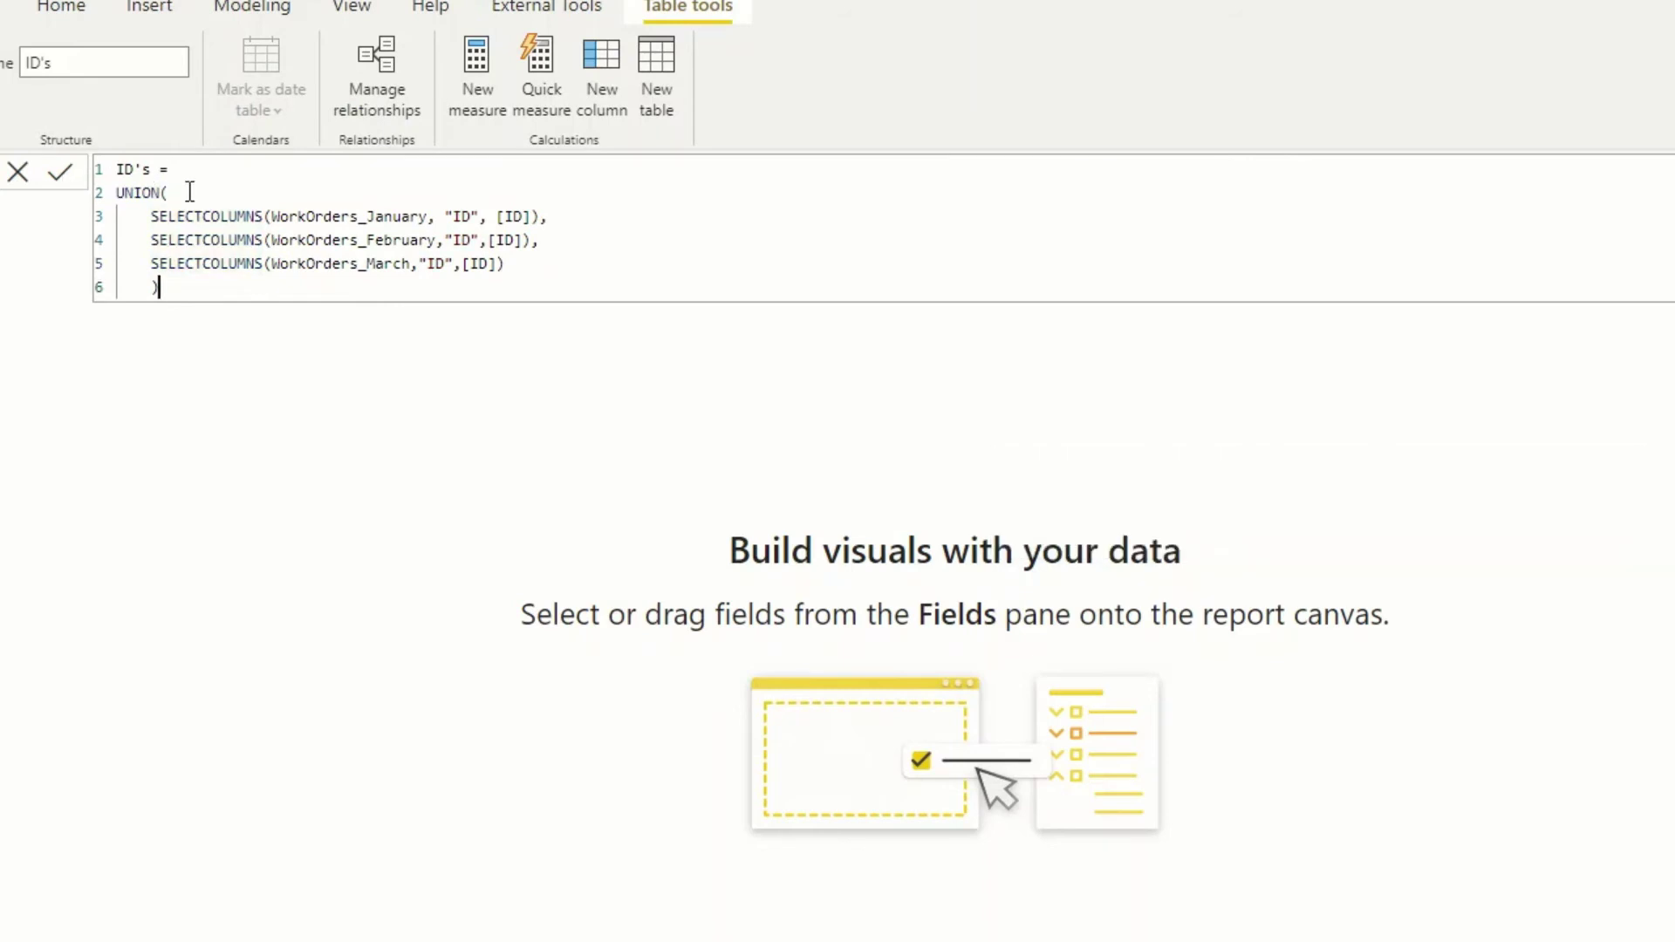
pyautogui.click(200, 170)
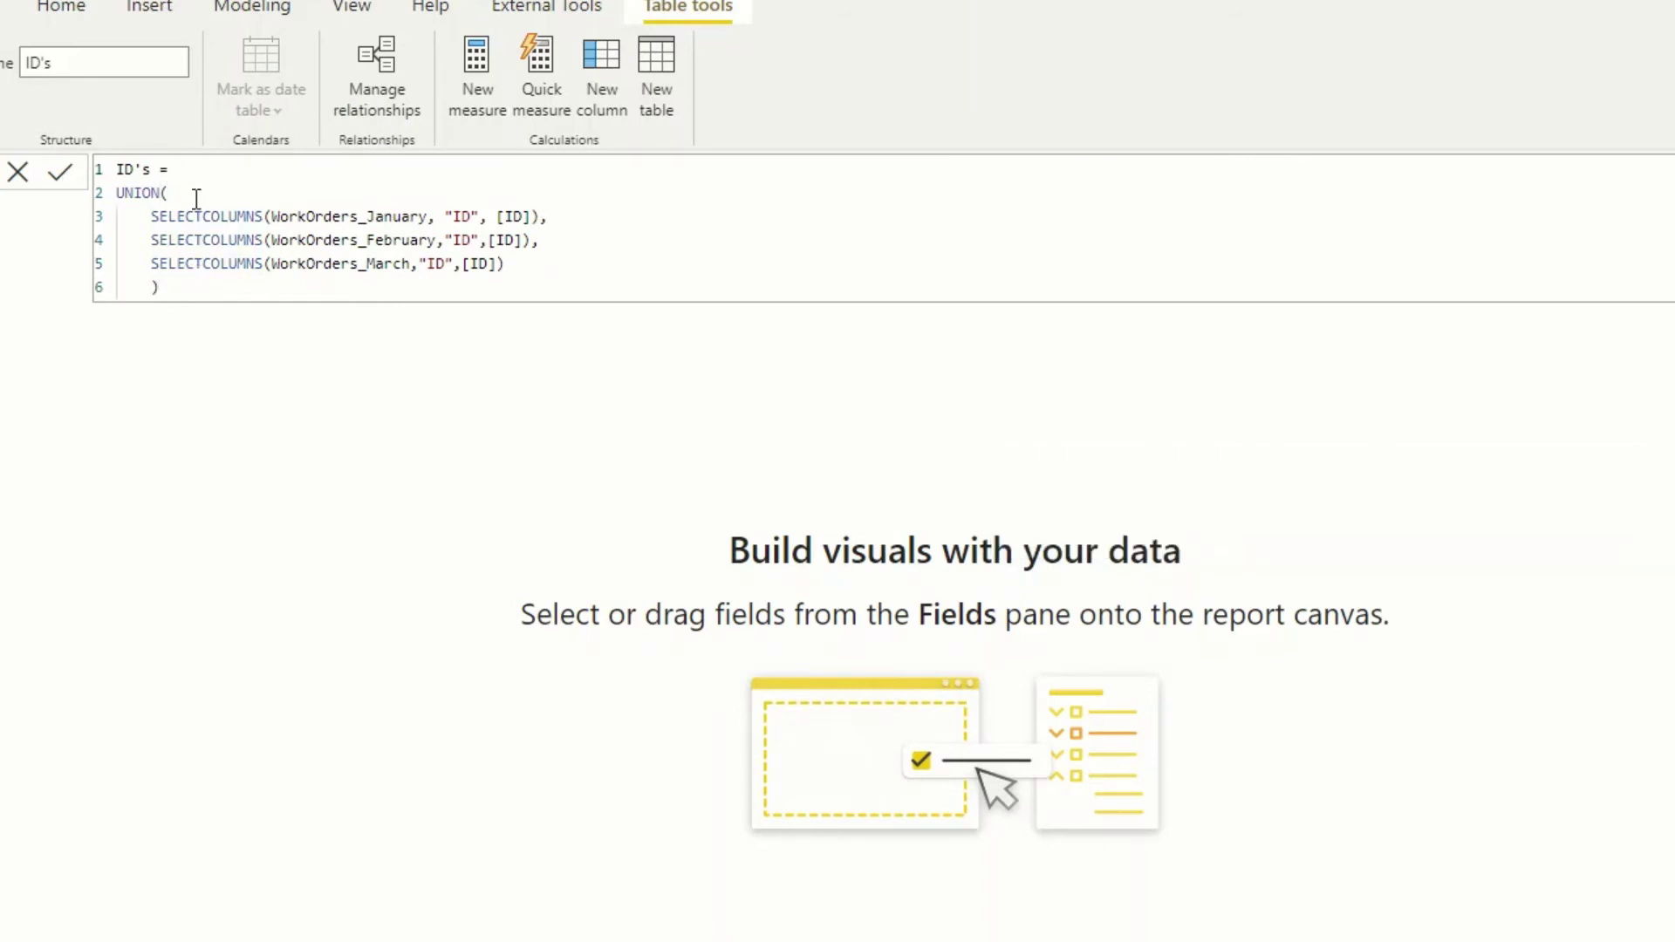
pyautogui.hotkey('shift', 'Return')
pyautogui.write('FILT')
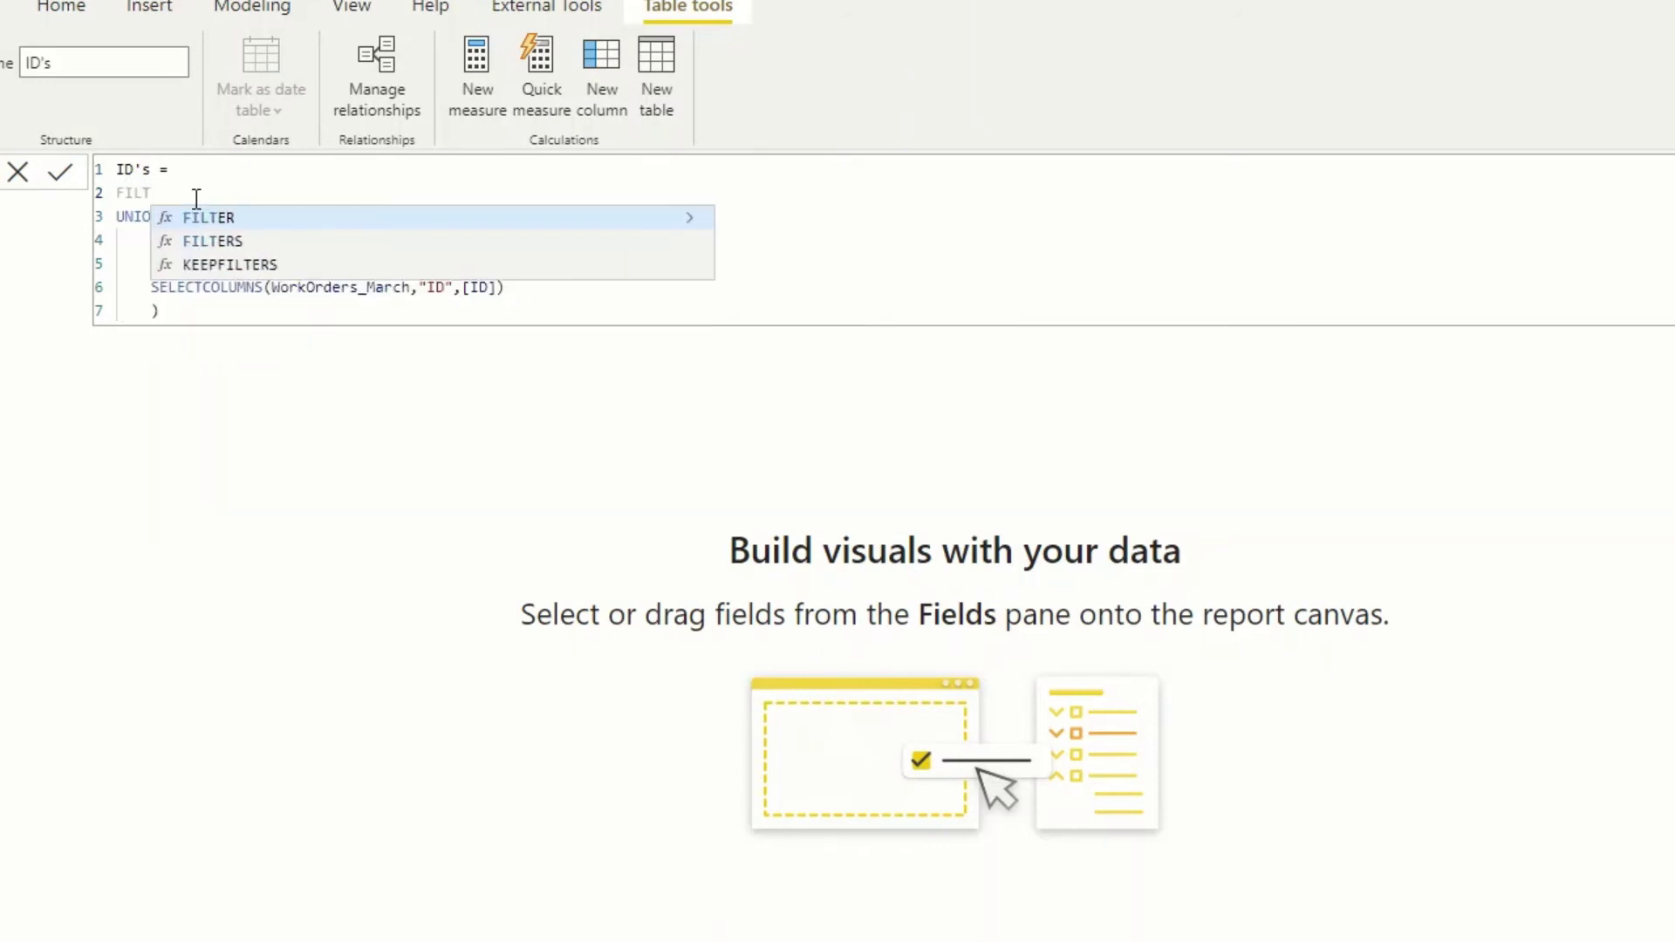
pyautogui.press('Tab')
pyautogui.click(147, 262)
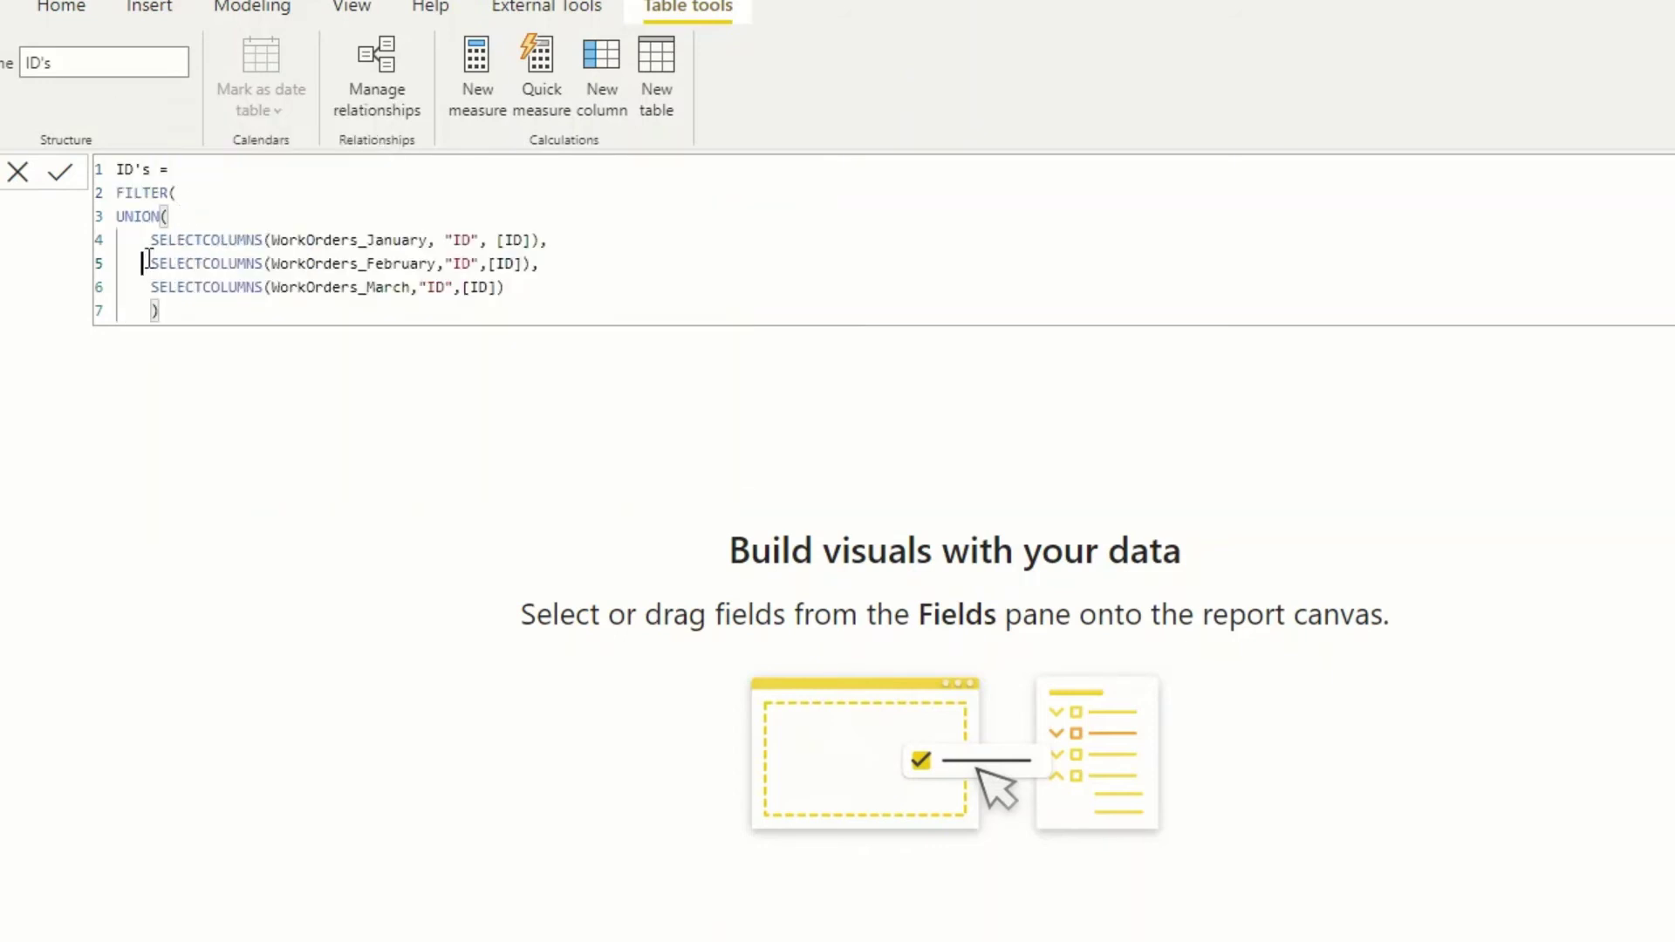
pyautogui.write(',')
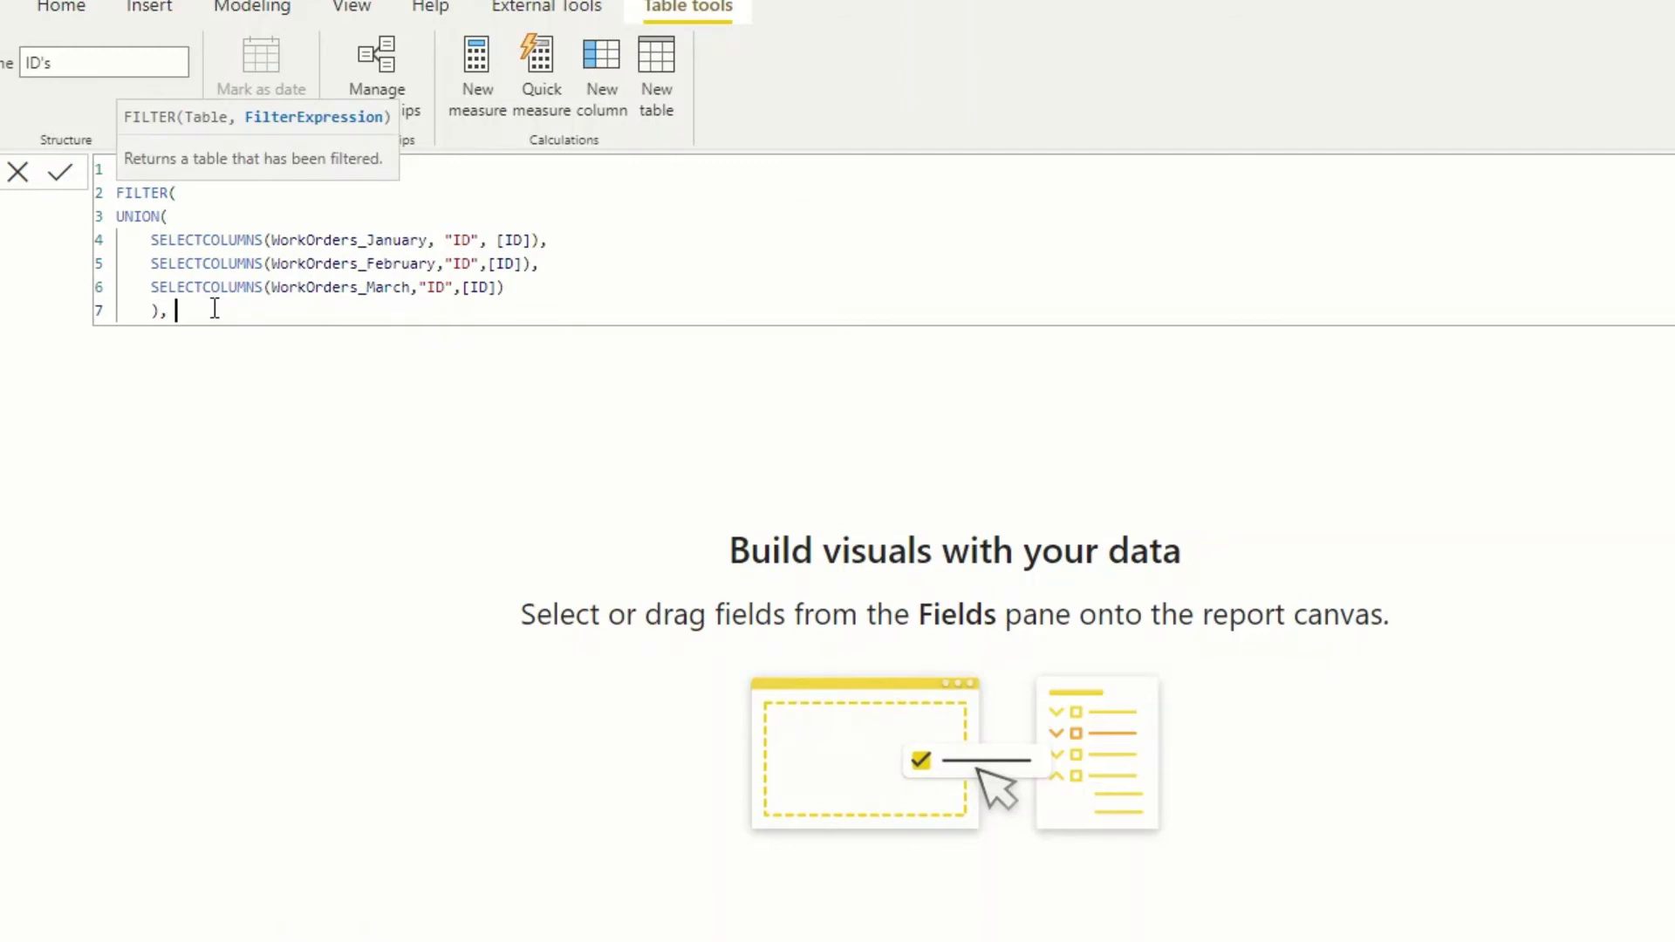
pyautogui.write(' [')
pyautogui.press('Tab')
pyautogui.write('<> BL')
pyautogui.press('Tab')
pyautogui.write('))')
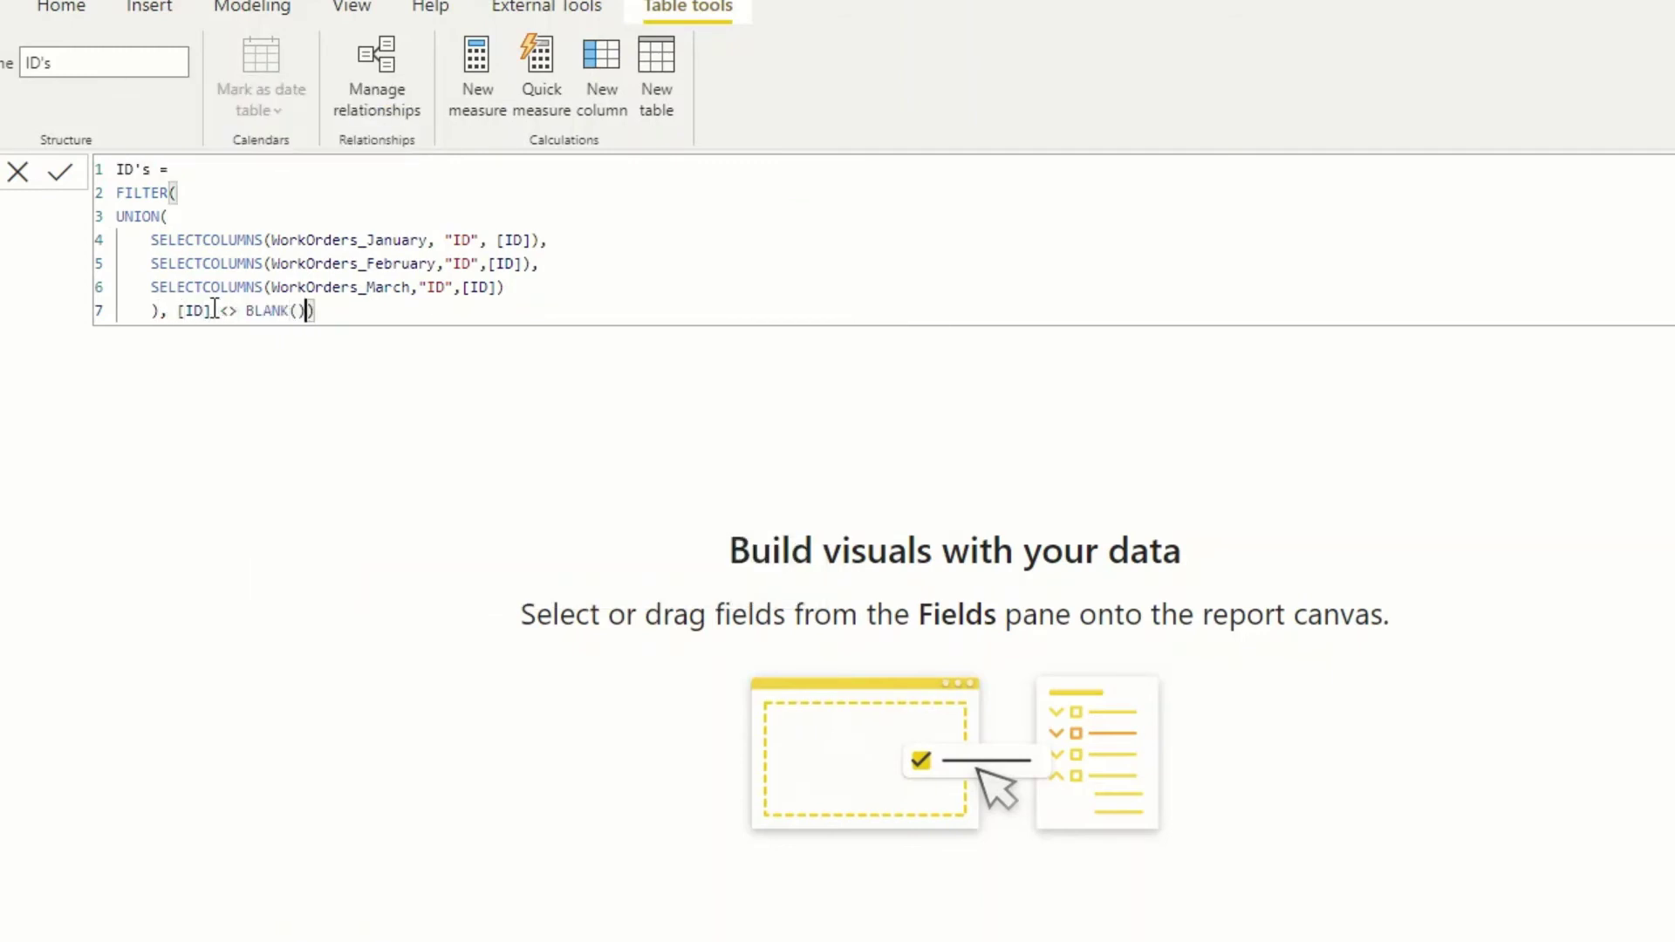
# - Put FILTER's closing parenthesis on its own line, indent the UNION block one level and commit the formula
pyautogui.press('Return')
pyautogui.moveTo(316, 309); pyautogui.dragTo(116, 216)
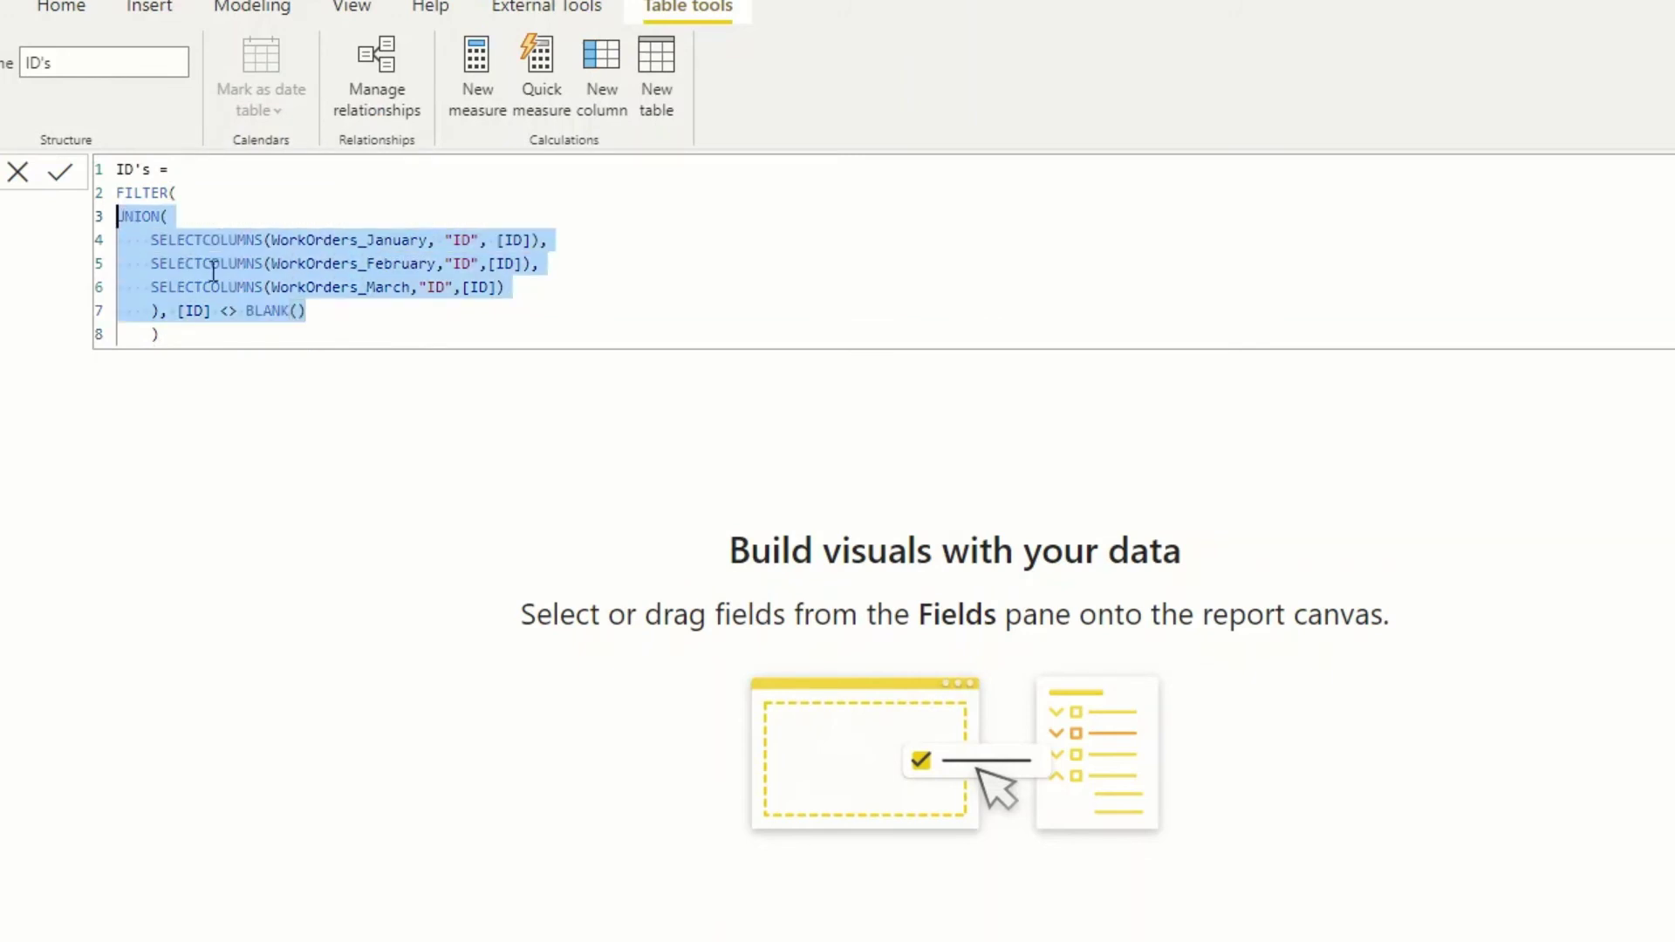
pyautogui.press('Tab')
pyautogui.click(231, 337)
pyautogui.click(62, 174)
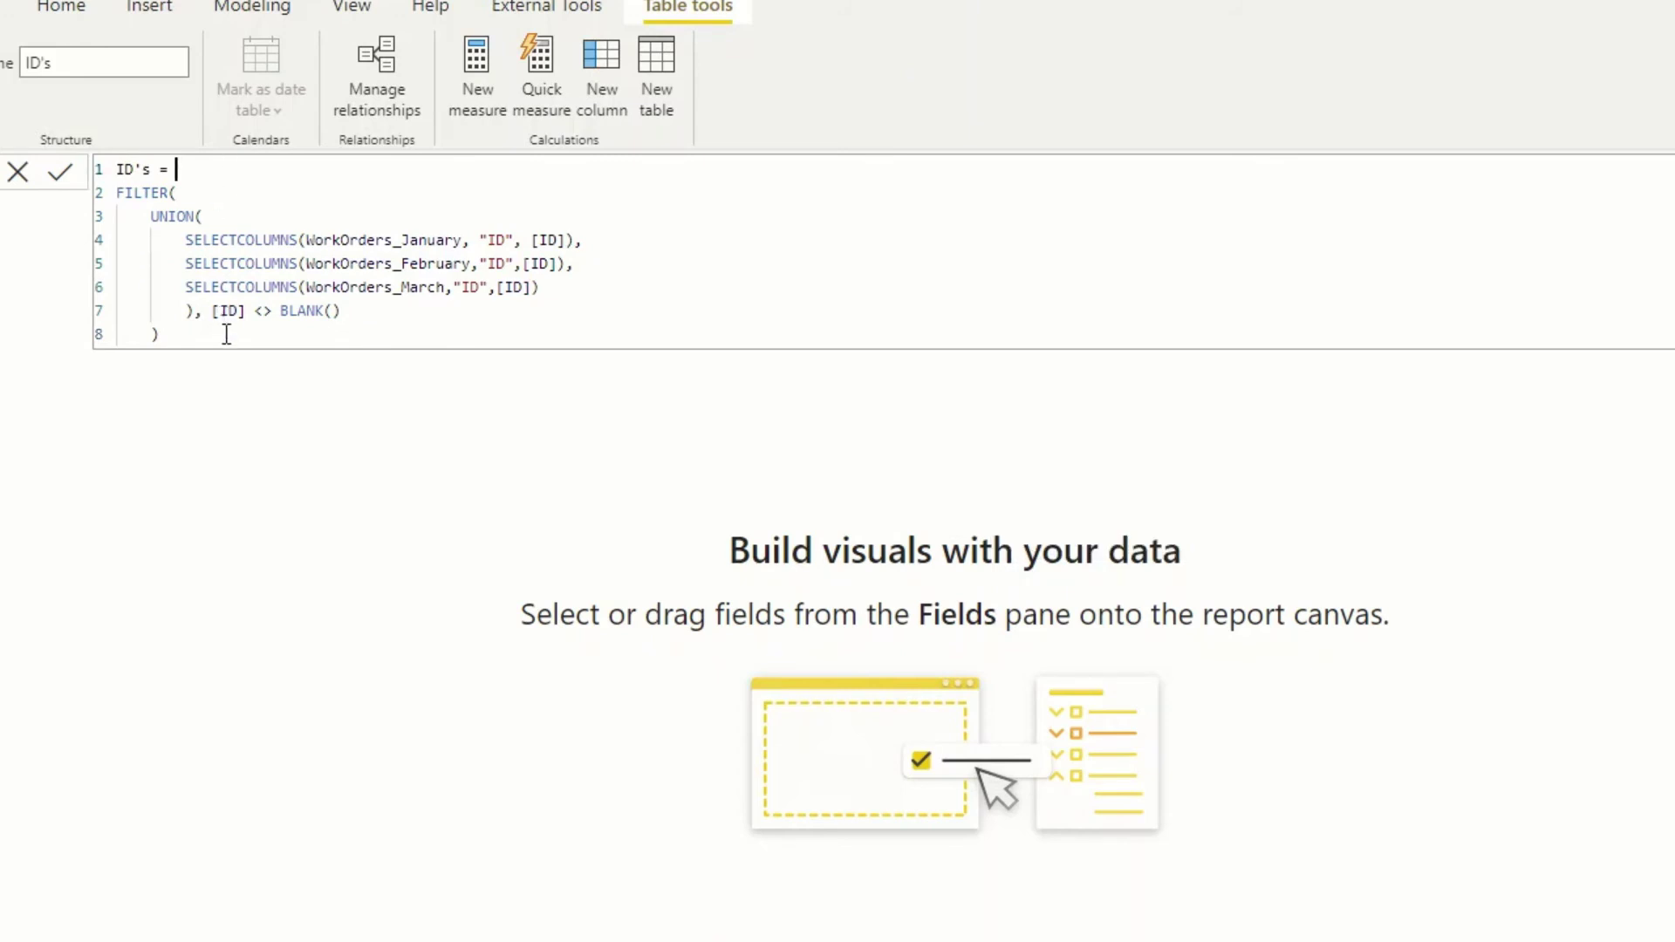
# - Indent the FILTER block, wrap it in DISTINCT with the closing parenthesis on its own line, and commit the formula
pyautogui.moveTo(226, 334); pyautogui.dragTo(108, 191)
pyautogui.press('Tab')
pyautogui.click(223, 169)
pyautogui.press('Return')
pyautogui.write('DI')
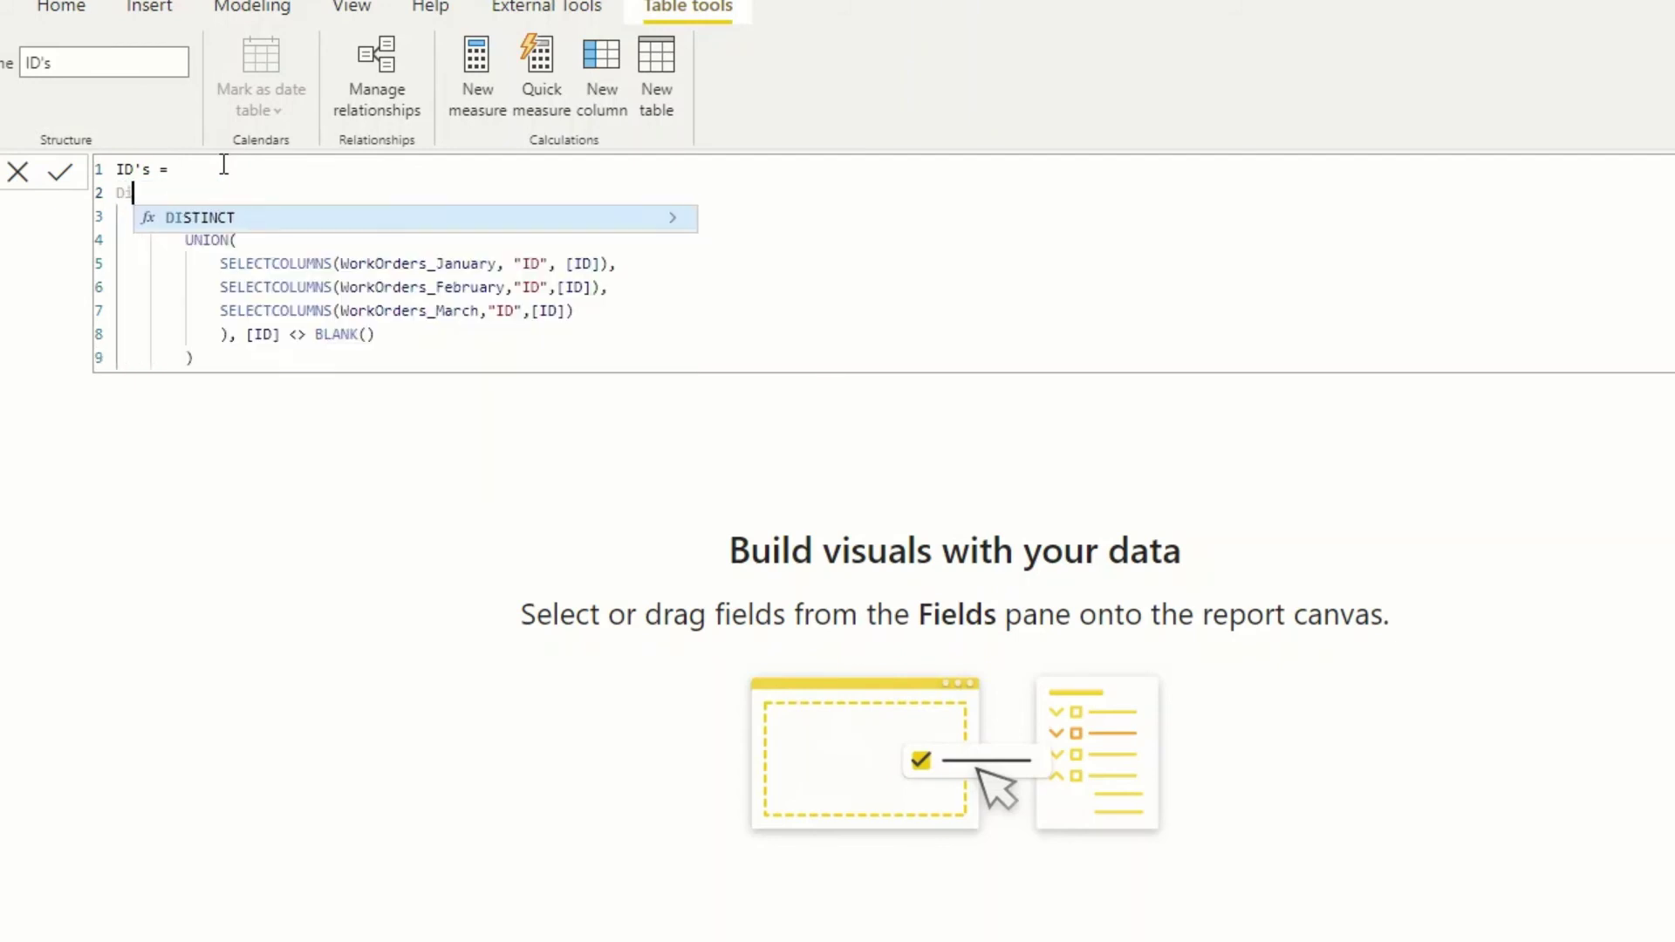
pyautogui.press('Tab')
pyautogui.click(220, 356)
pyautogui.press('Return')
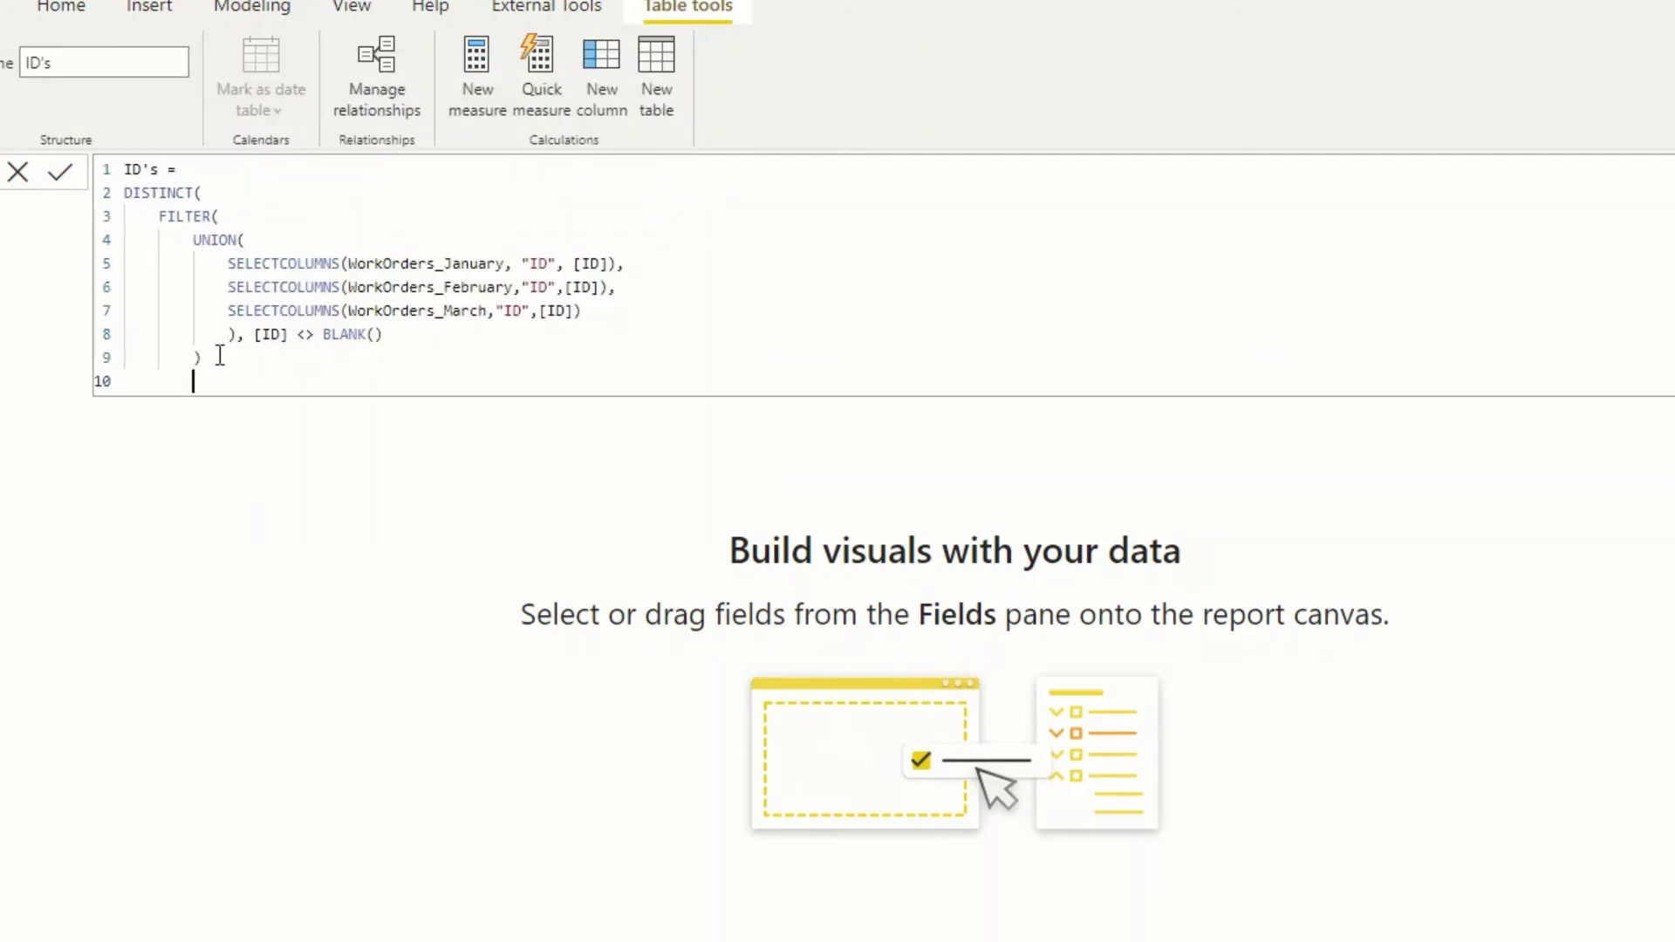
pyautogui.press('BackSpace')
pyautogui.press('BackSpace')
pyautogui.write(')')
pyautogui.click(69, 174)
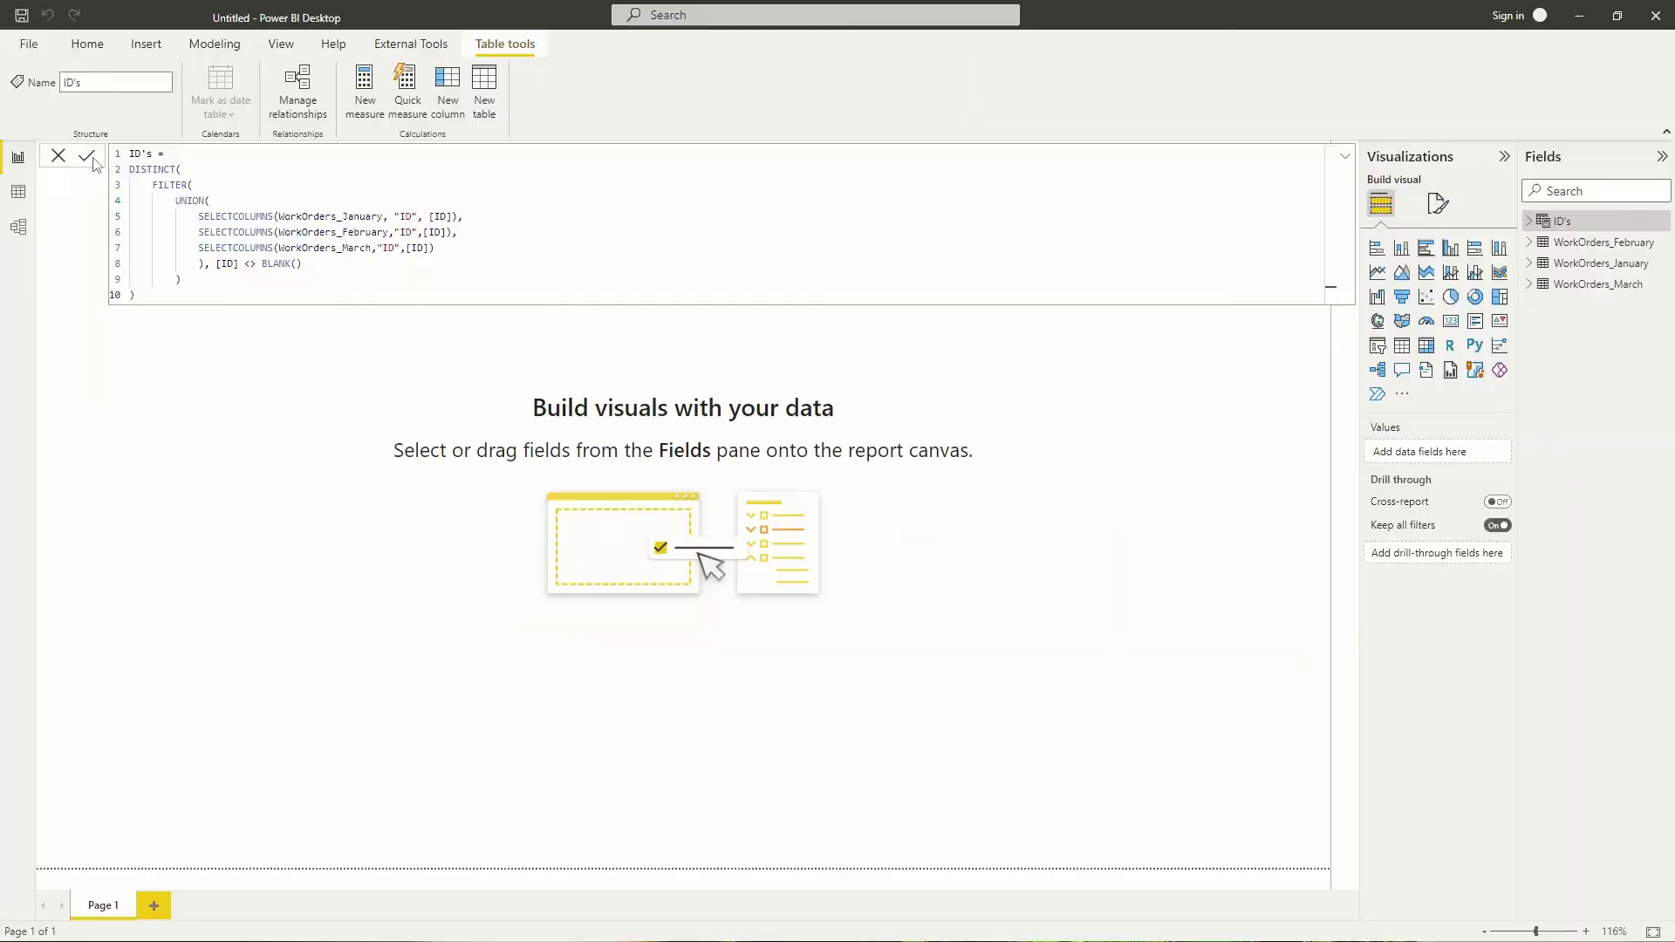
# - Move the ID's table beneath WorkOrders_March in the model diagram and relate its ID column to ID in WorkOrders_March, WorkOrders_January and WorkOrders_February
pyautogui.click(19, 228)
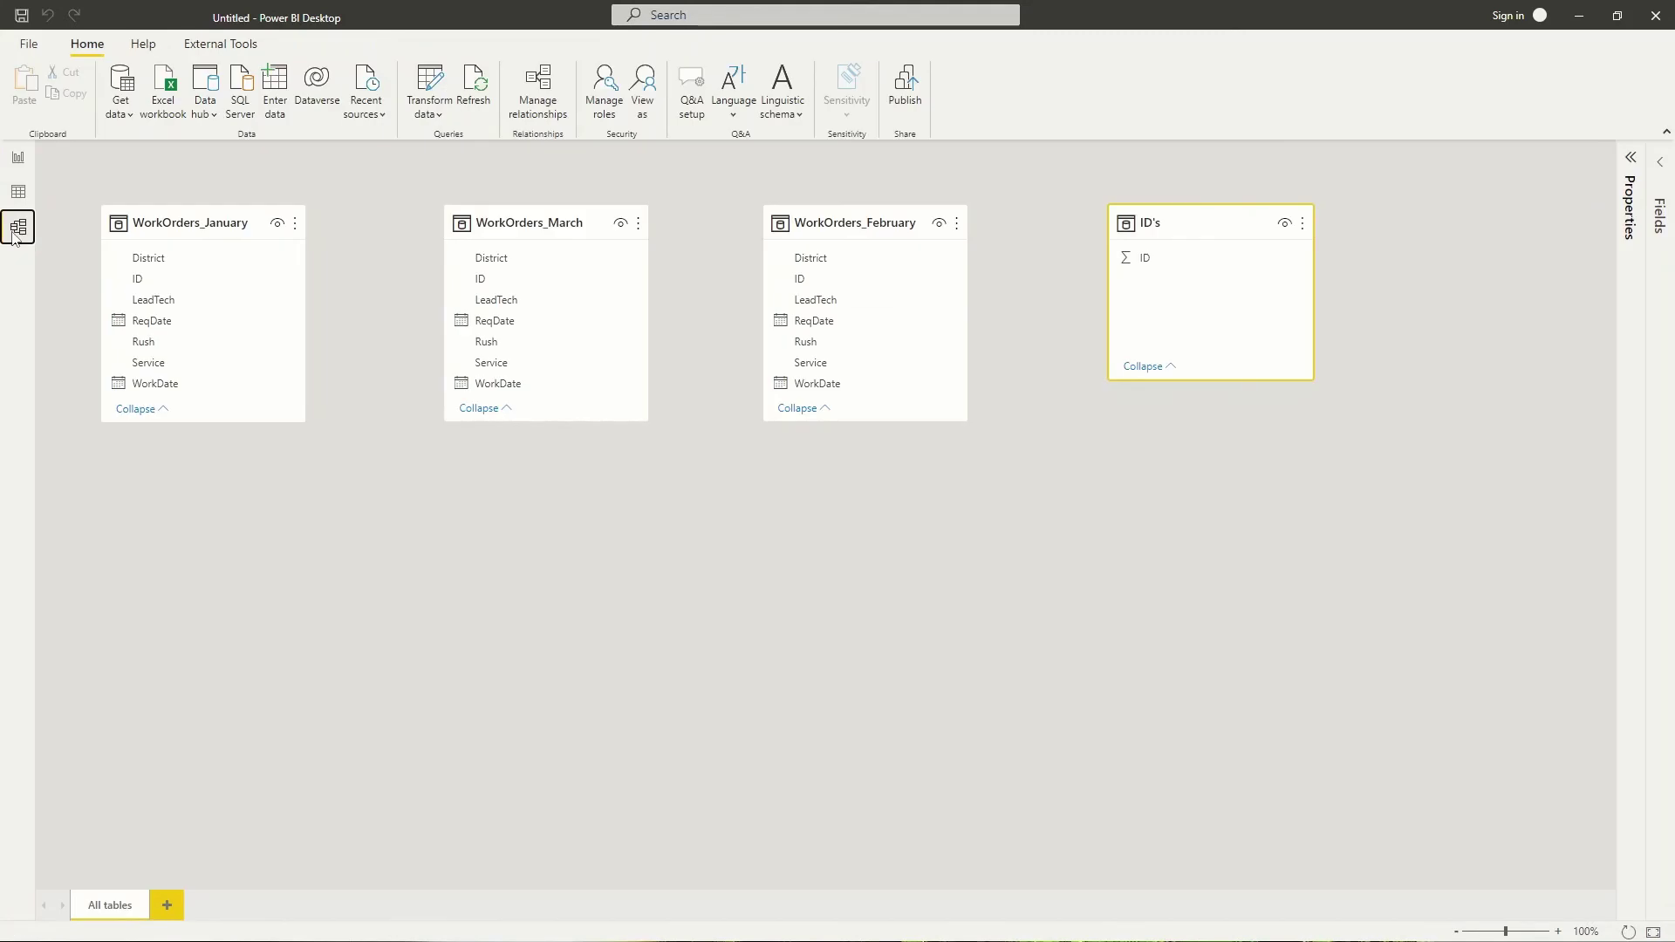
pyautogui.moveTo(1211, 210); pyautogui.dragTo(542, 524)
pyautogui.moveTo(482, 576); pyautogui.dragTo(538, 279)
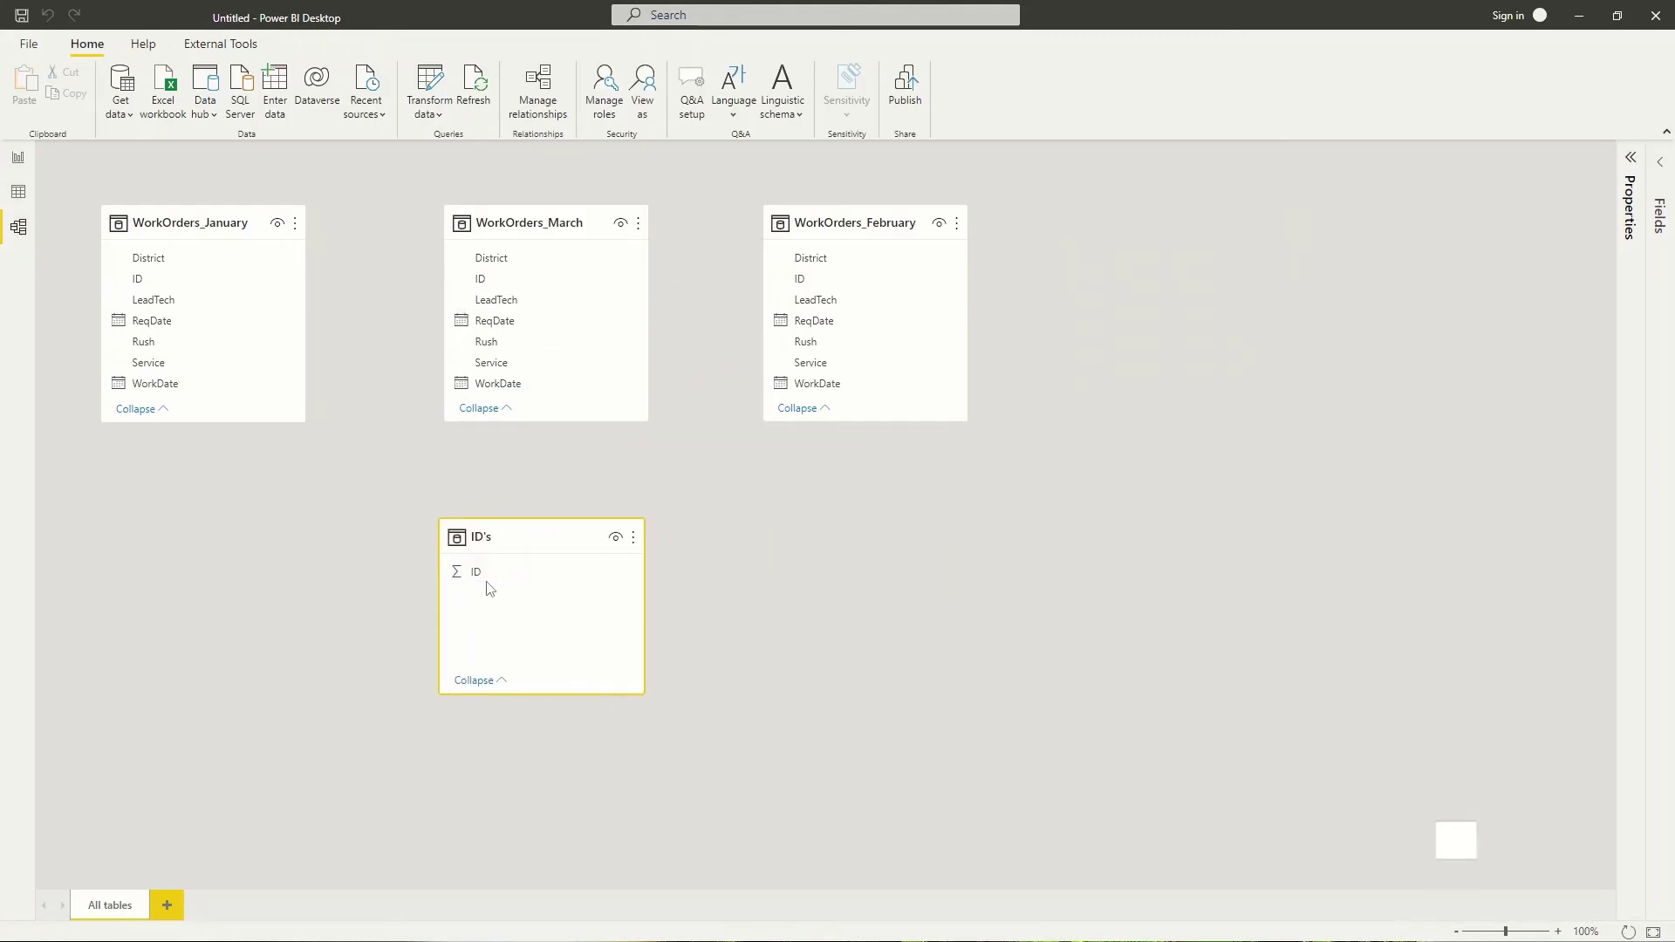
pyautogui.moveTo(487, 576); pyautogui.dragTo(185, 299)
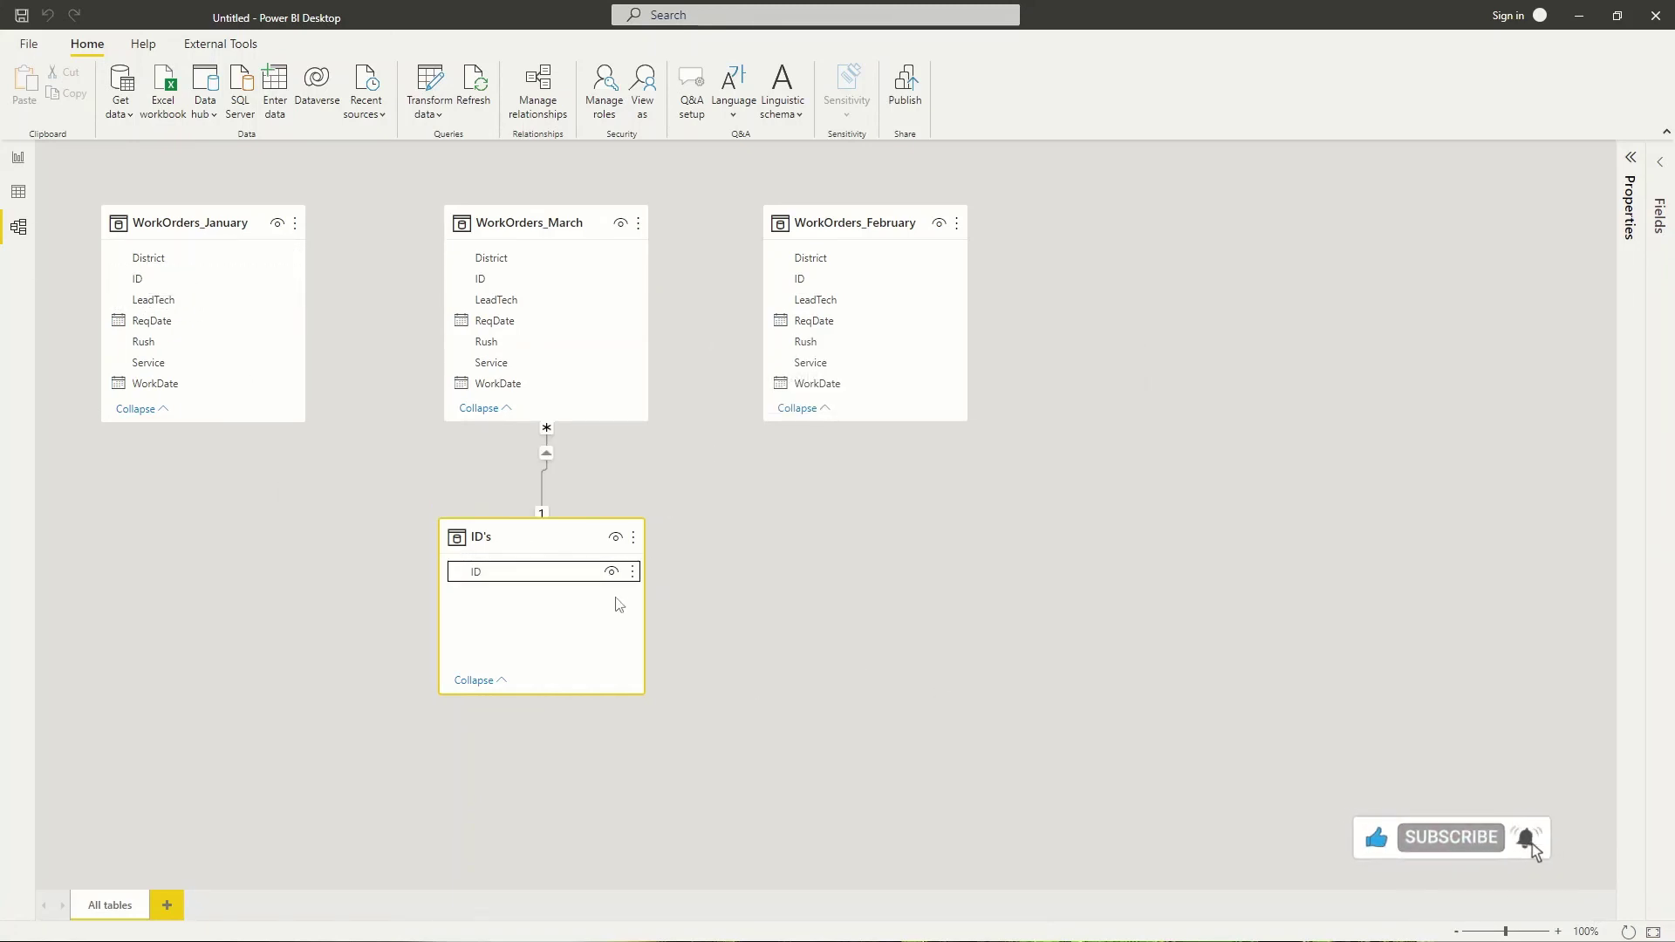
pyautogui.moveTo(489, 587); pyautogui.dragTo(920, 293)
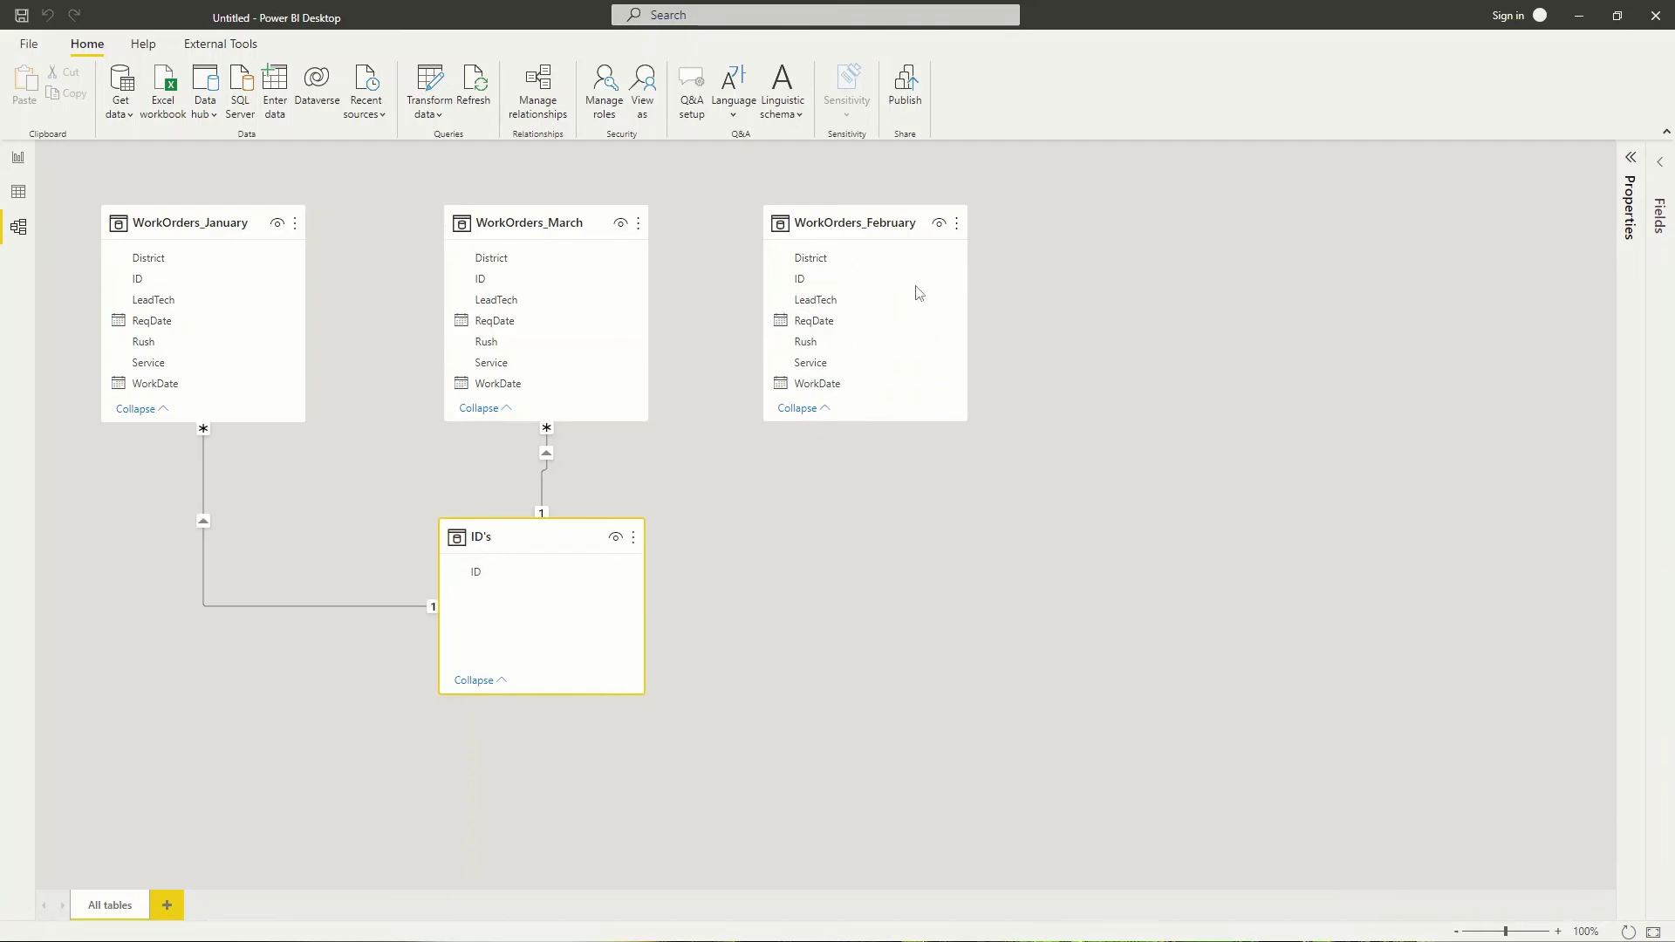